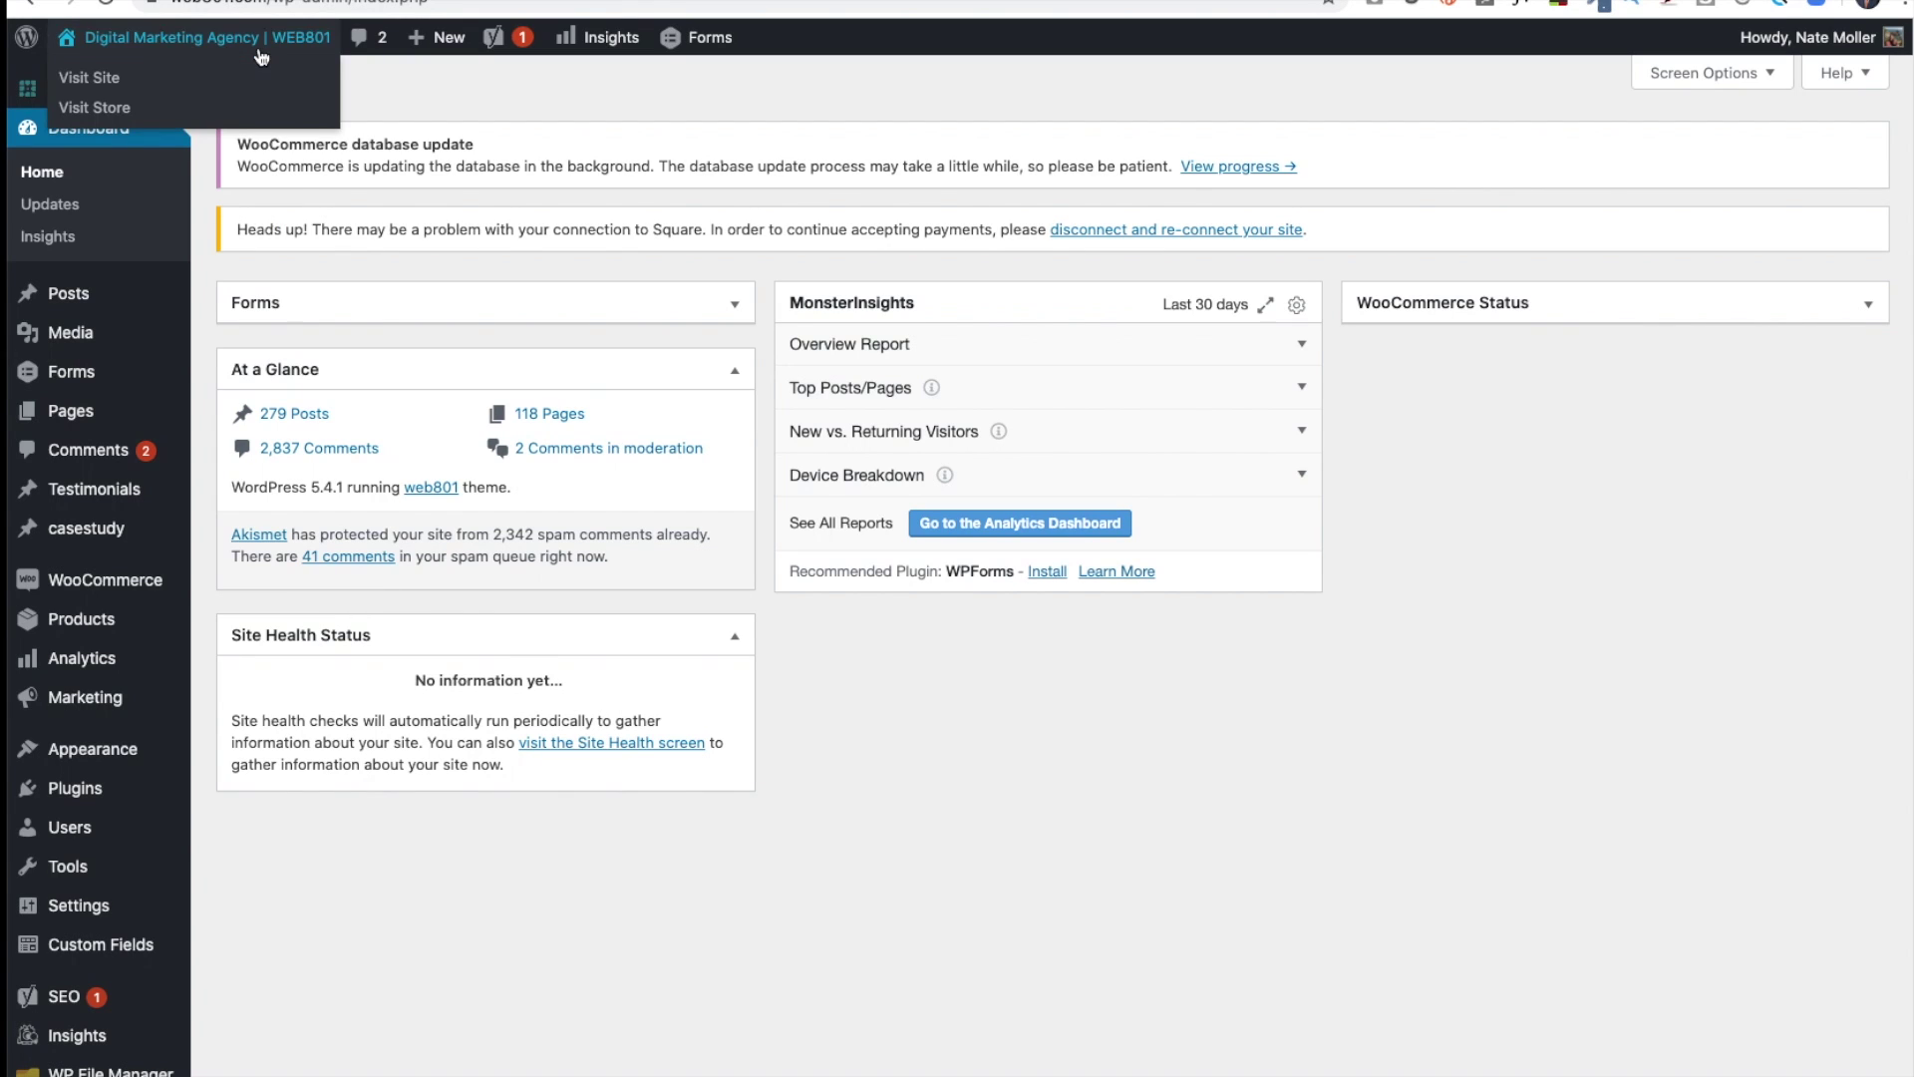
Install and activate the Mailchimp Add-On 4.7 from the Gravity Forms Add-Ons catalogue.
mouse_move(78, 376)
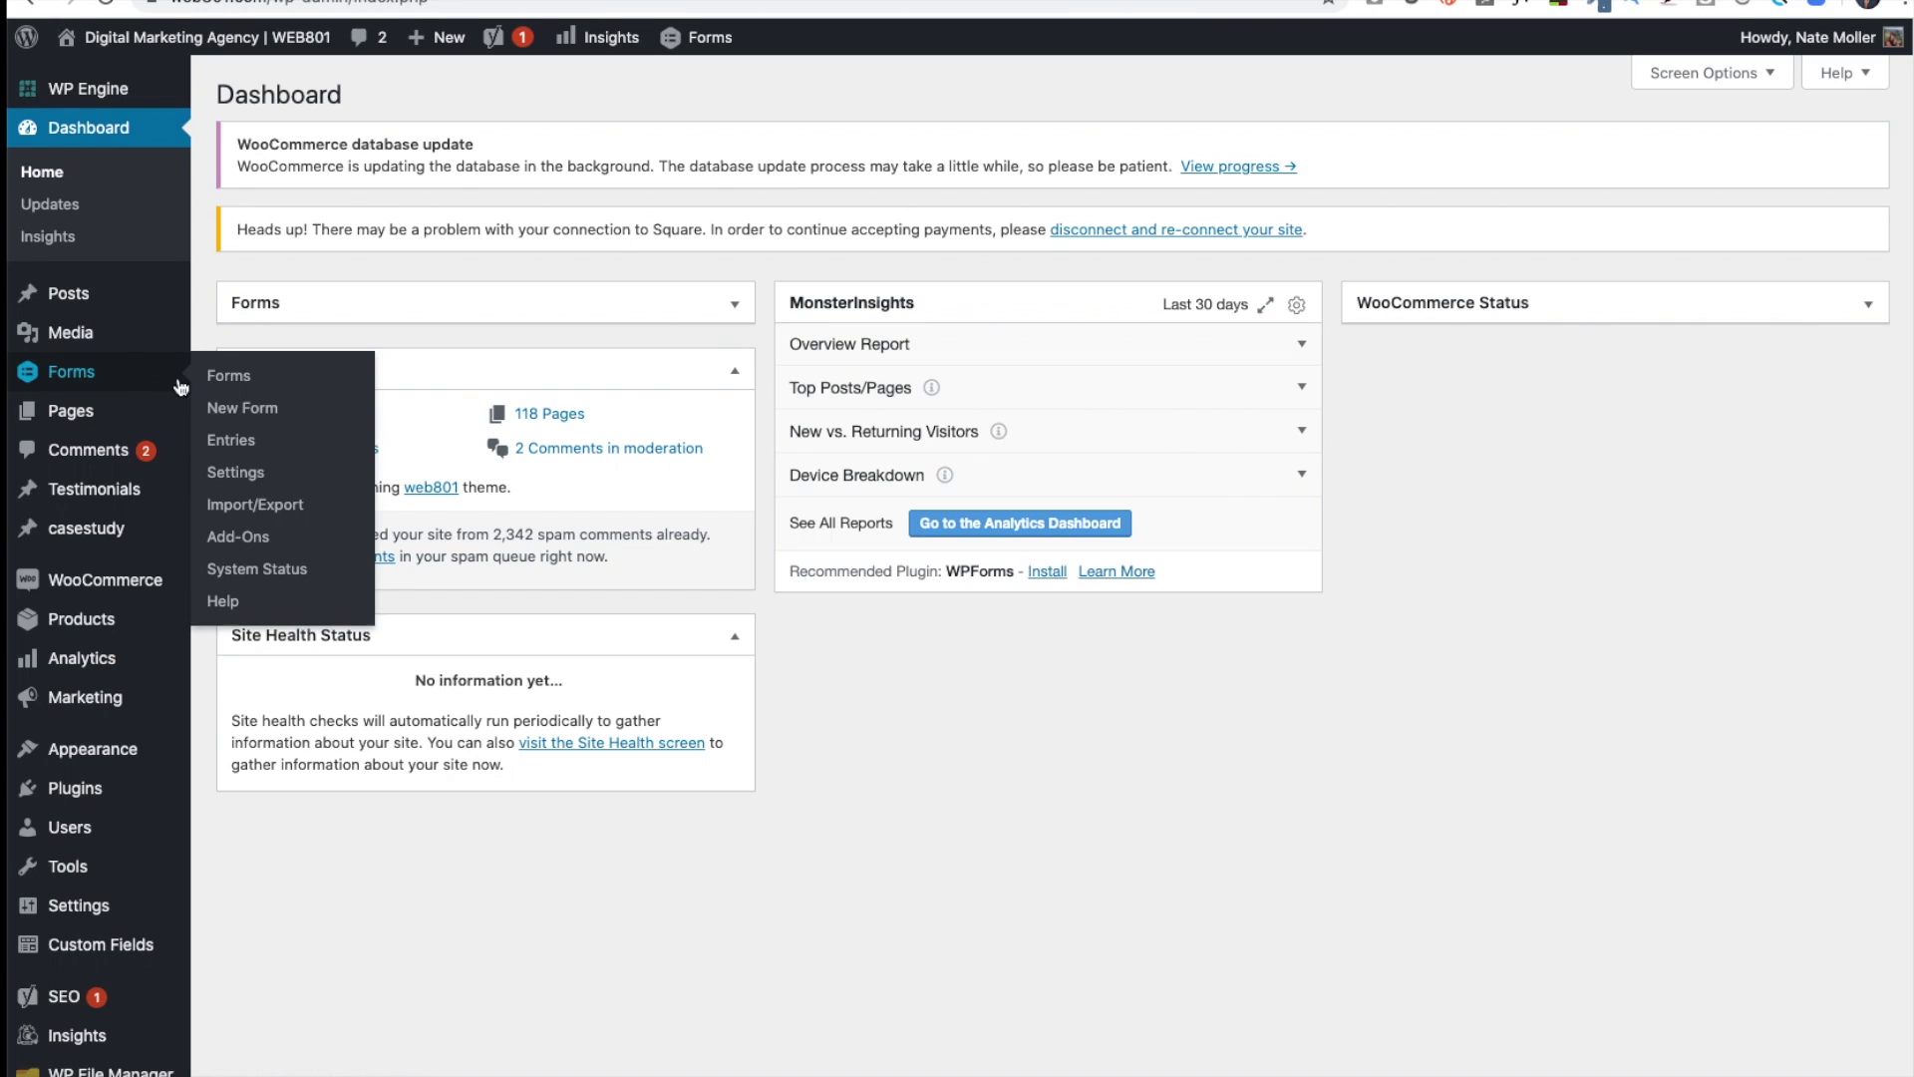
click(260, 540)
scroll(783, 531, down, 20)
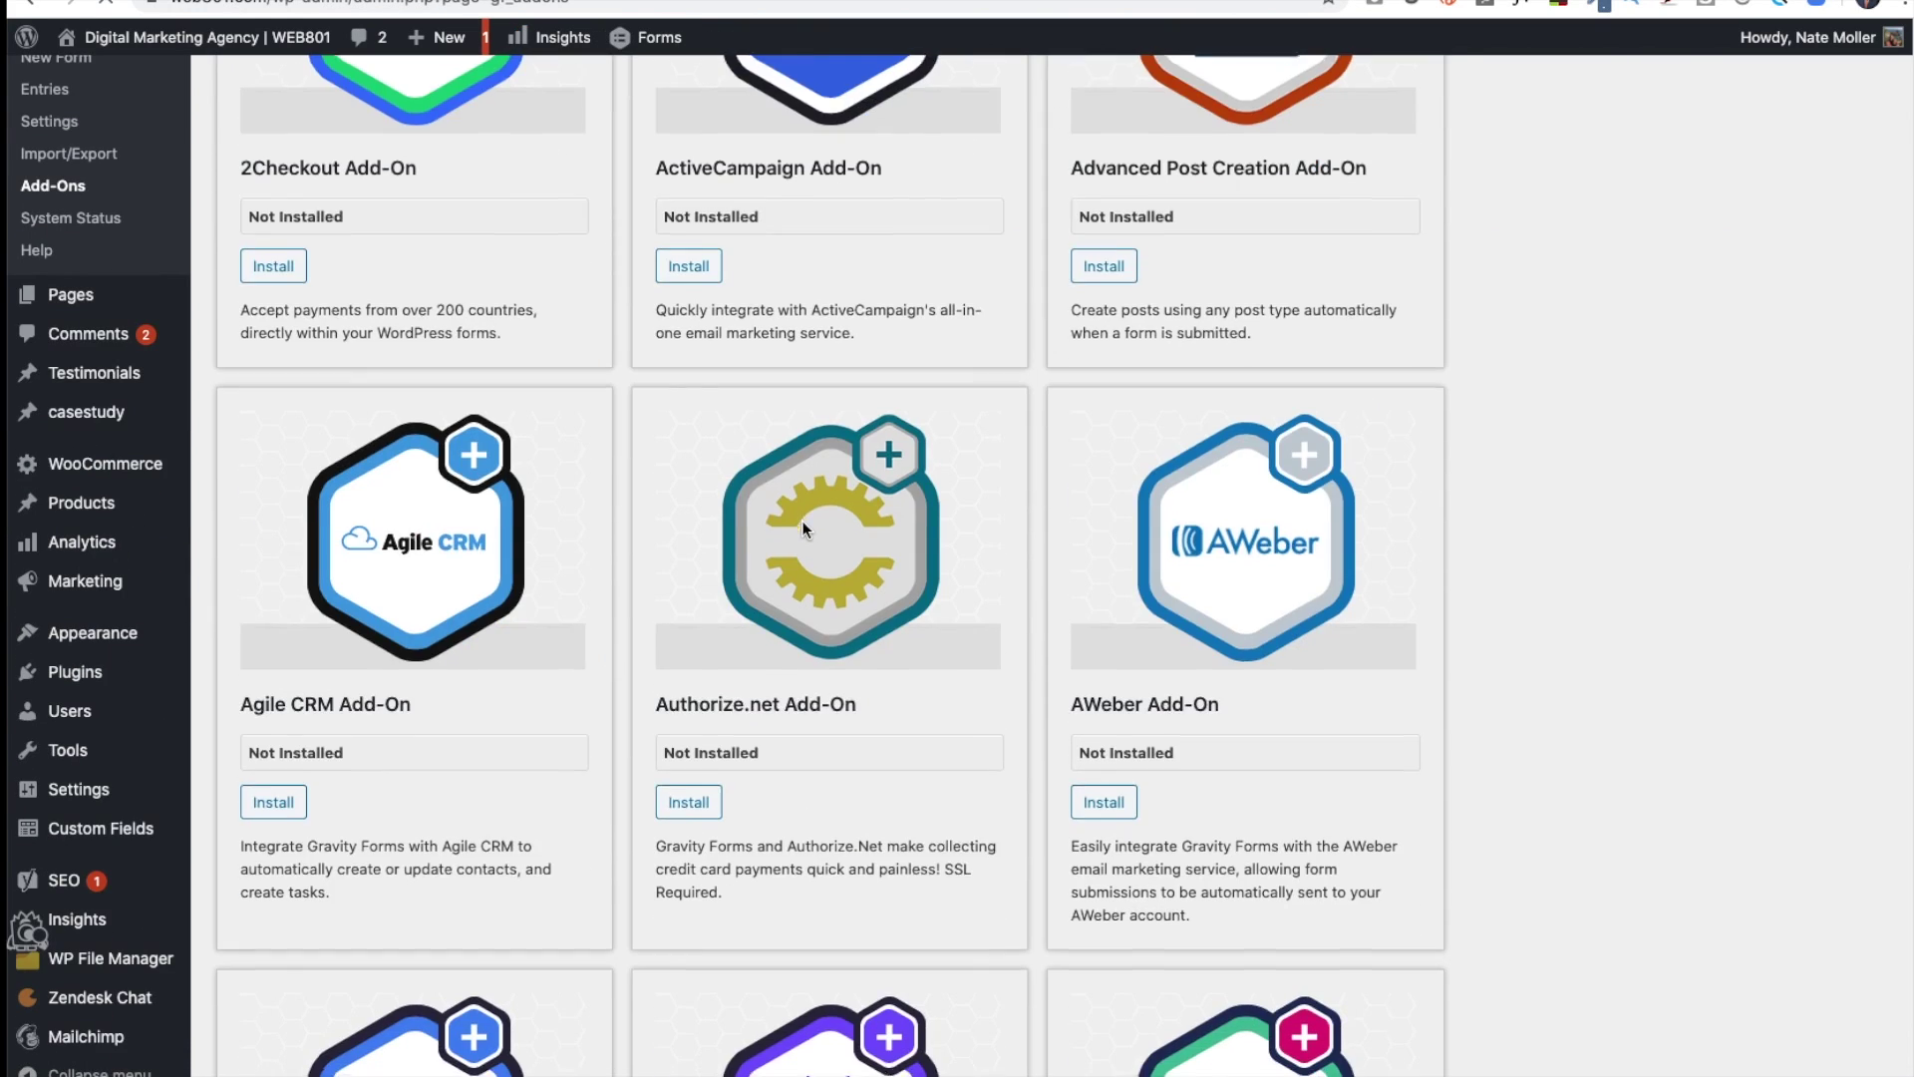
scroll(803, 529, down, 18)
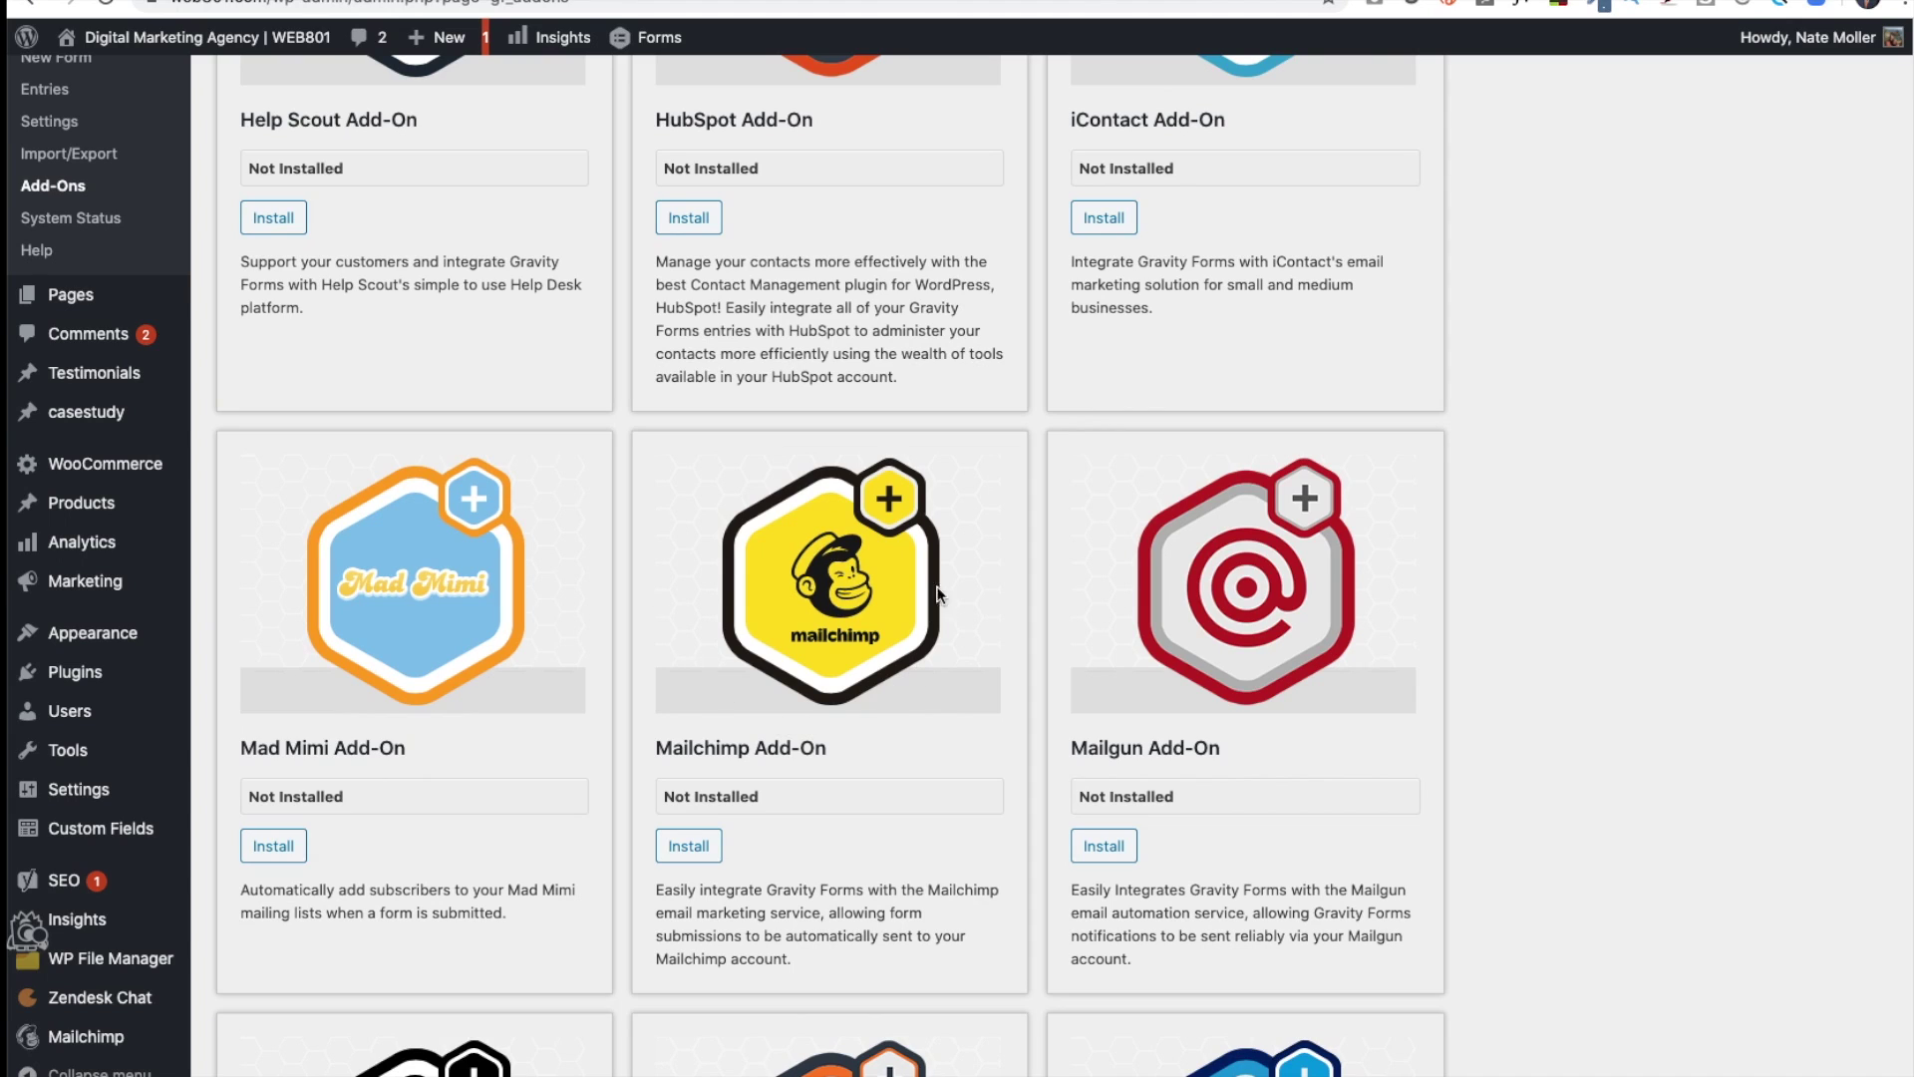
click(689, 848)
click(299, 377)
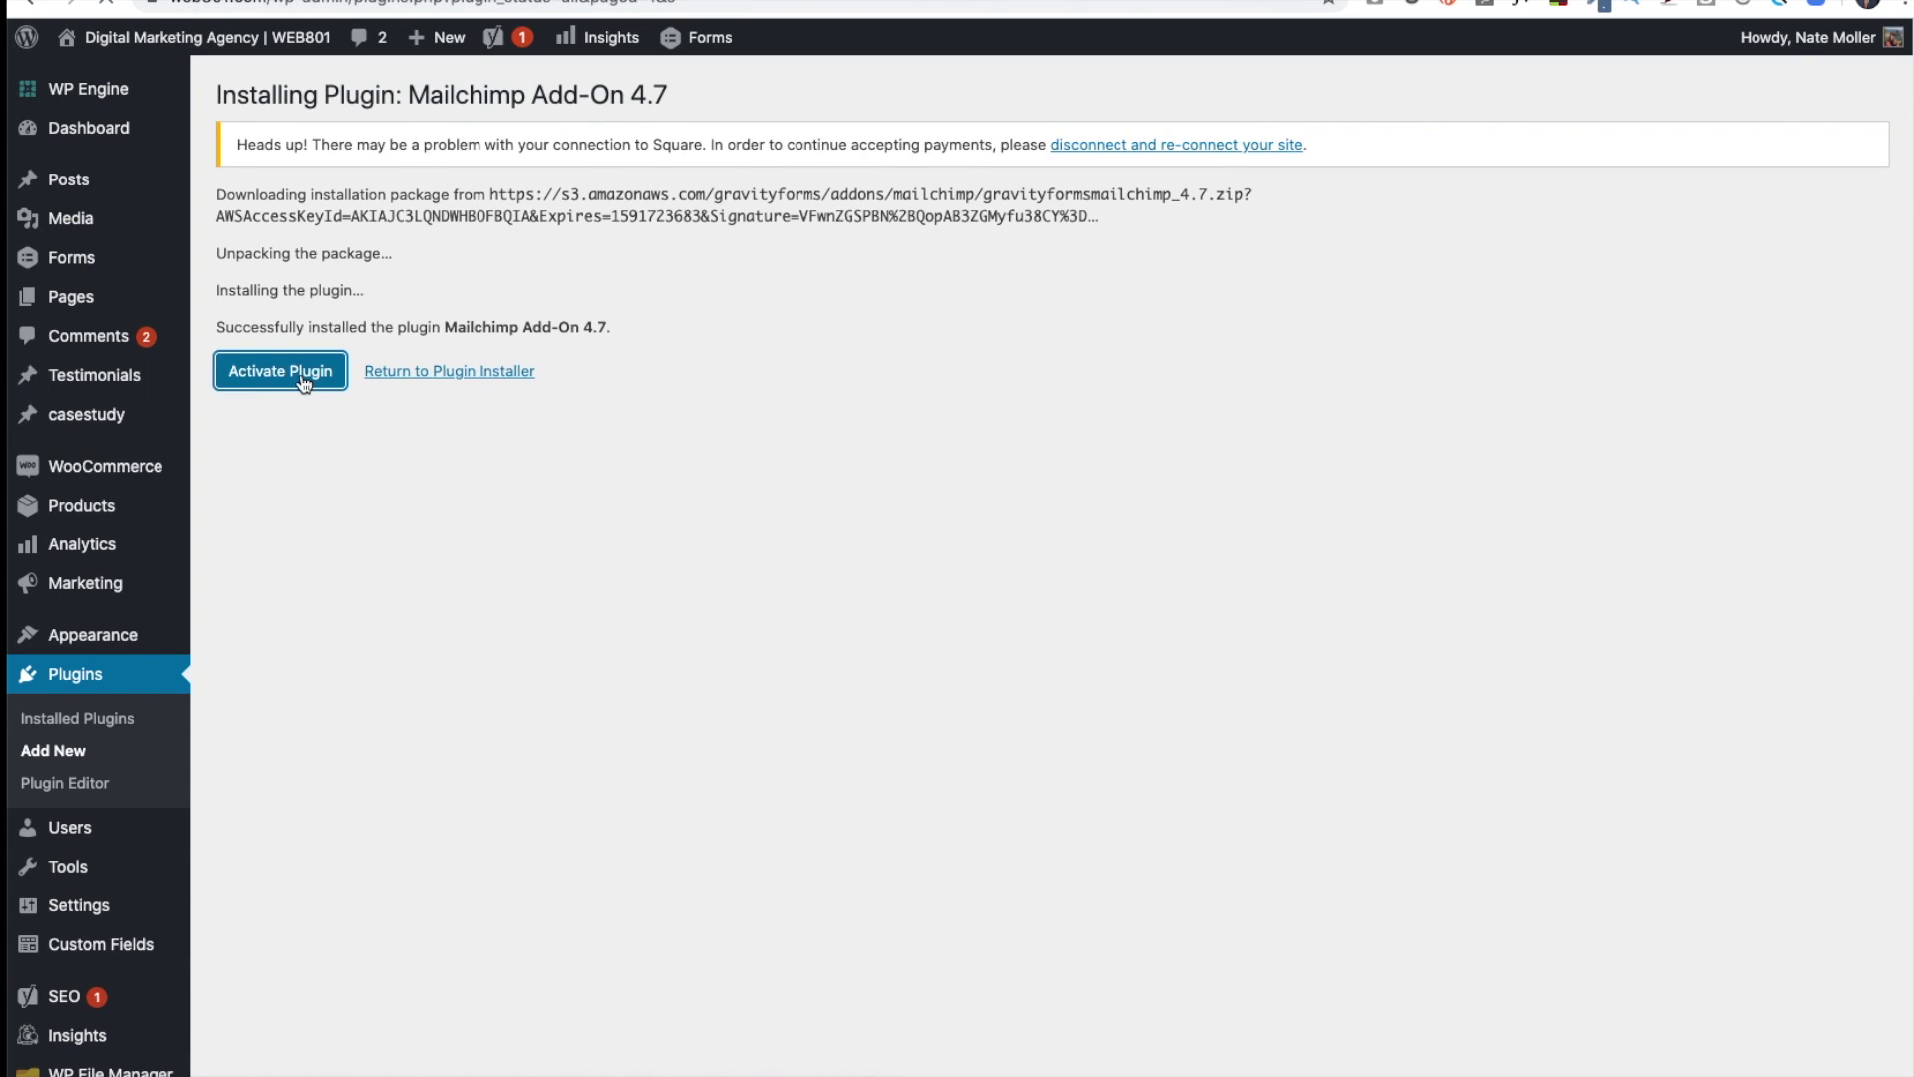
mouse_move(120, 258)
click(230, 262)
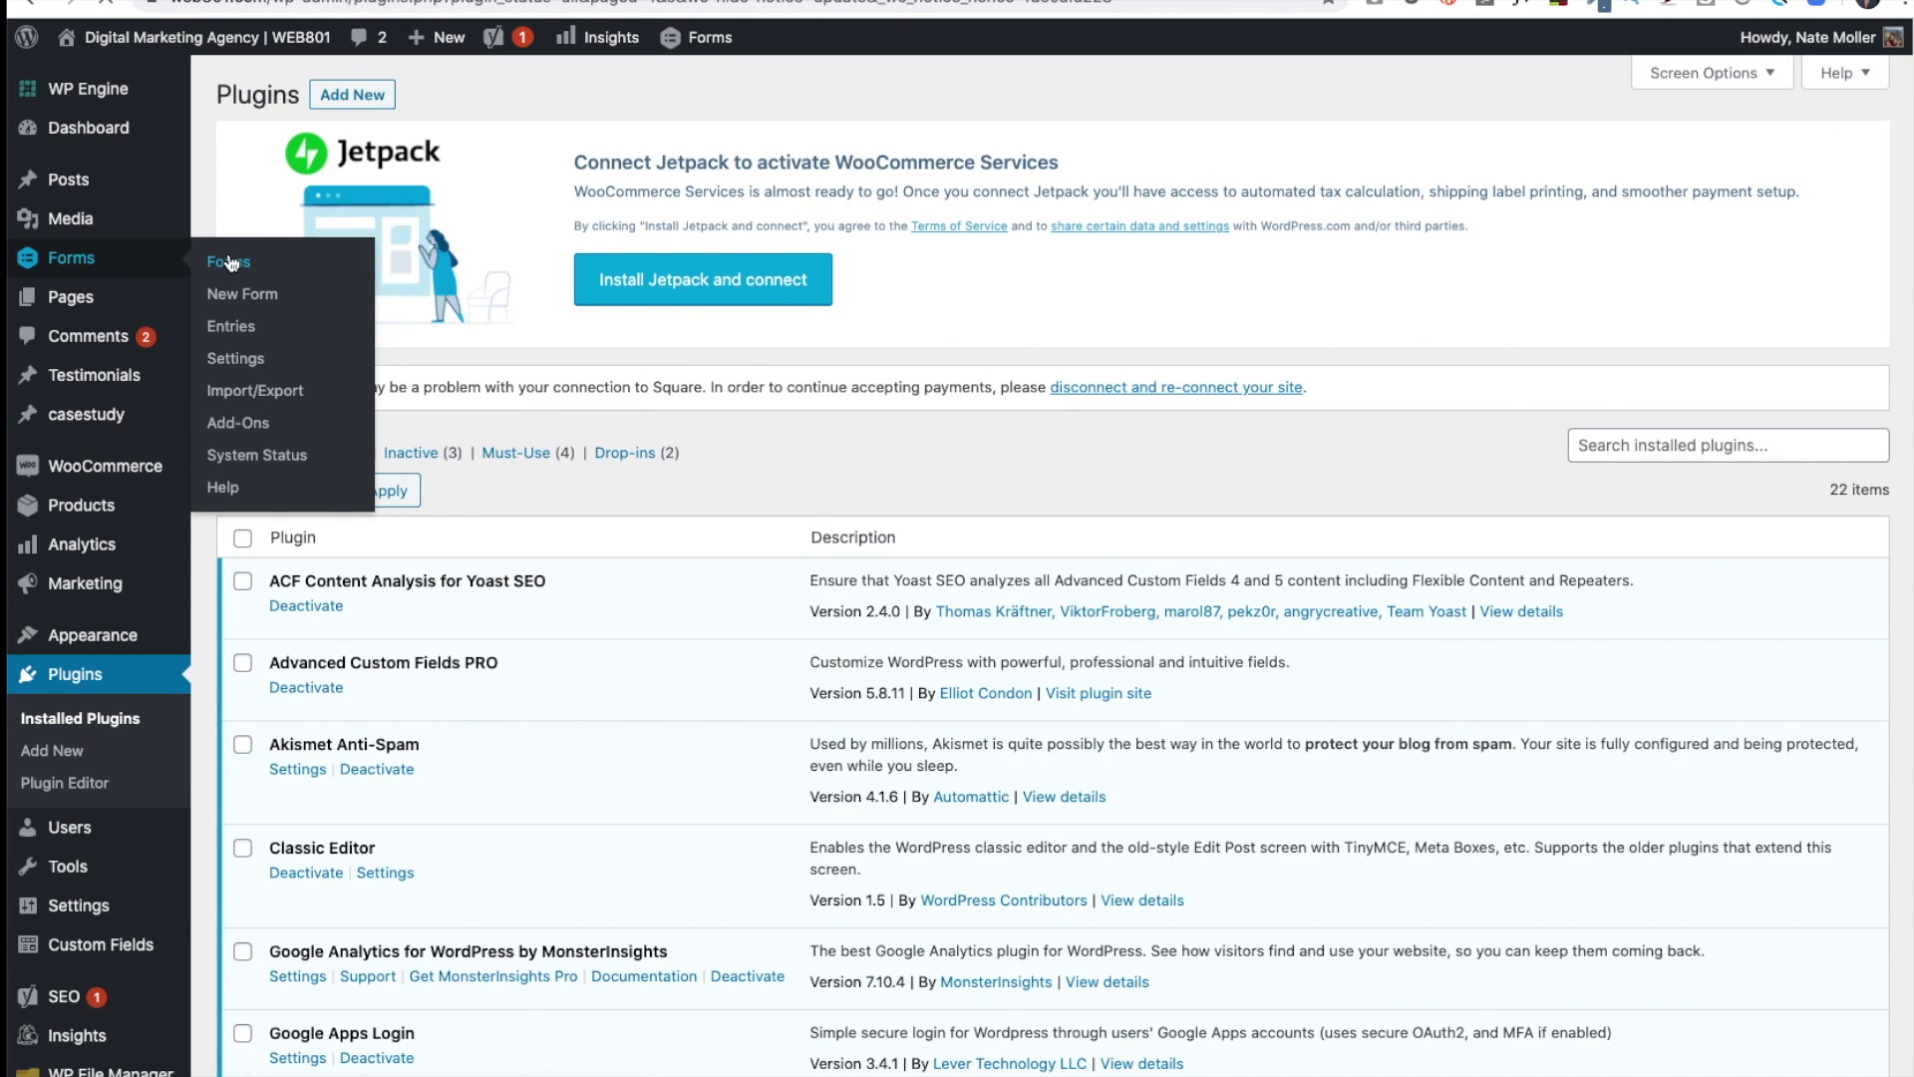
From the Onboarding form's Mailchimp settings among active forms, reach the add-on's empty Mailchimp API Key setting.
scroll(290, 643, down, 8)
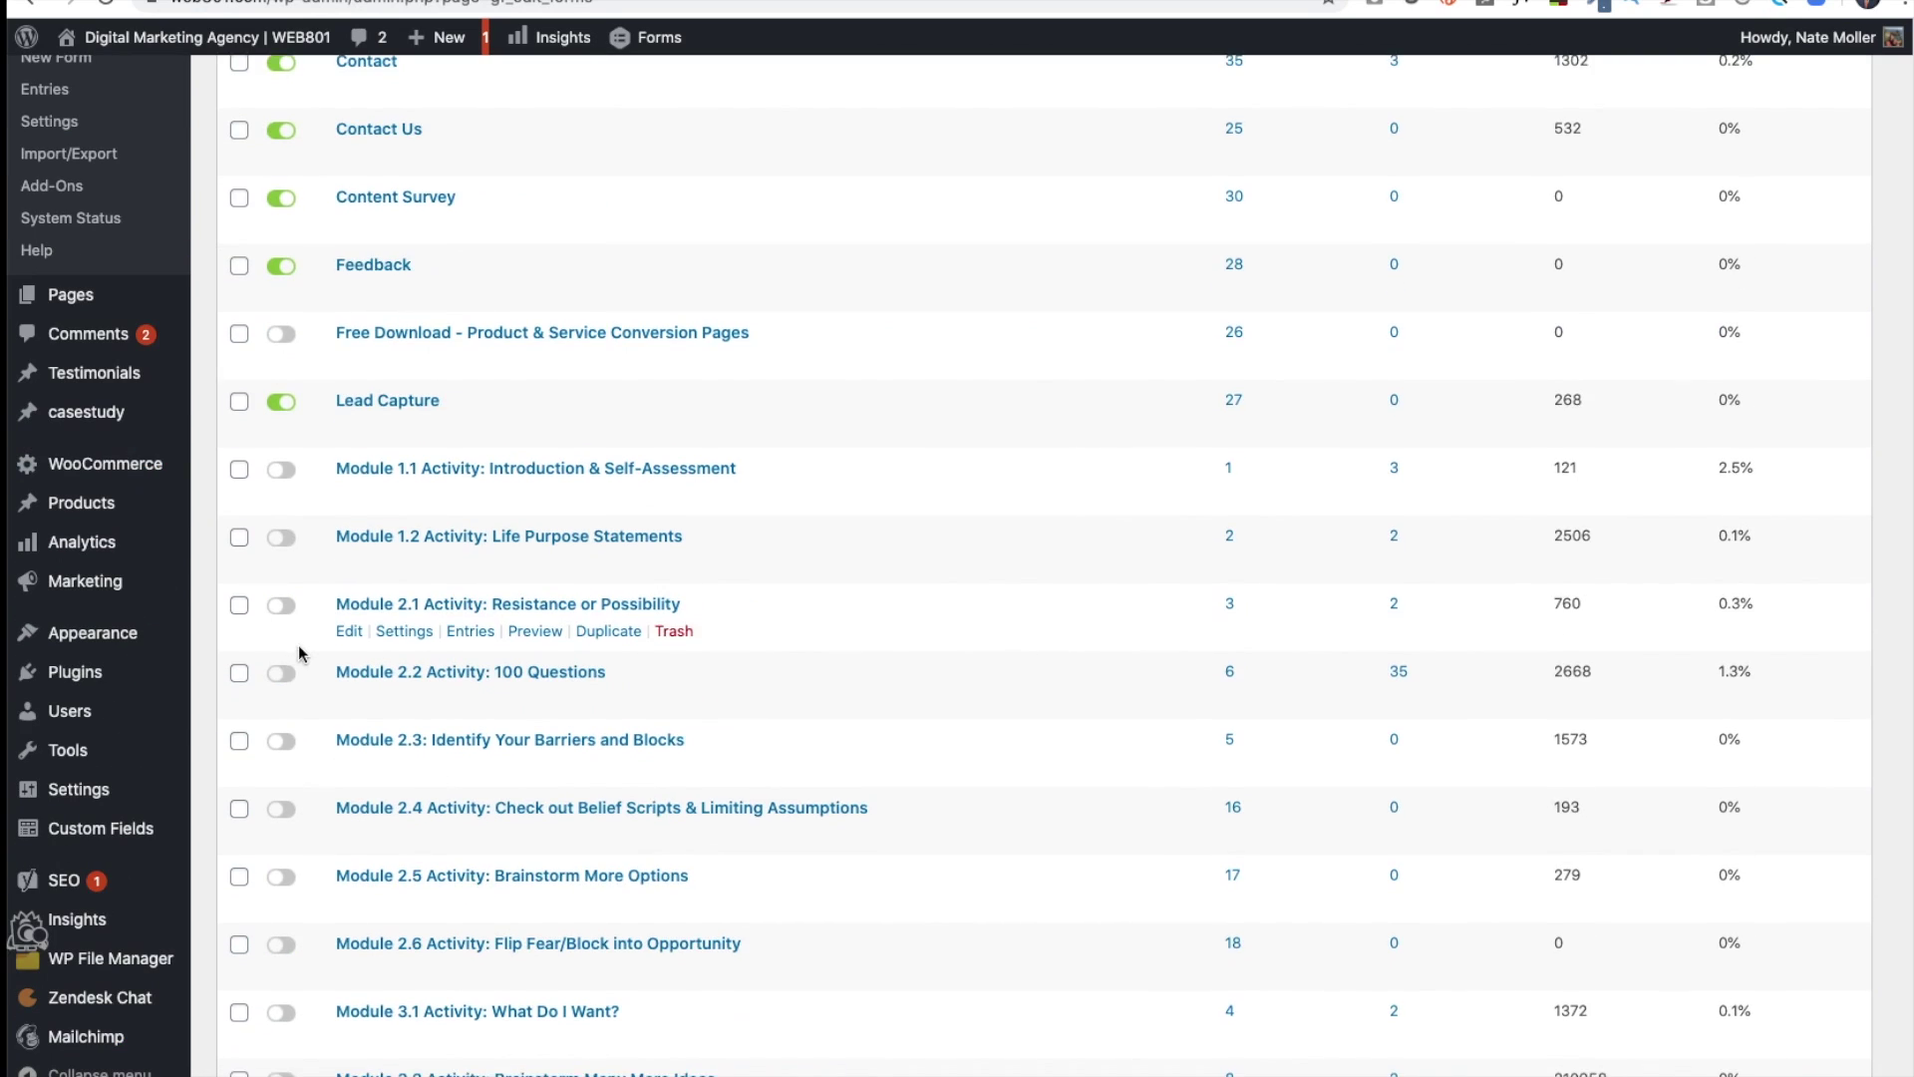
scroll(299, 644, up, 10)
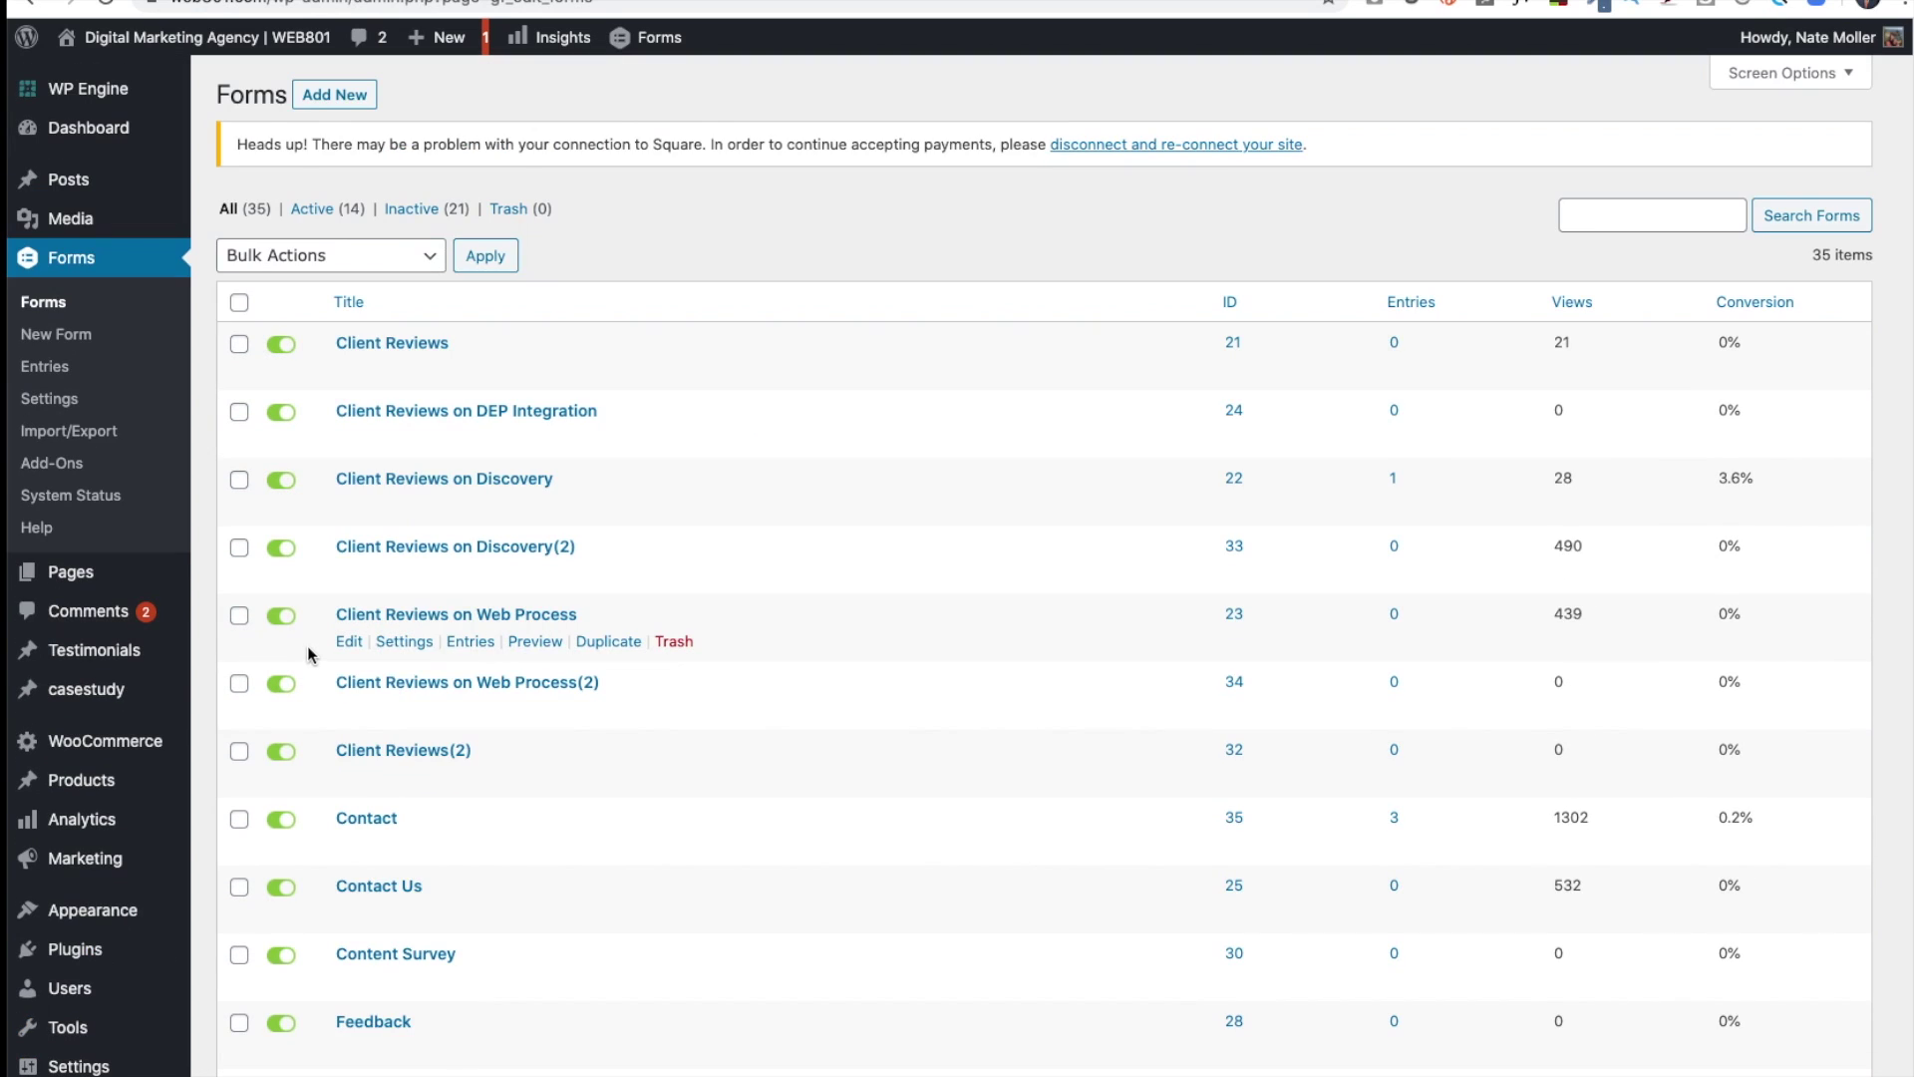
click(312, 210)
scroll(332, 830, down, 4)
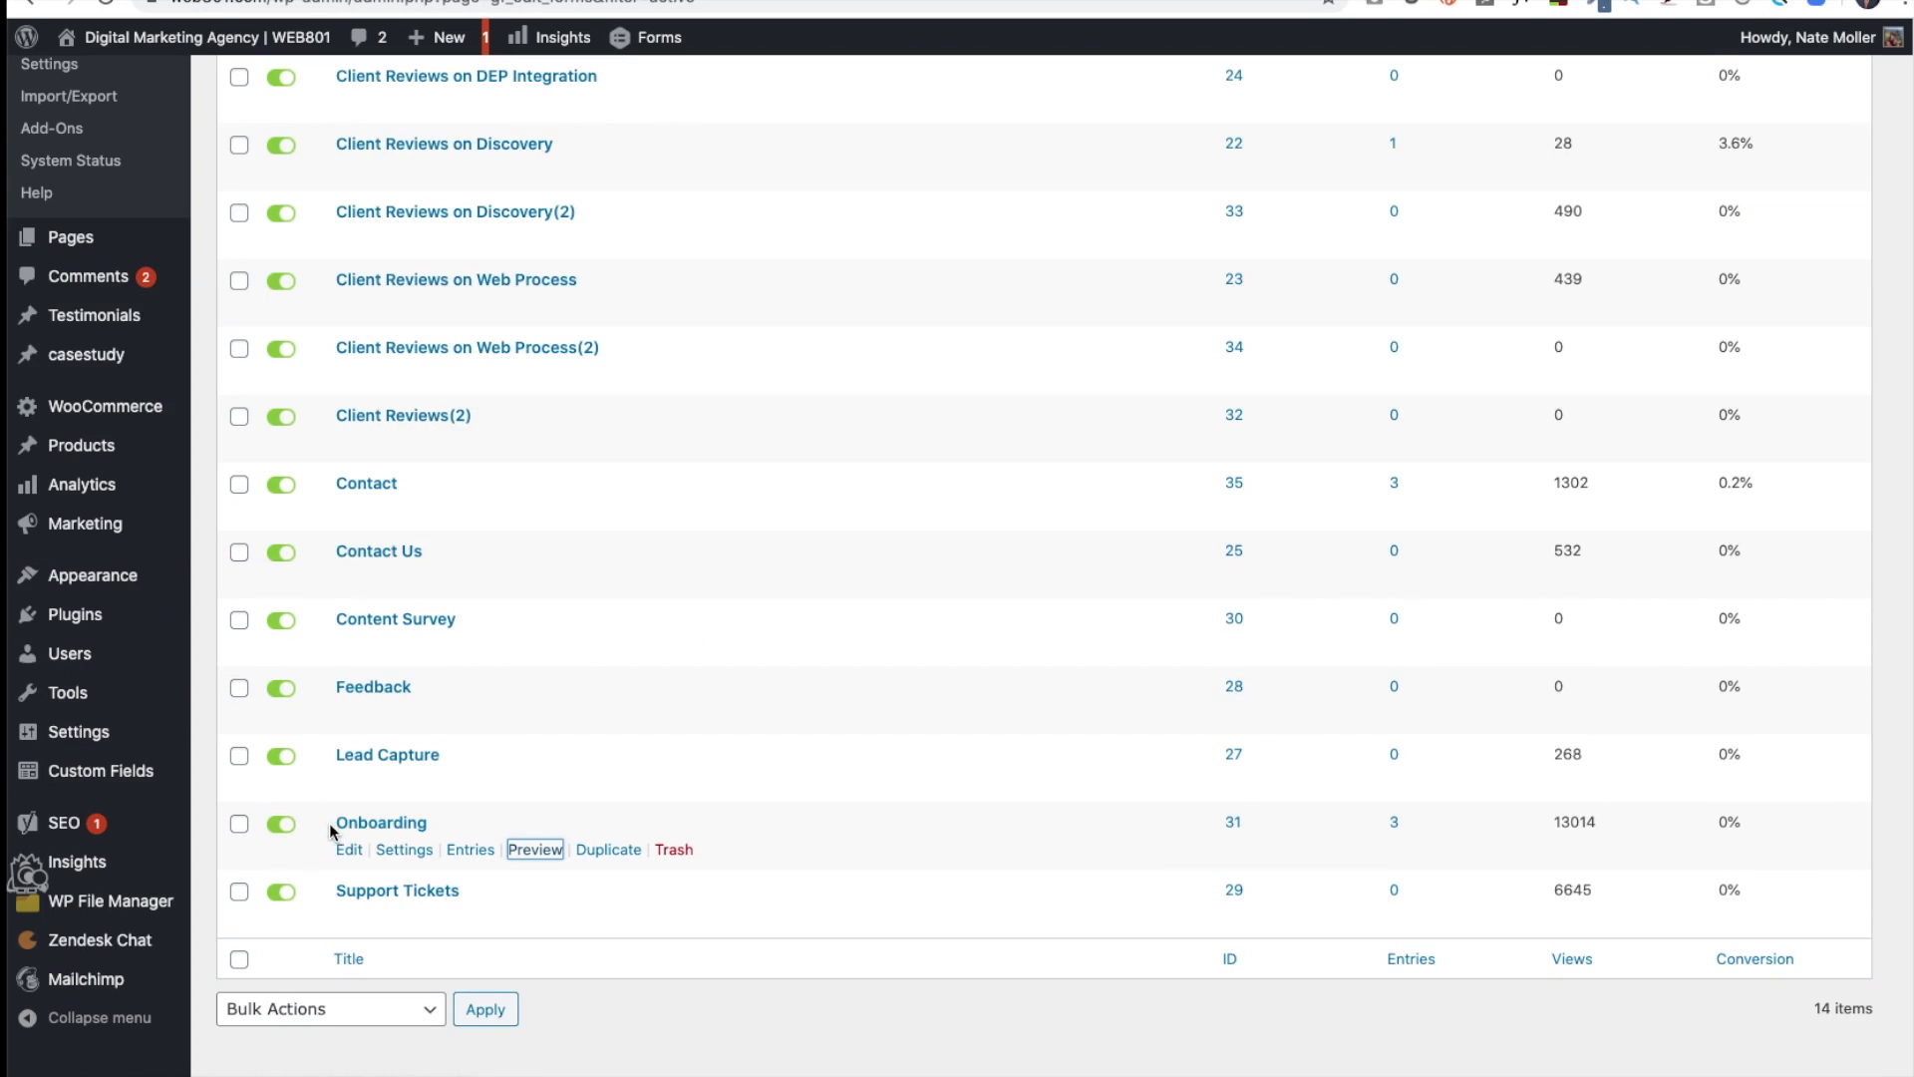
mouse_move(400, 857)
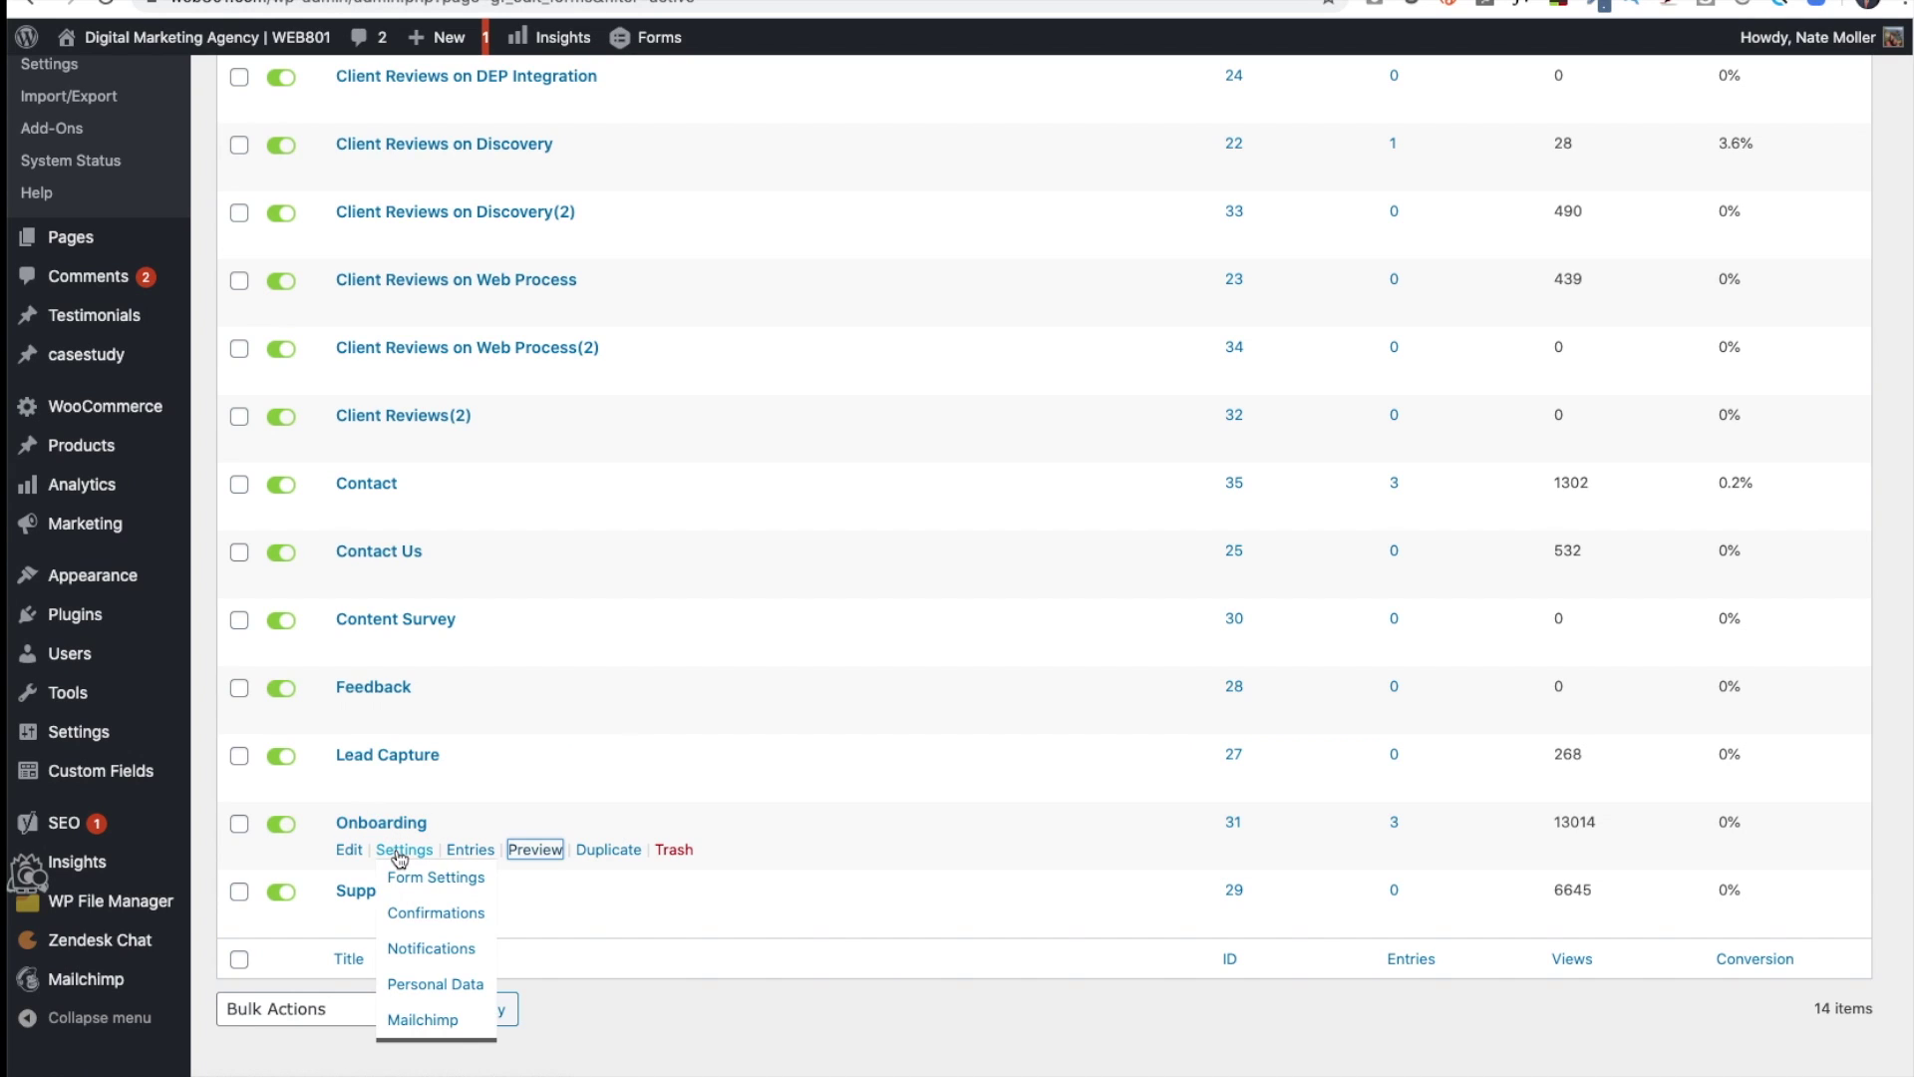
click(423, 1019)
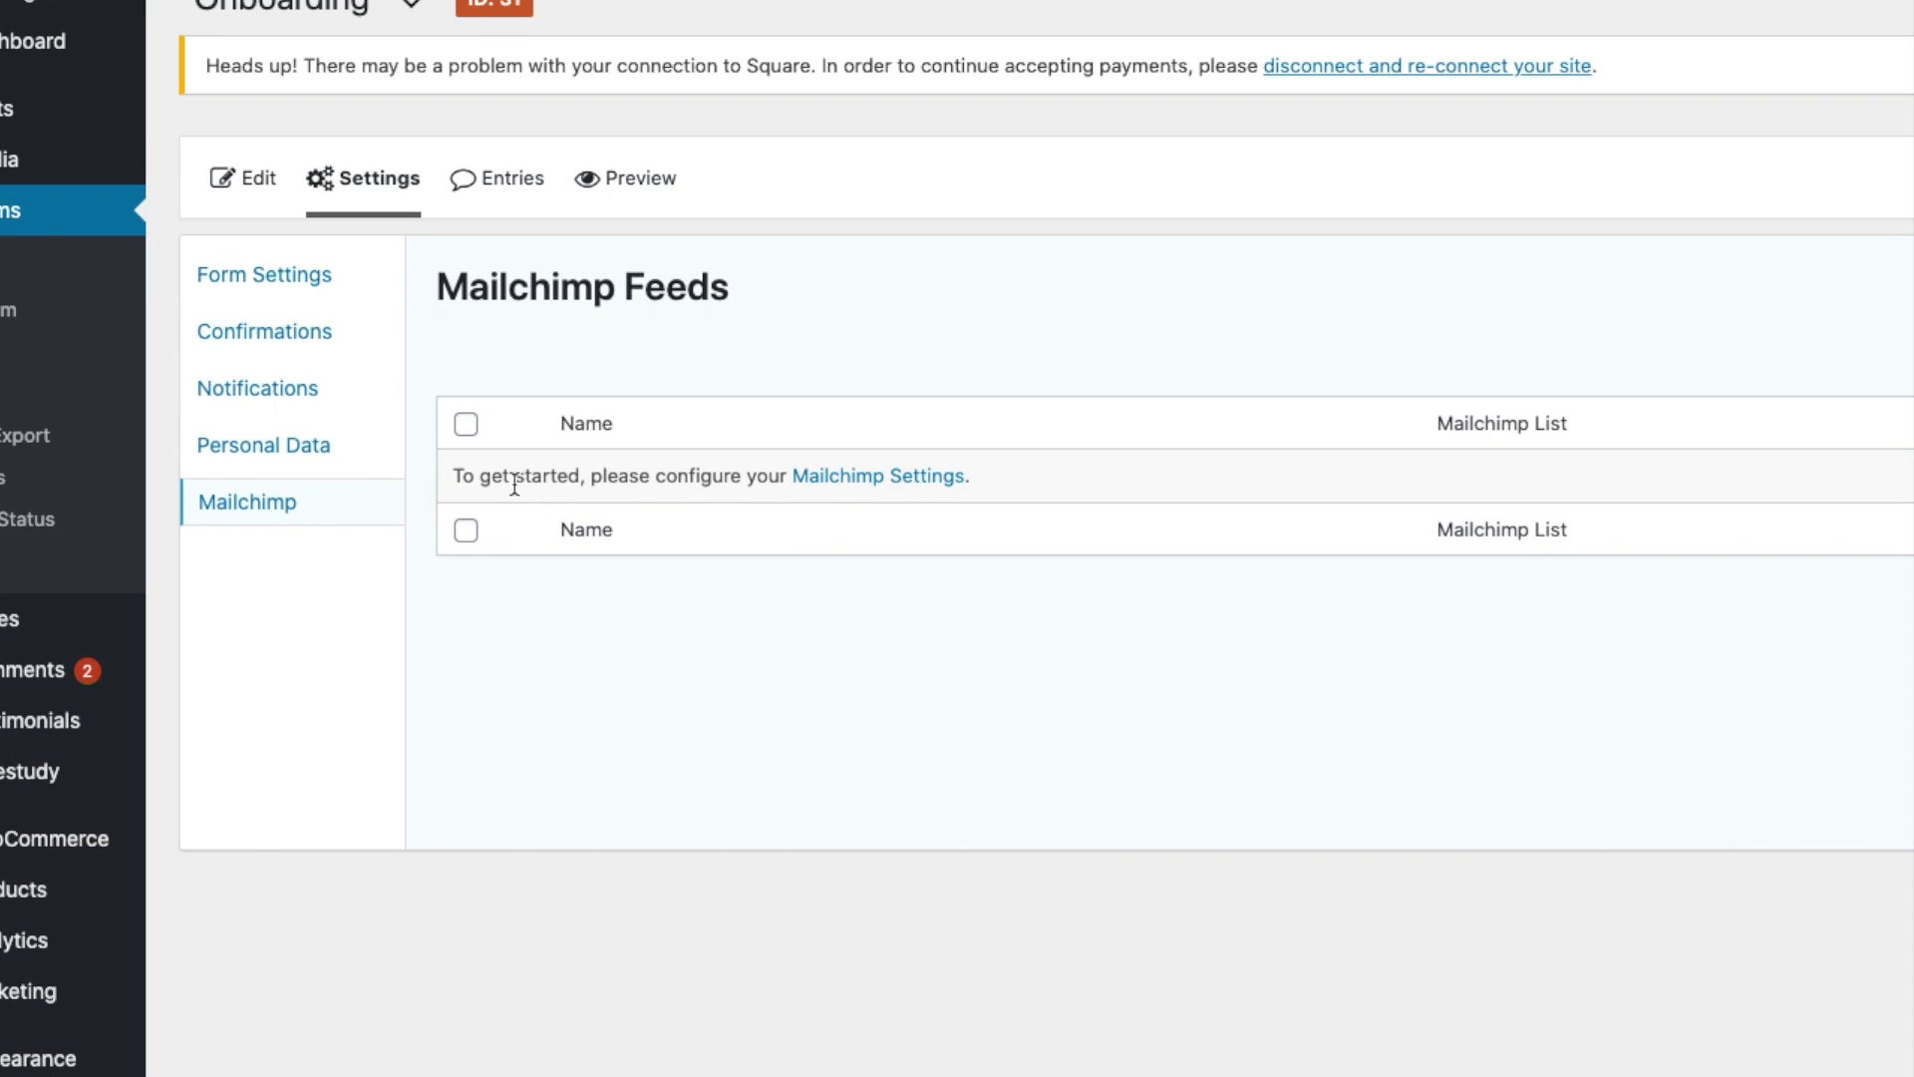
click(875, 479)
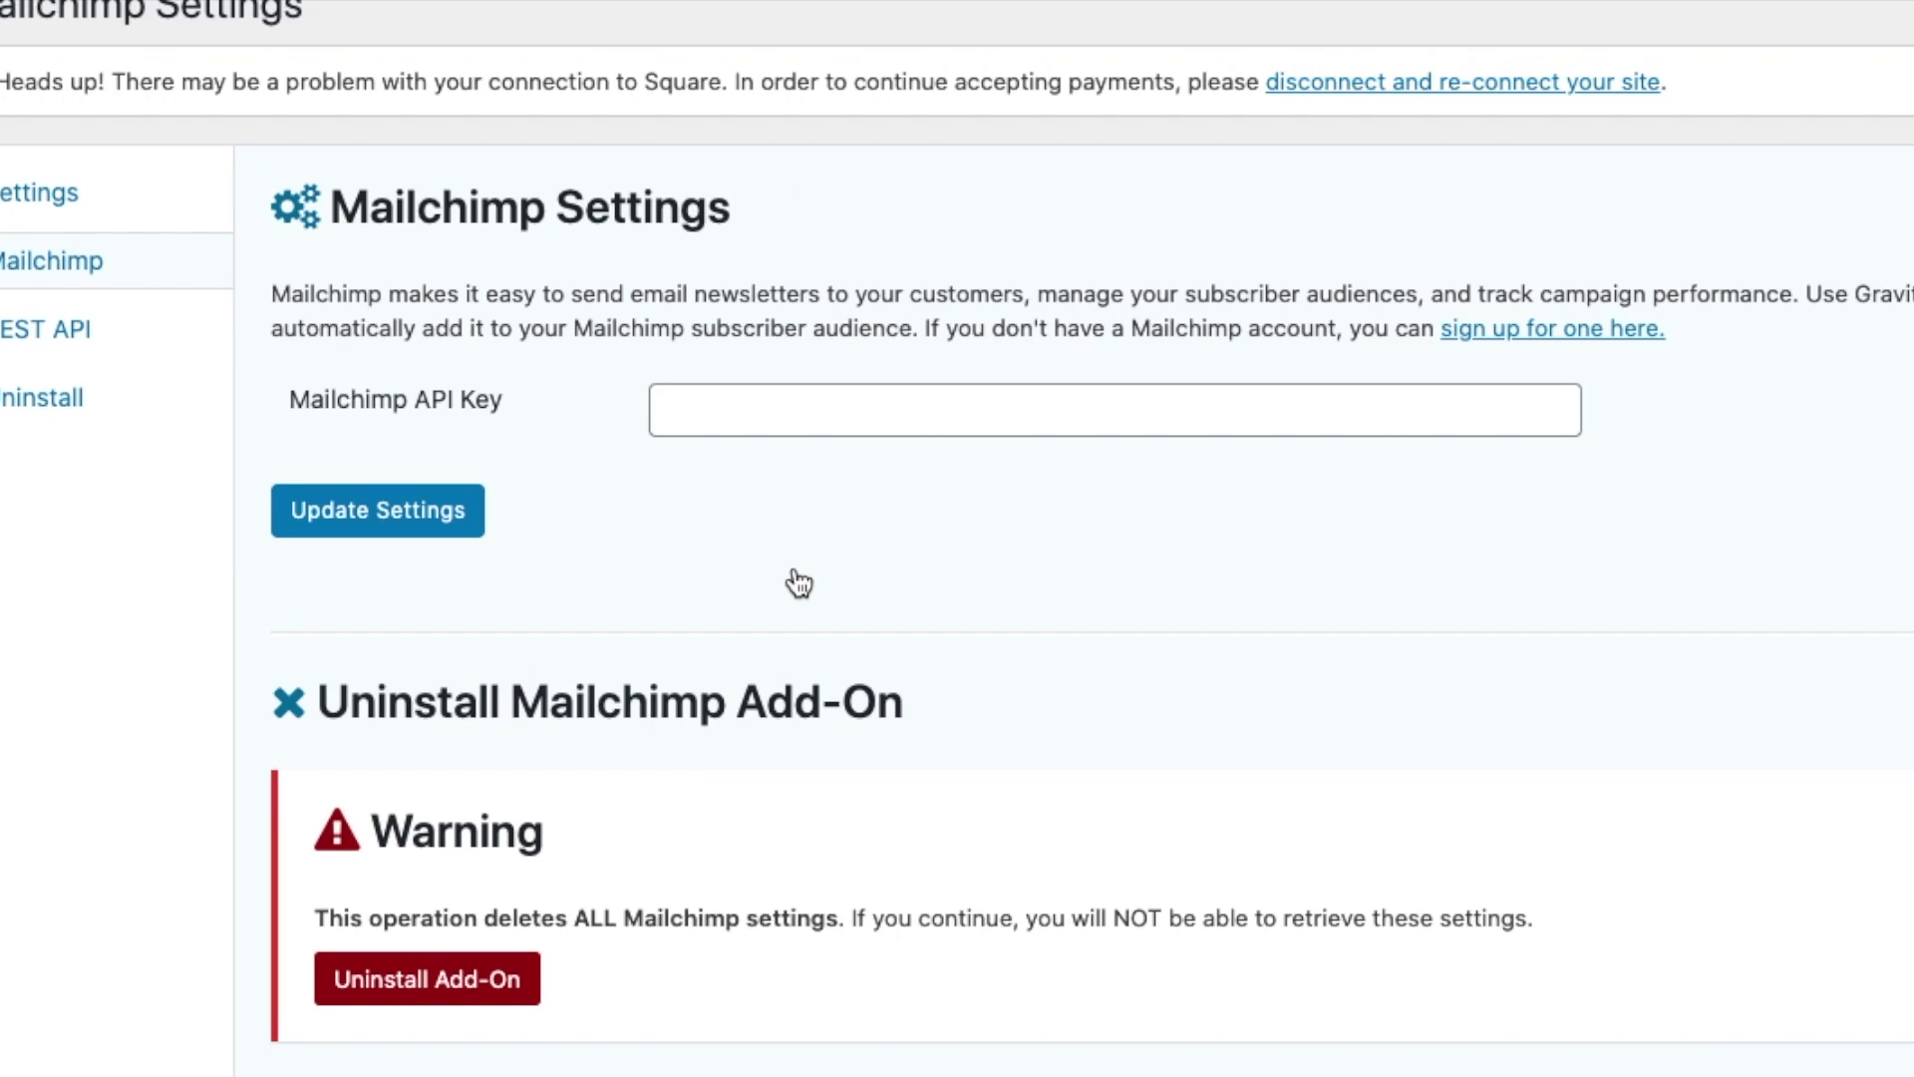
drag(284, 404, 534, 422)
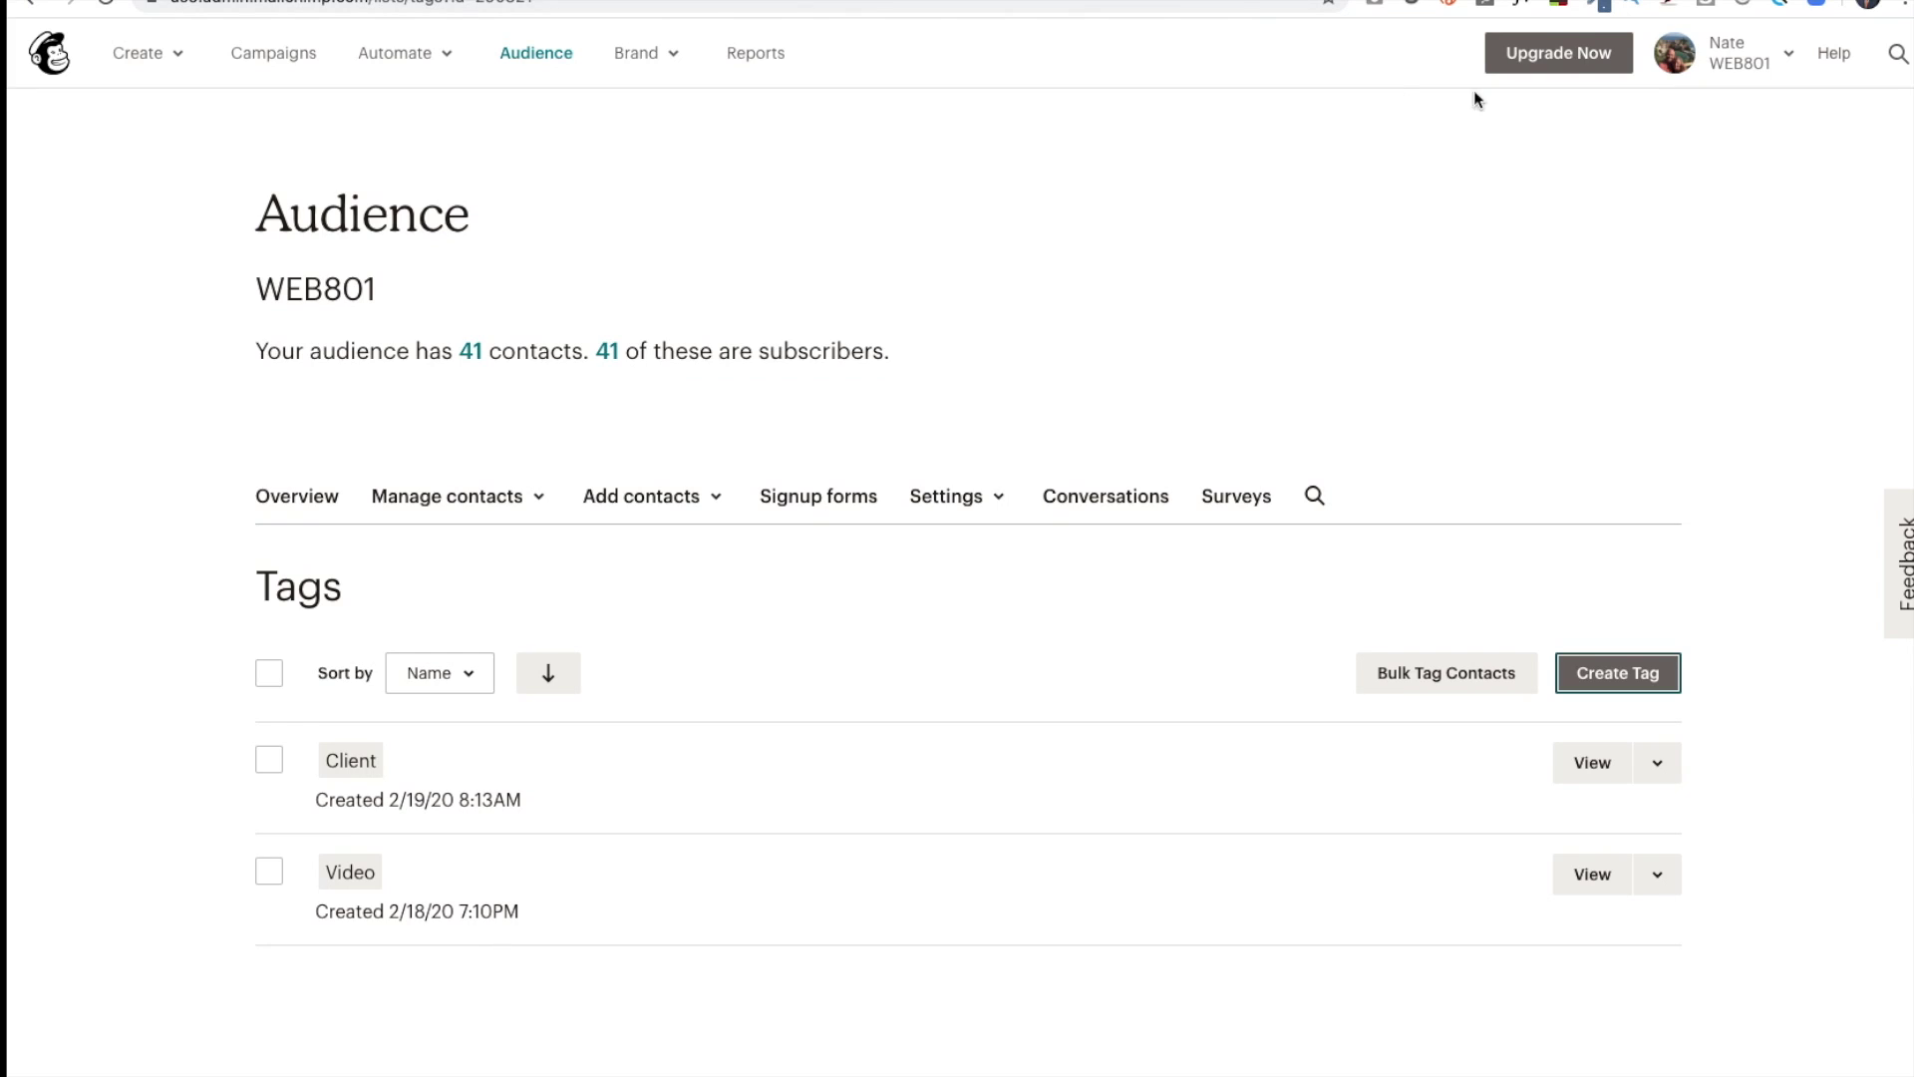
Go to Mailchimp's API keys page via Account > Extras.
click(1757, 61)
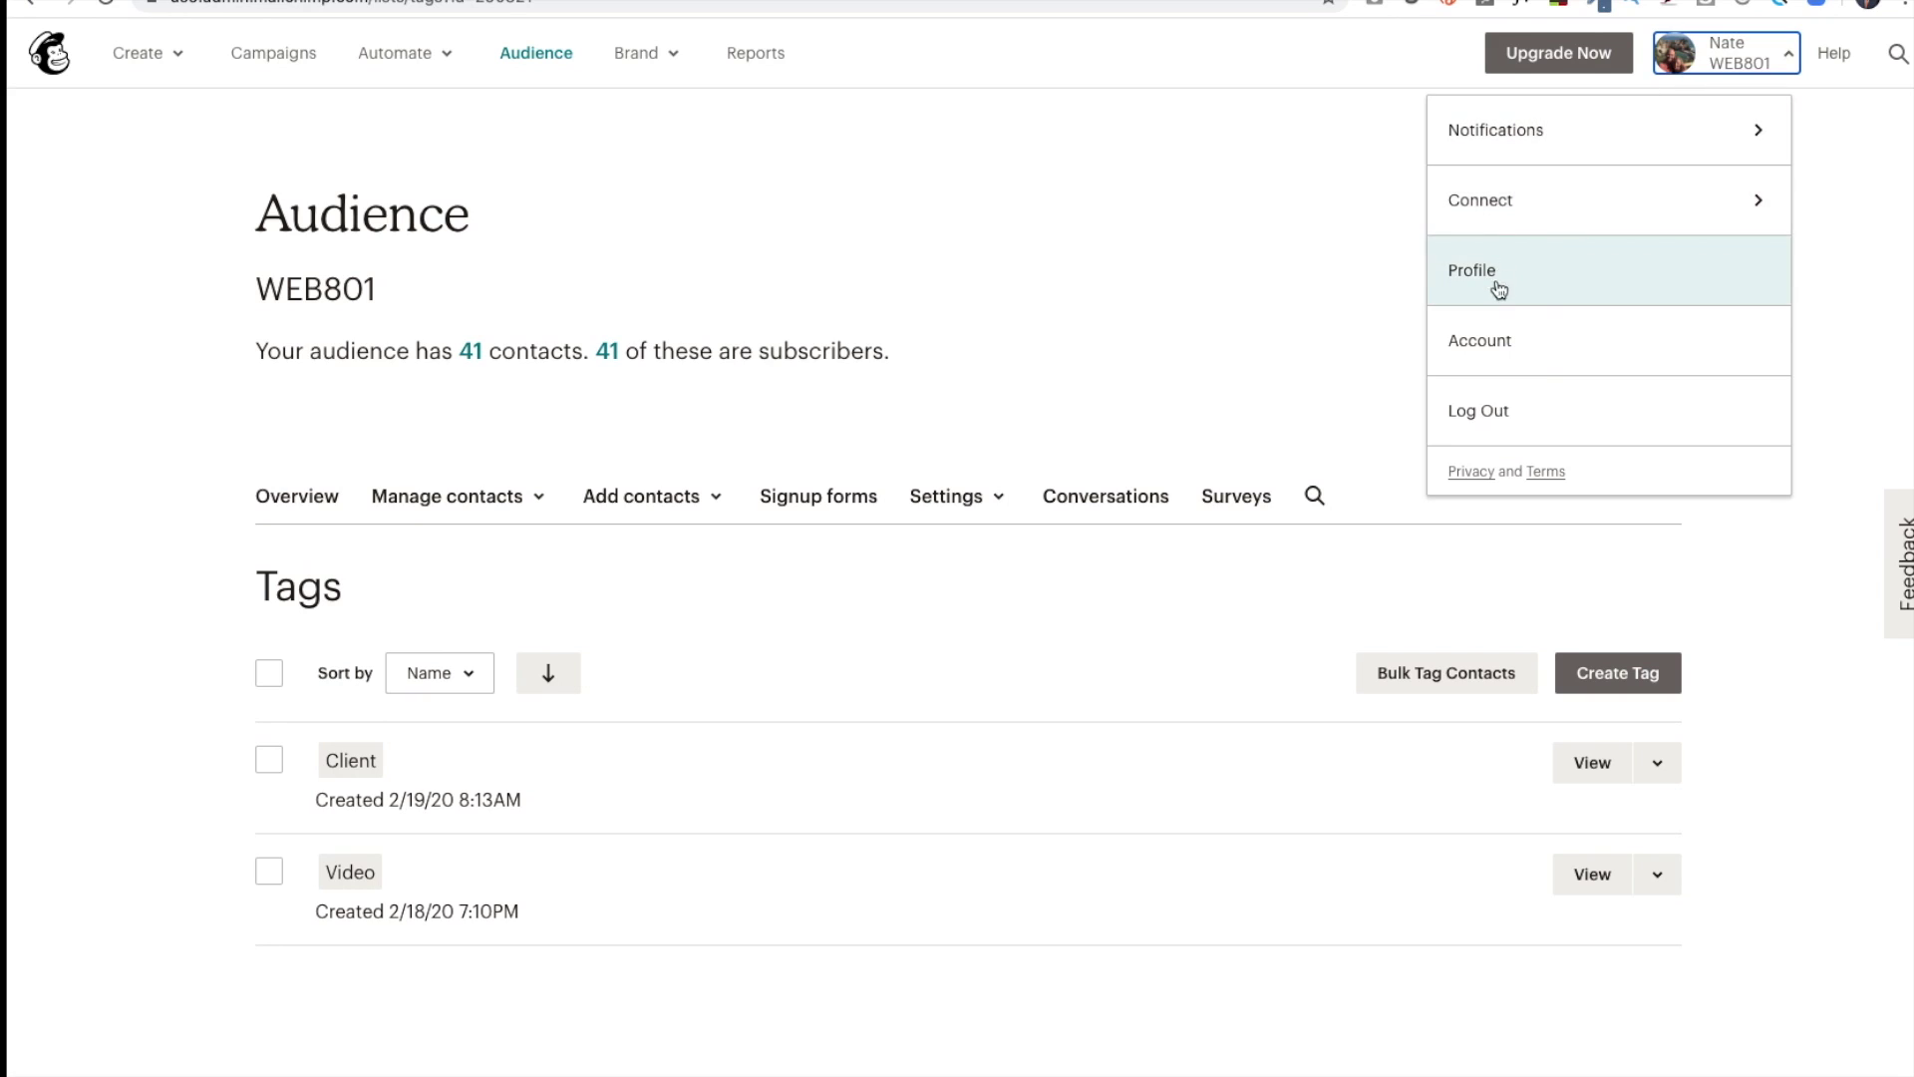
click(1488, 341)
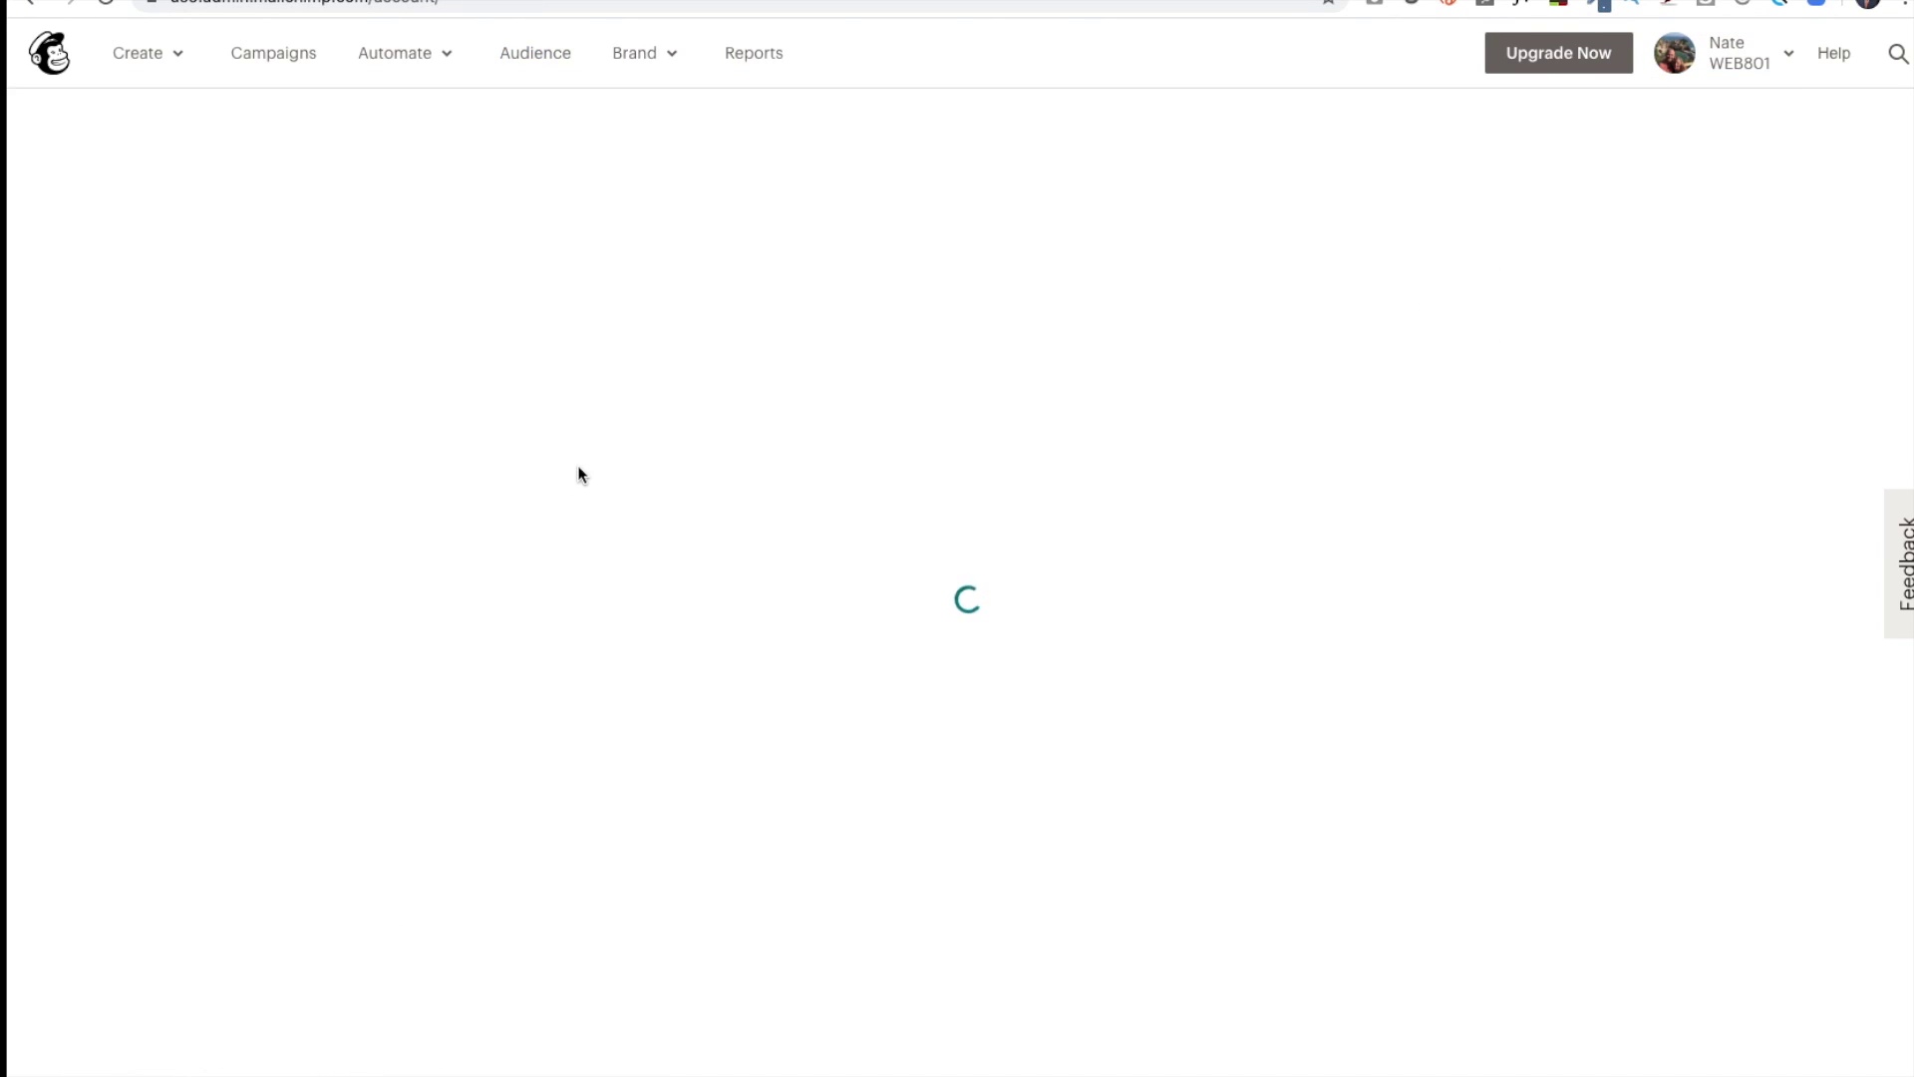
click(679, 296)
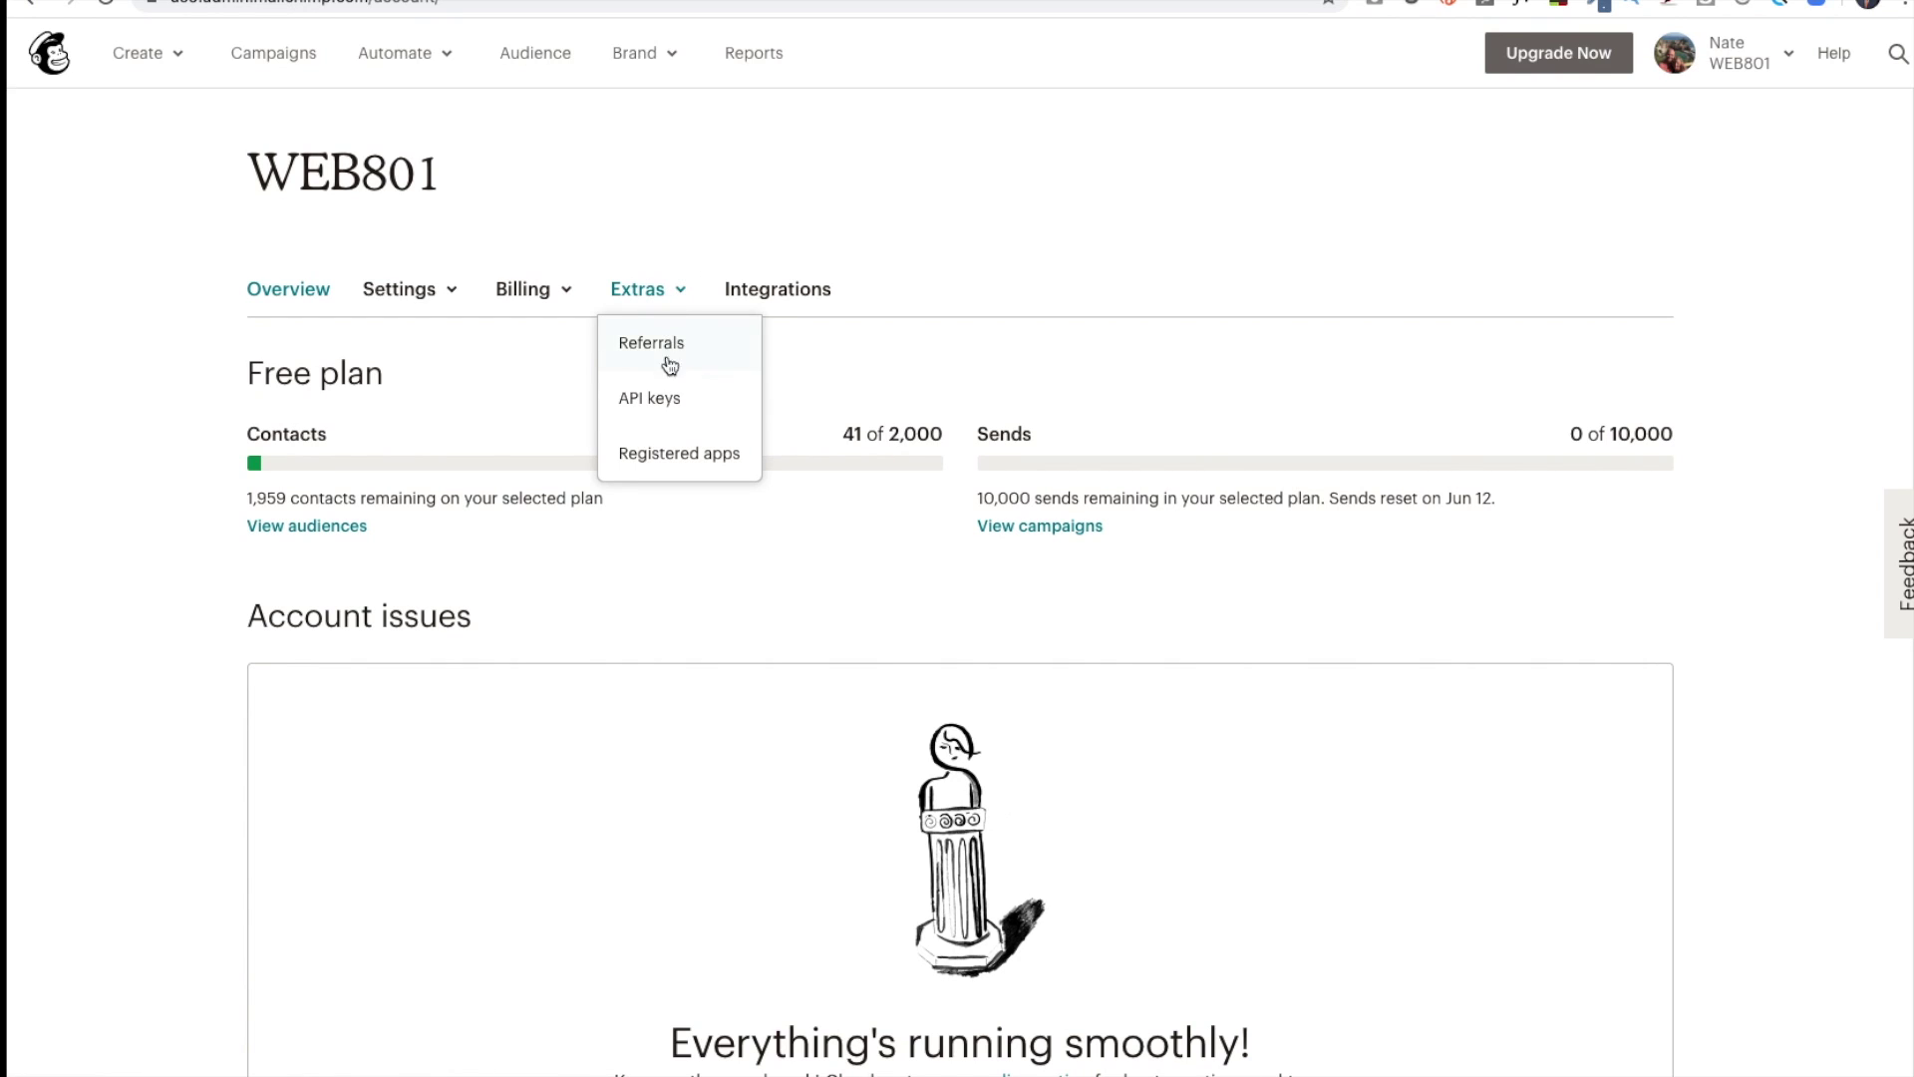
click(669, 404)
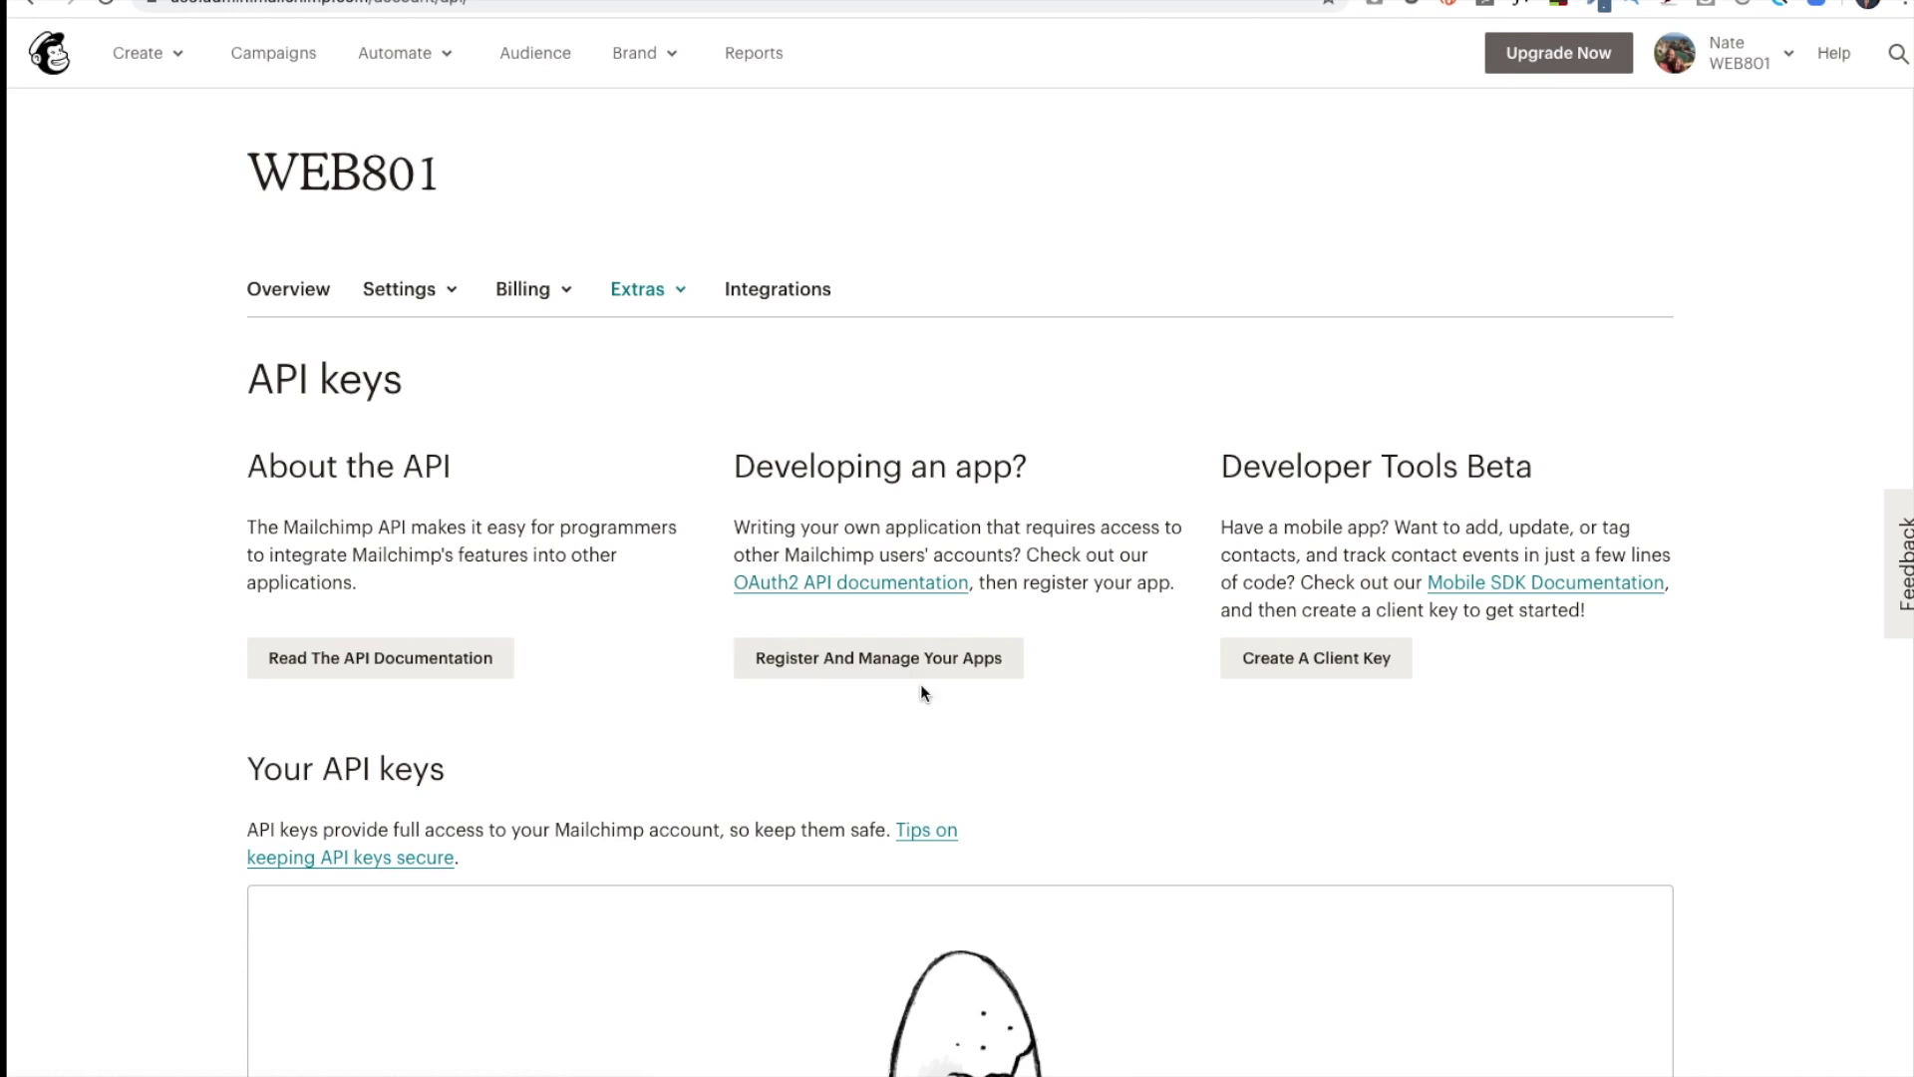
scroll(492, 547, down, 6)
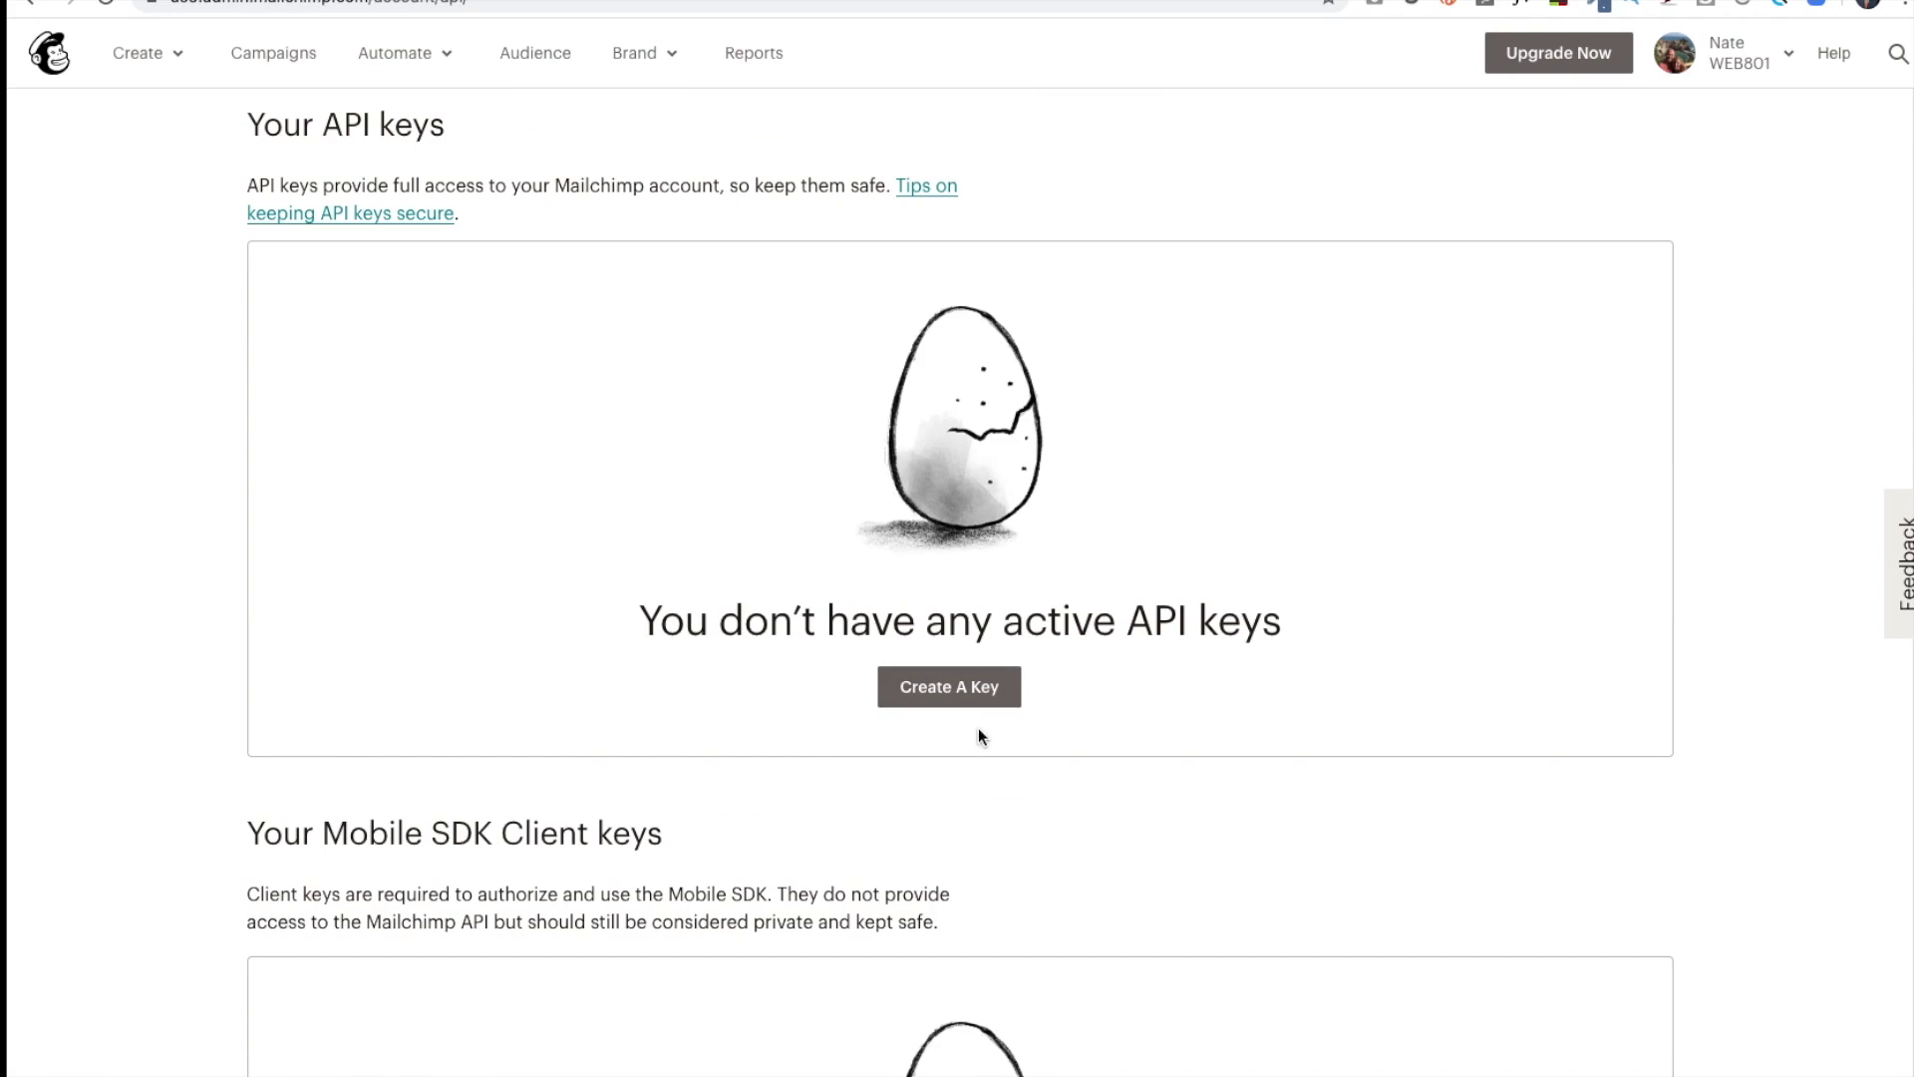
Create a new Mailchimp API key and copy it.
click(965, 685)
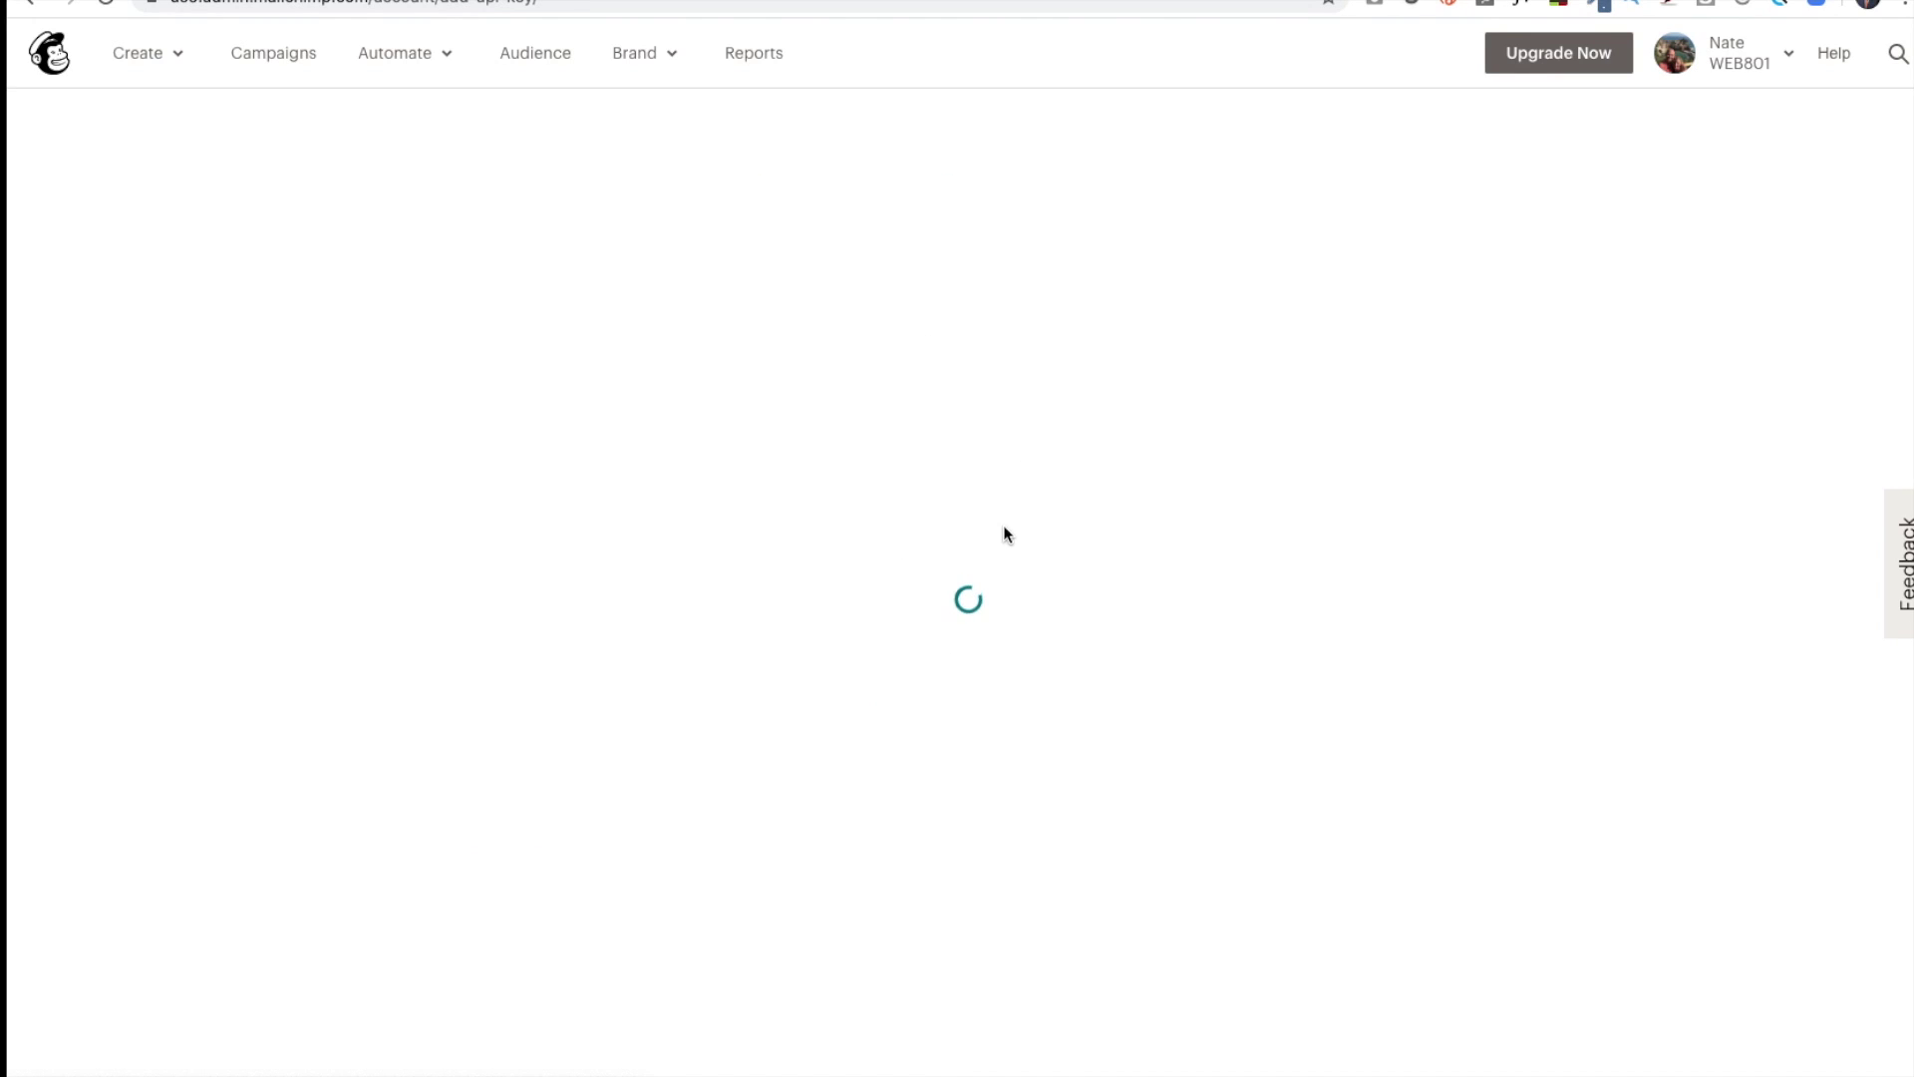
scroll(950, 573, down, 4)
click(1113, 718)
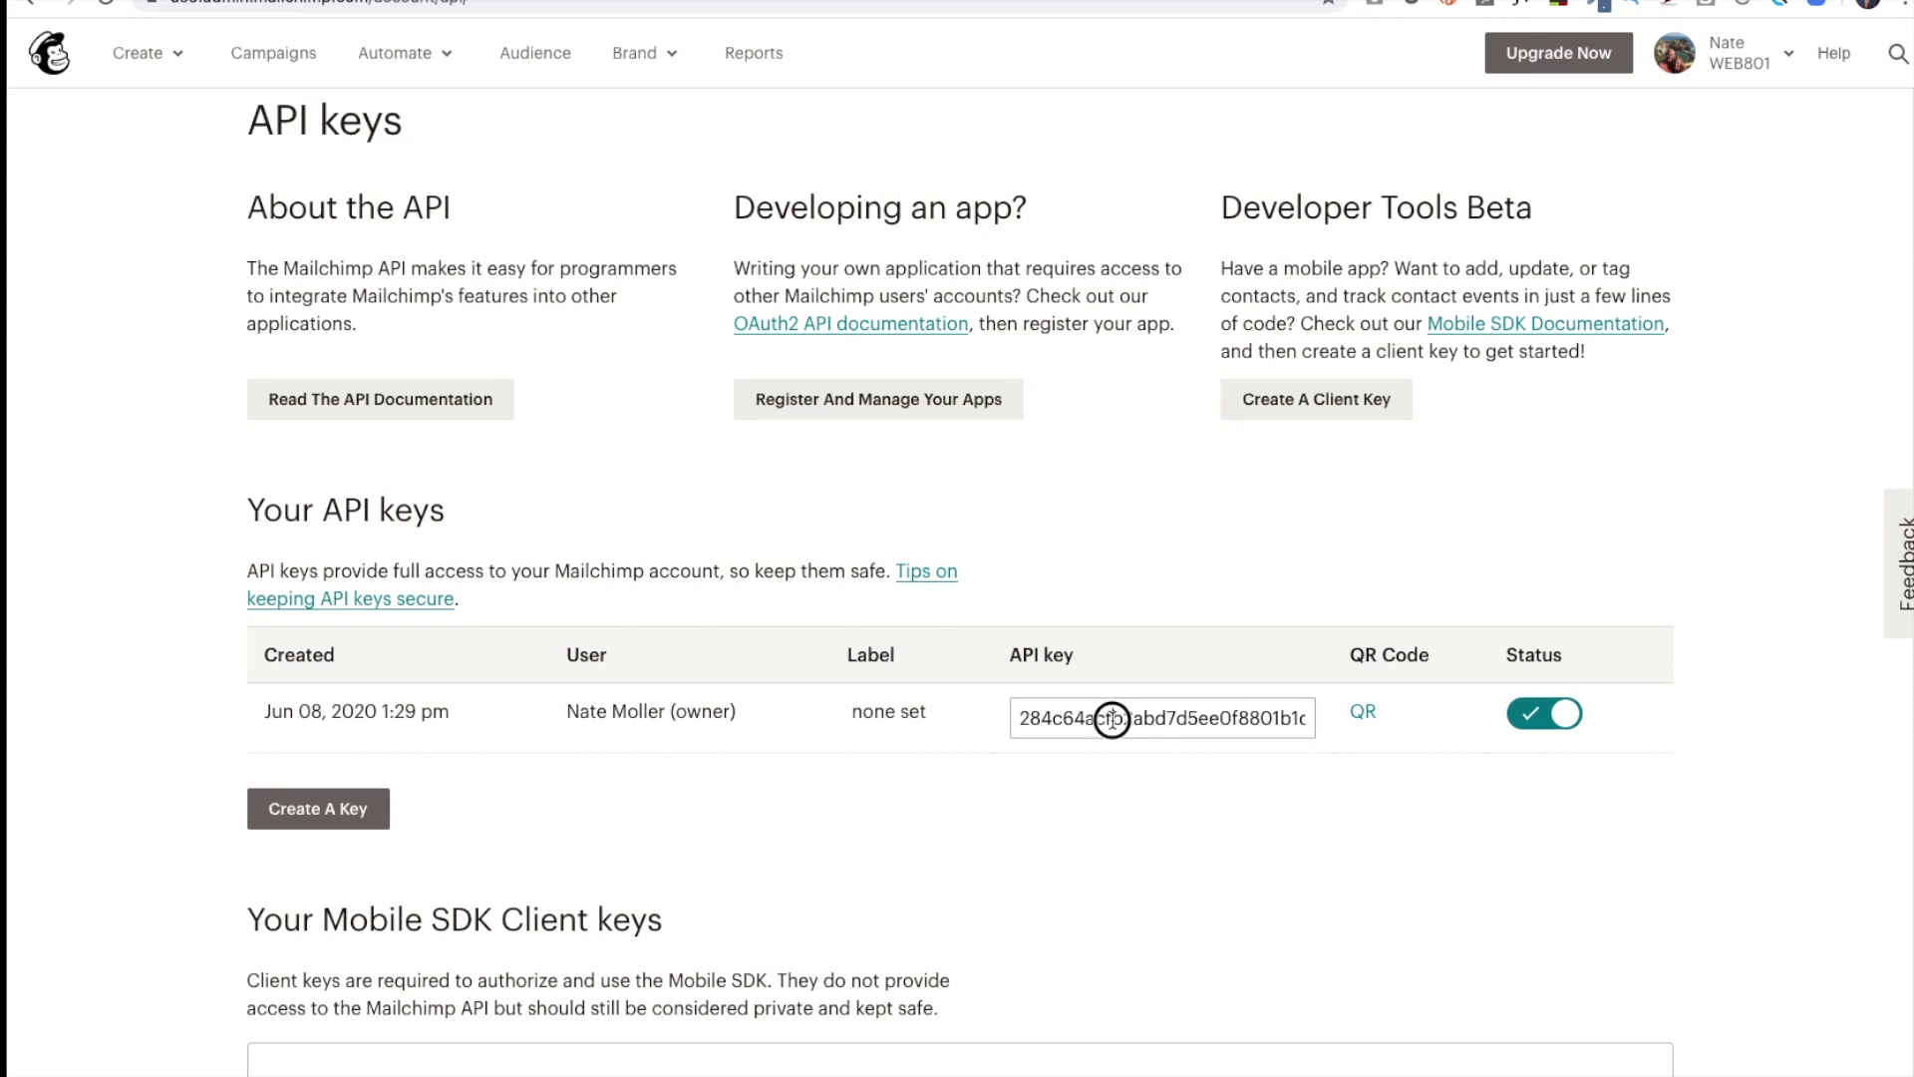
key(ctrl+Tab)
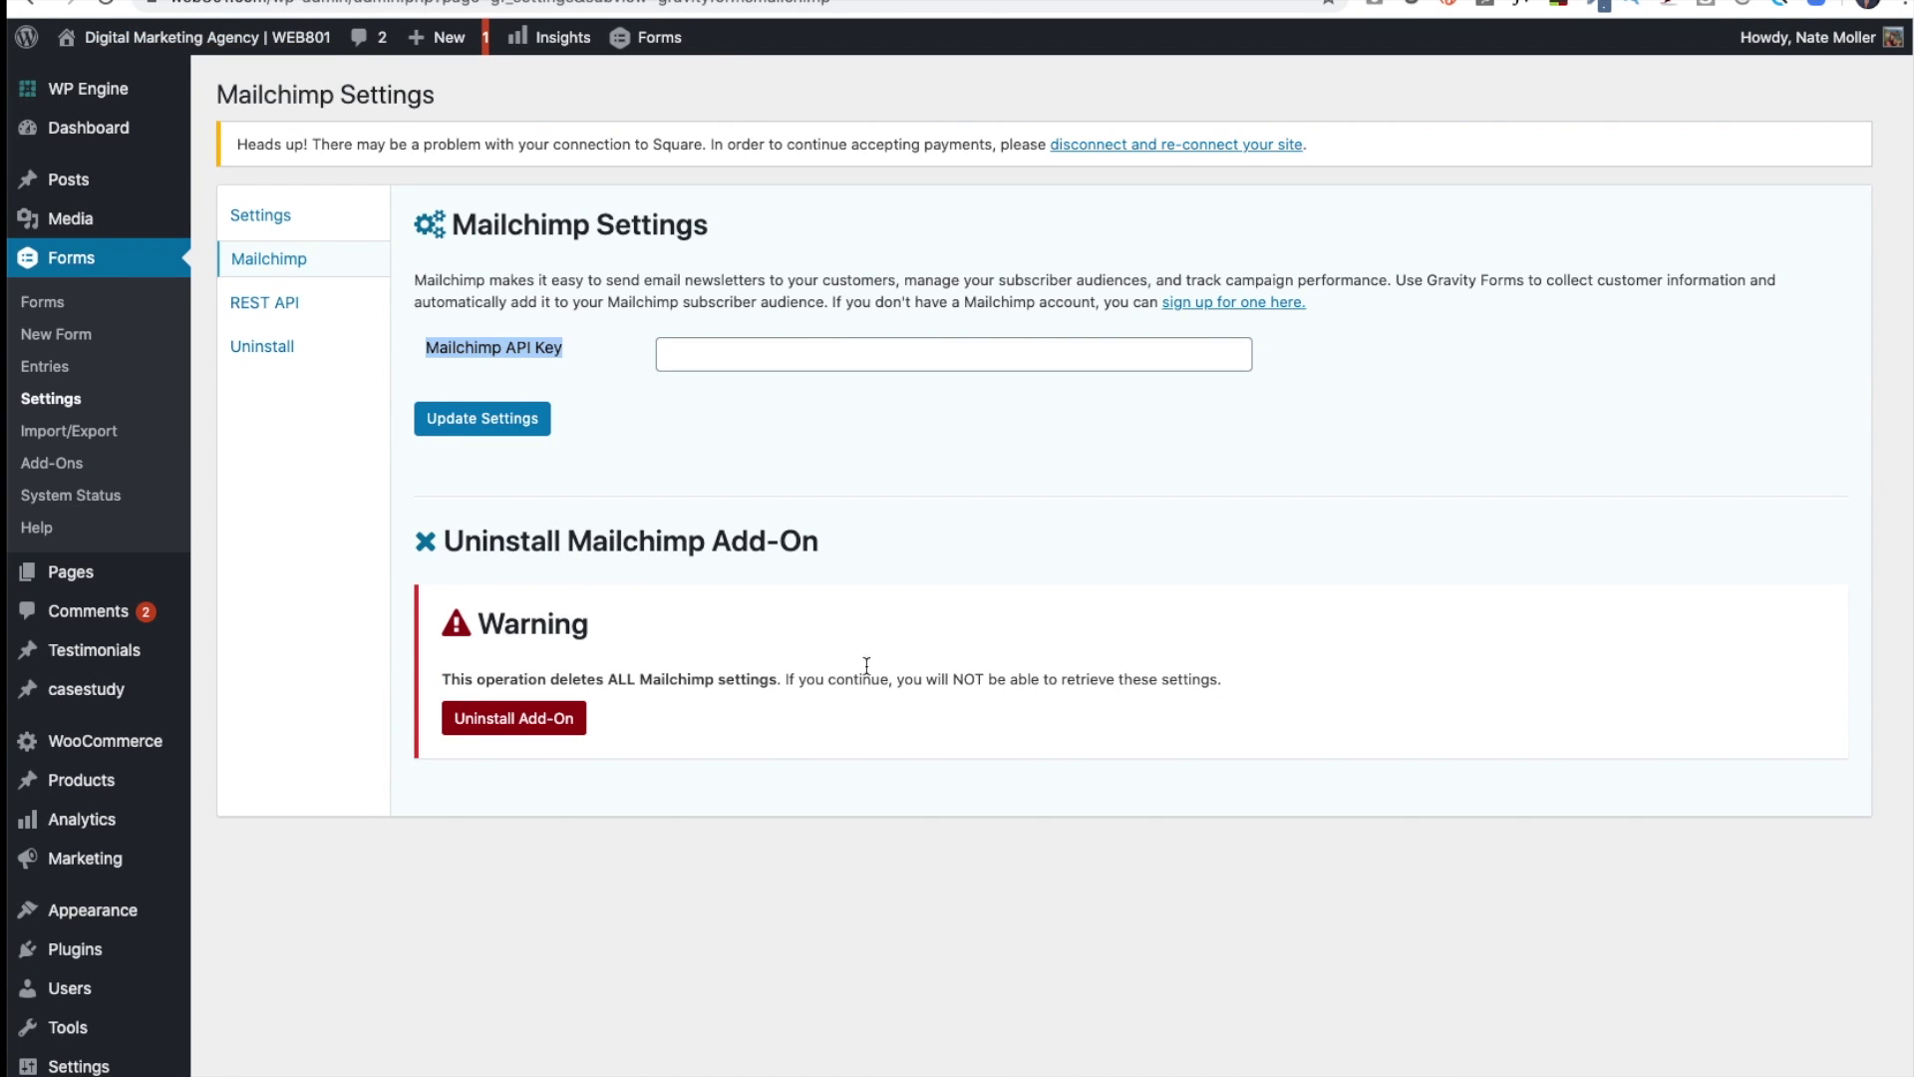
Paste the Mailchimp API key into Gravity Forms' Mailchimp settings and save.
click(728, 354)
key(ctrl+v)
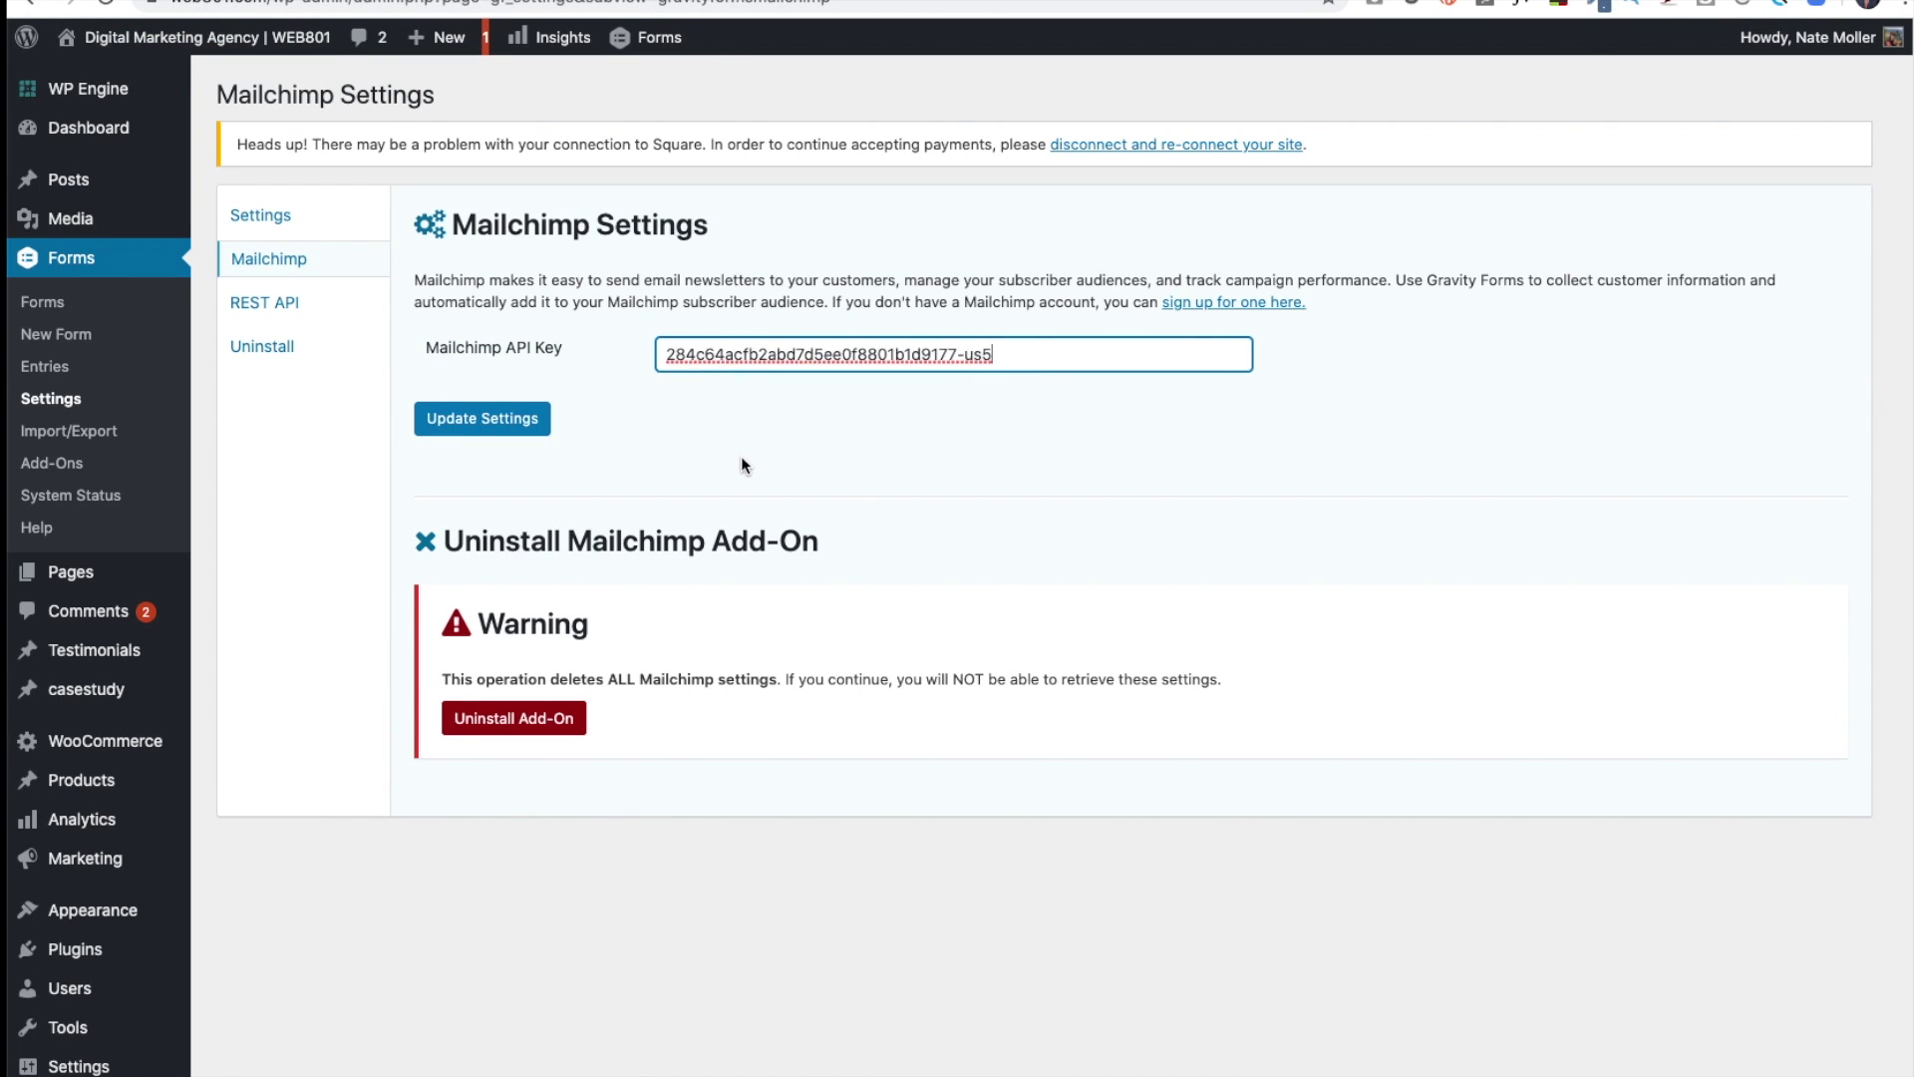
click(482, 419)
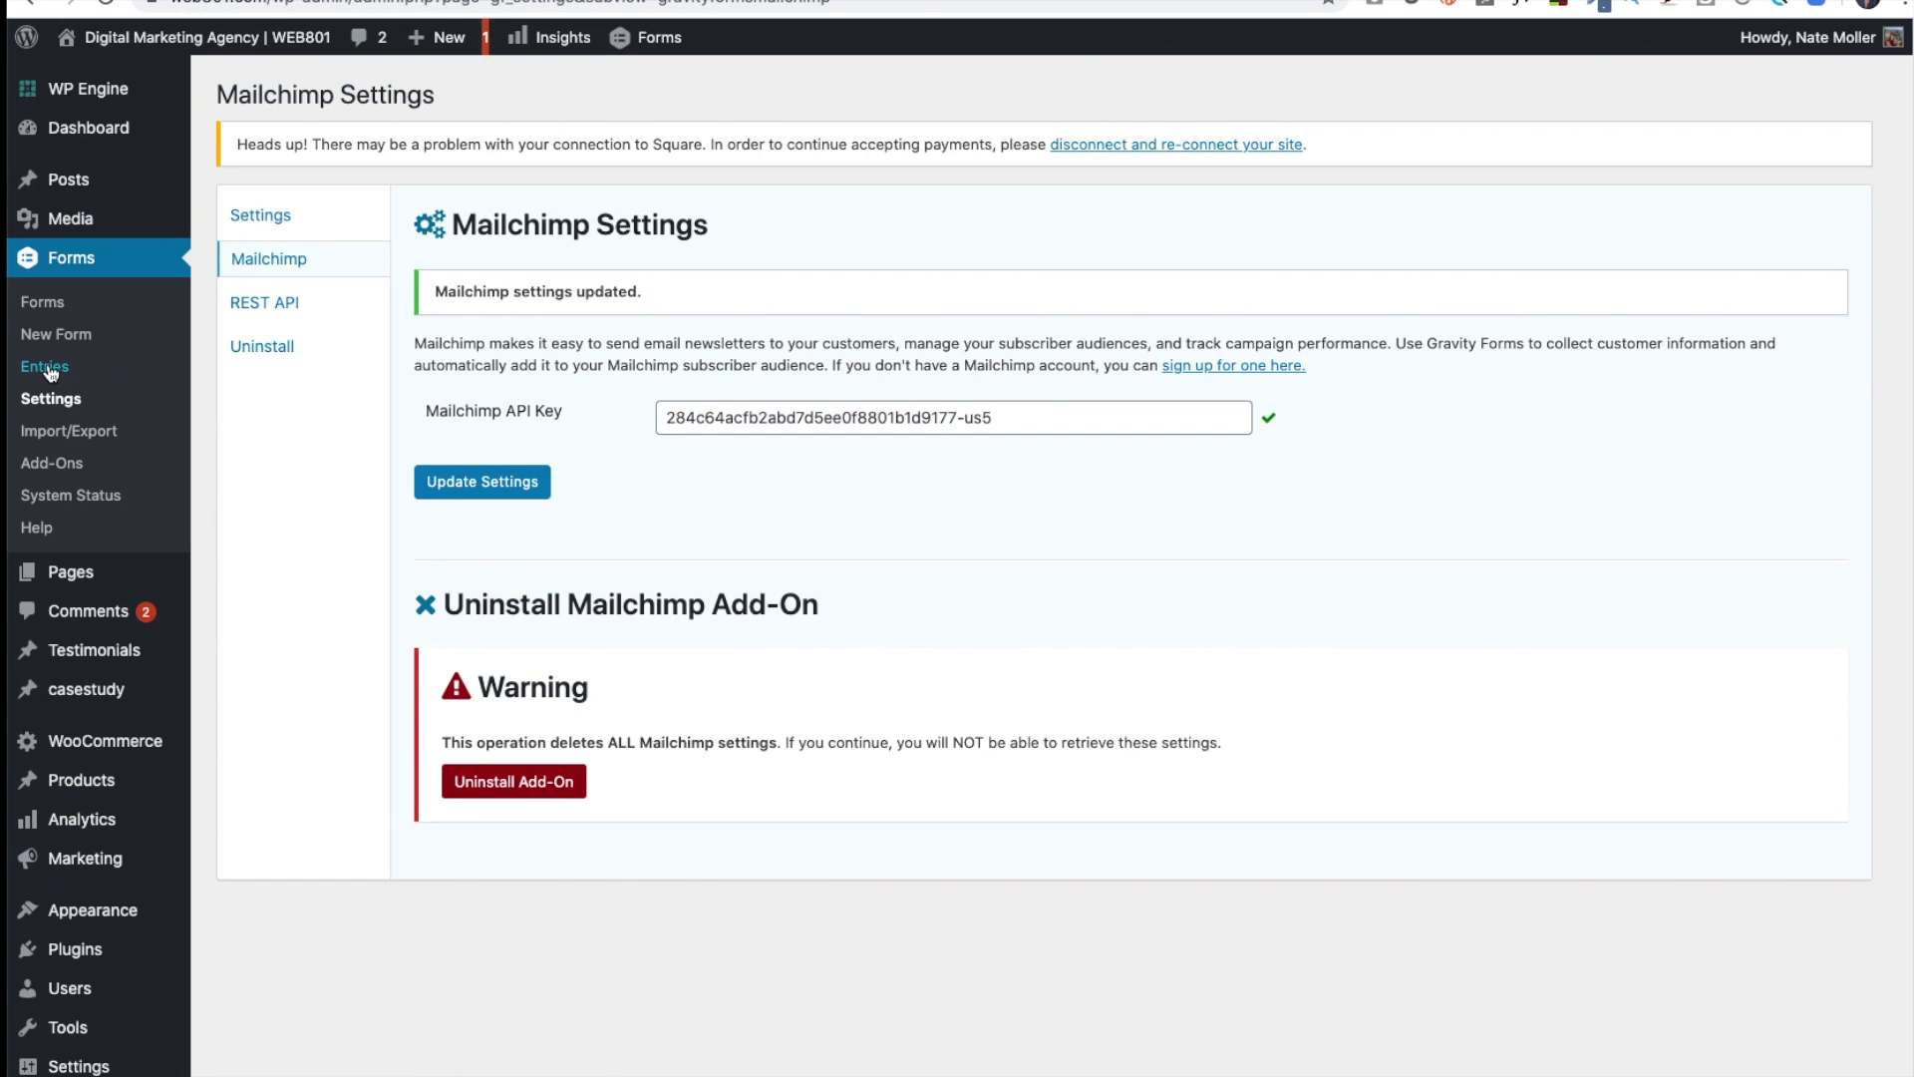
Open the Onboarding form's Mailchimp feeds from the active forms and start a new feed.
click(44, 305)
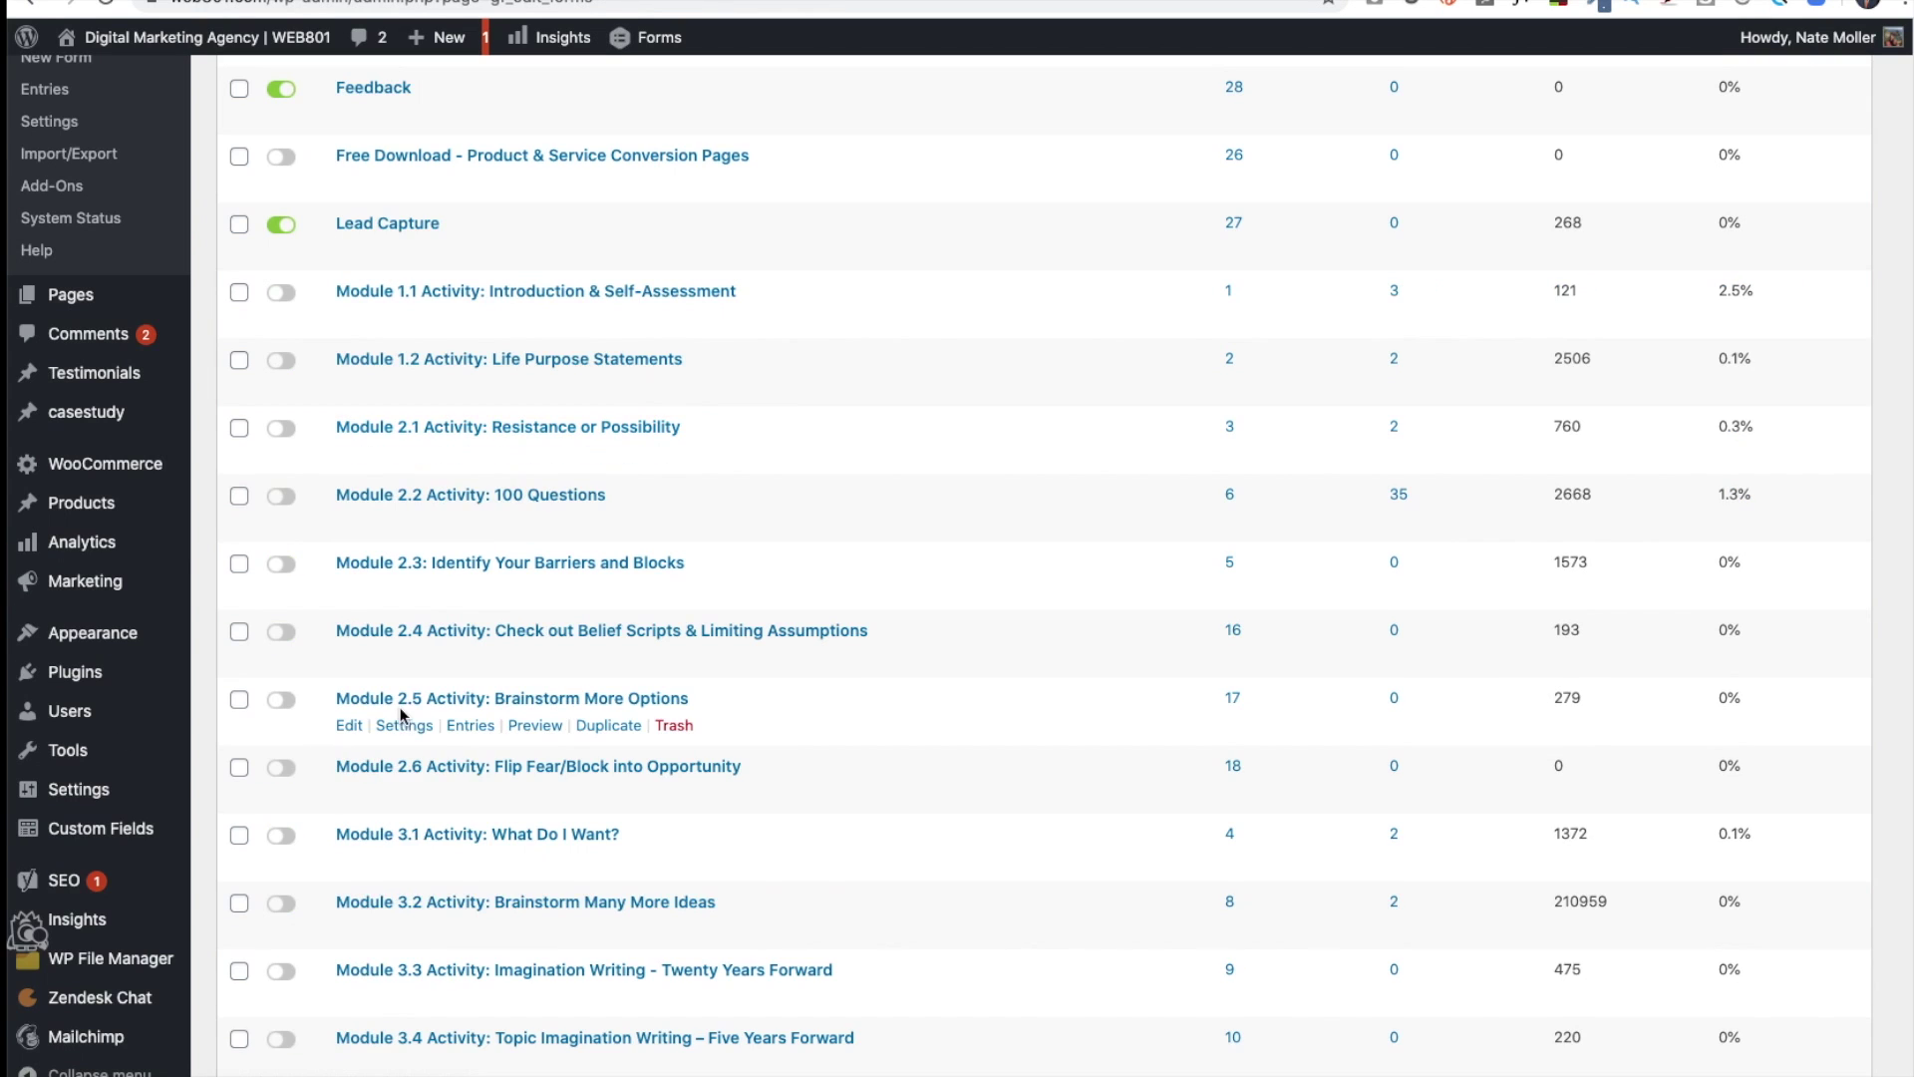
scroll(399, 708, down, 2)
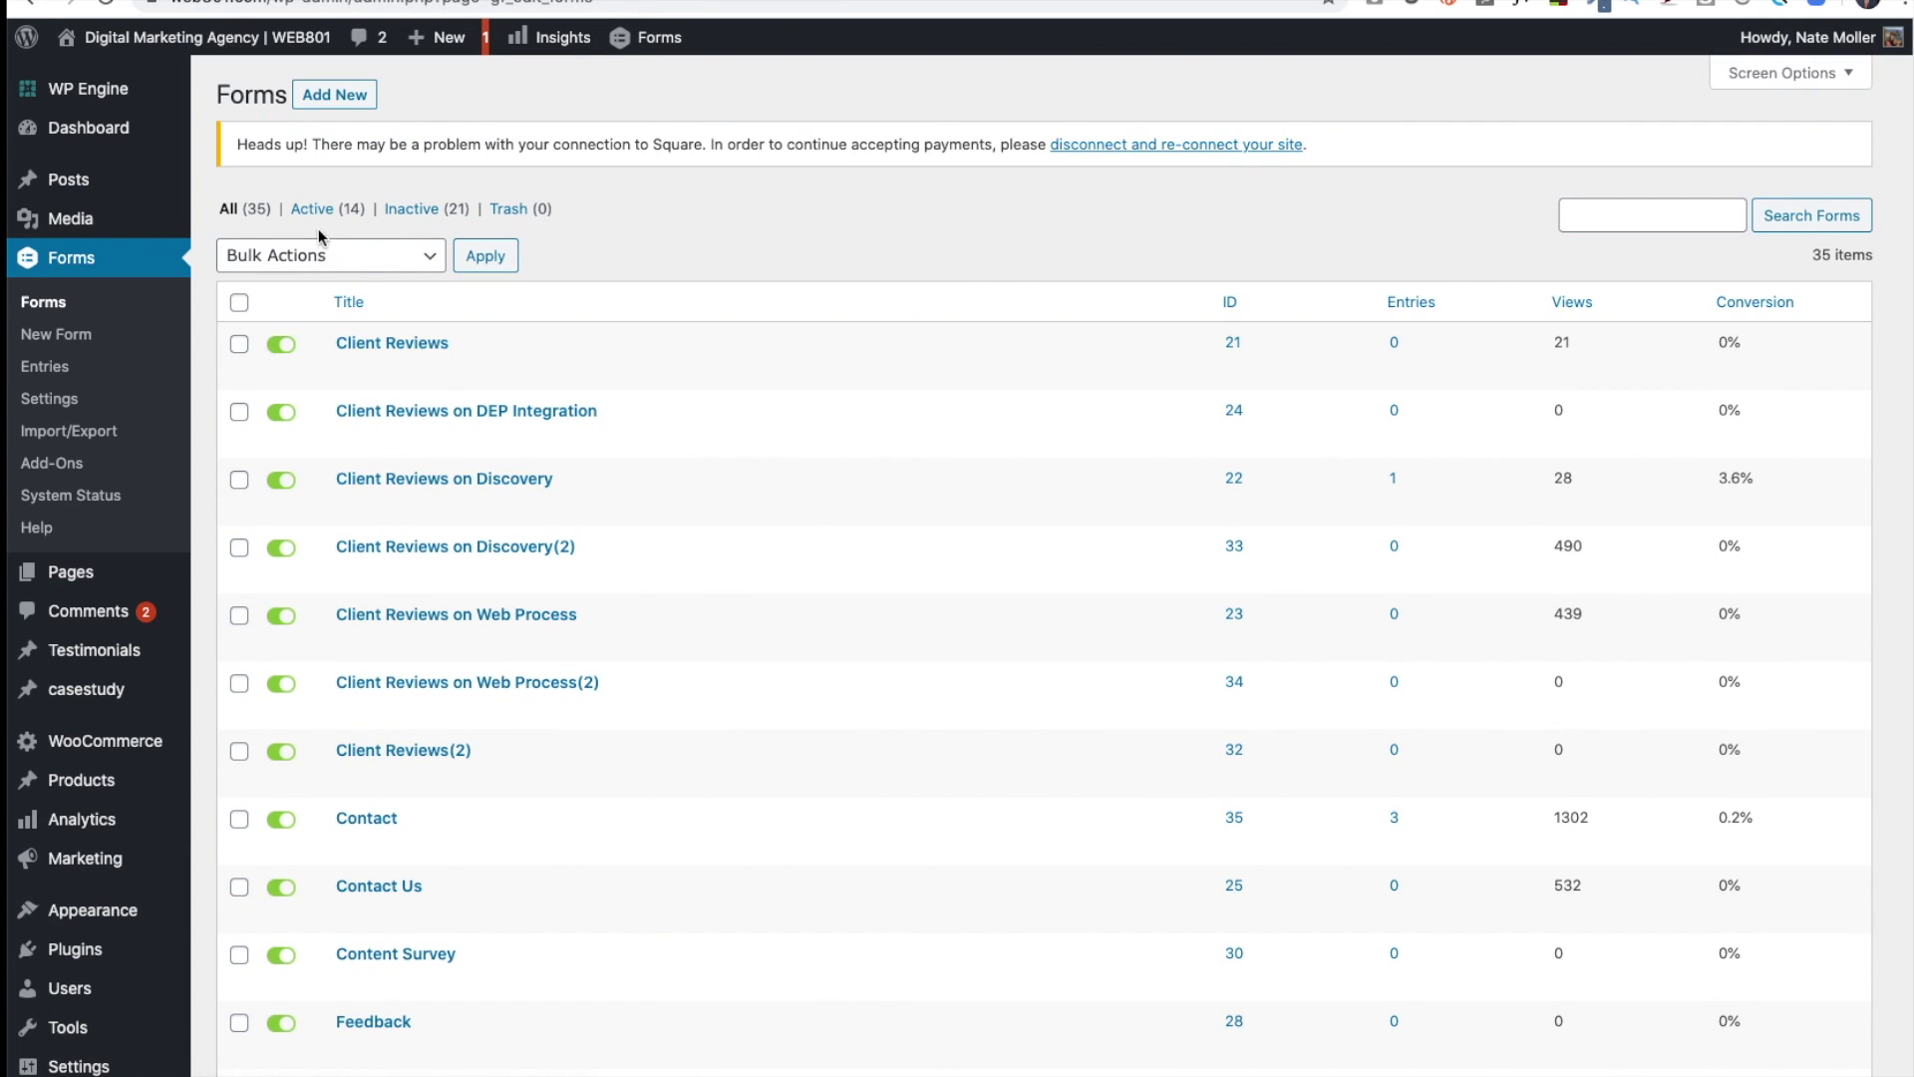
click(317, 210)
scroll(405, 860, down, 3)
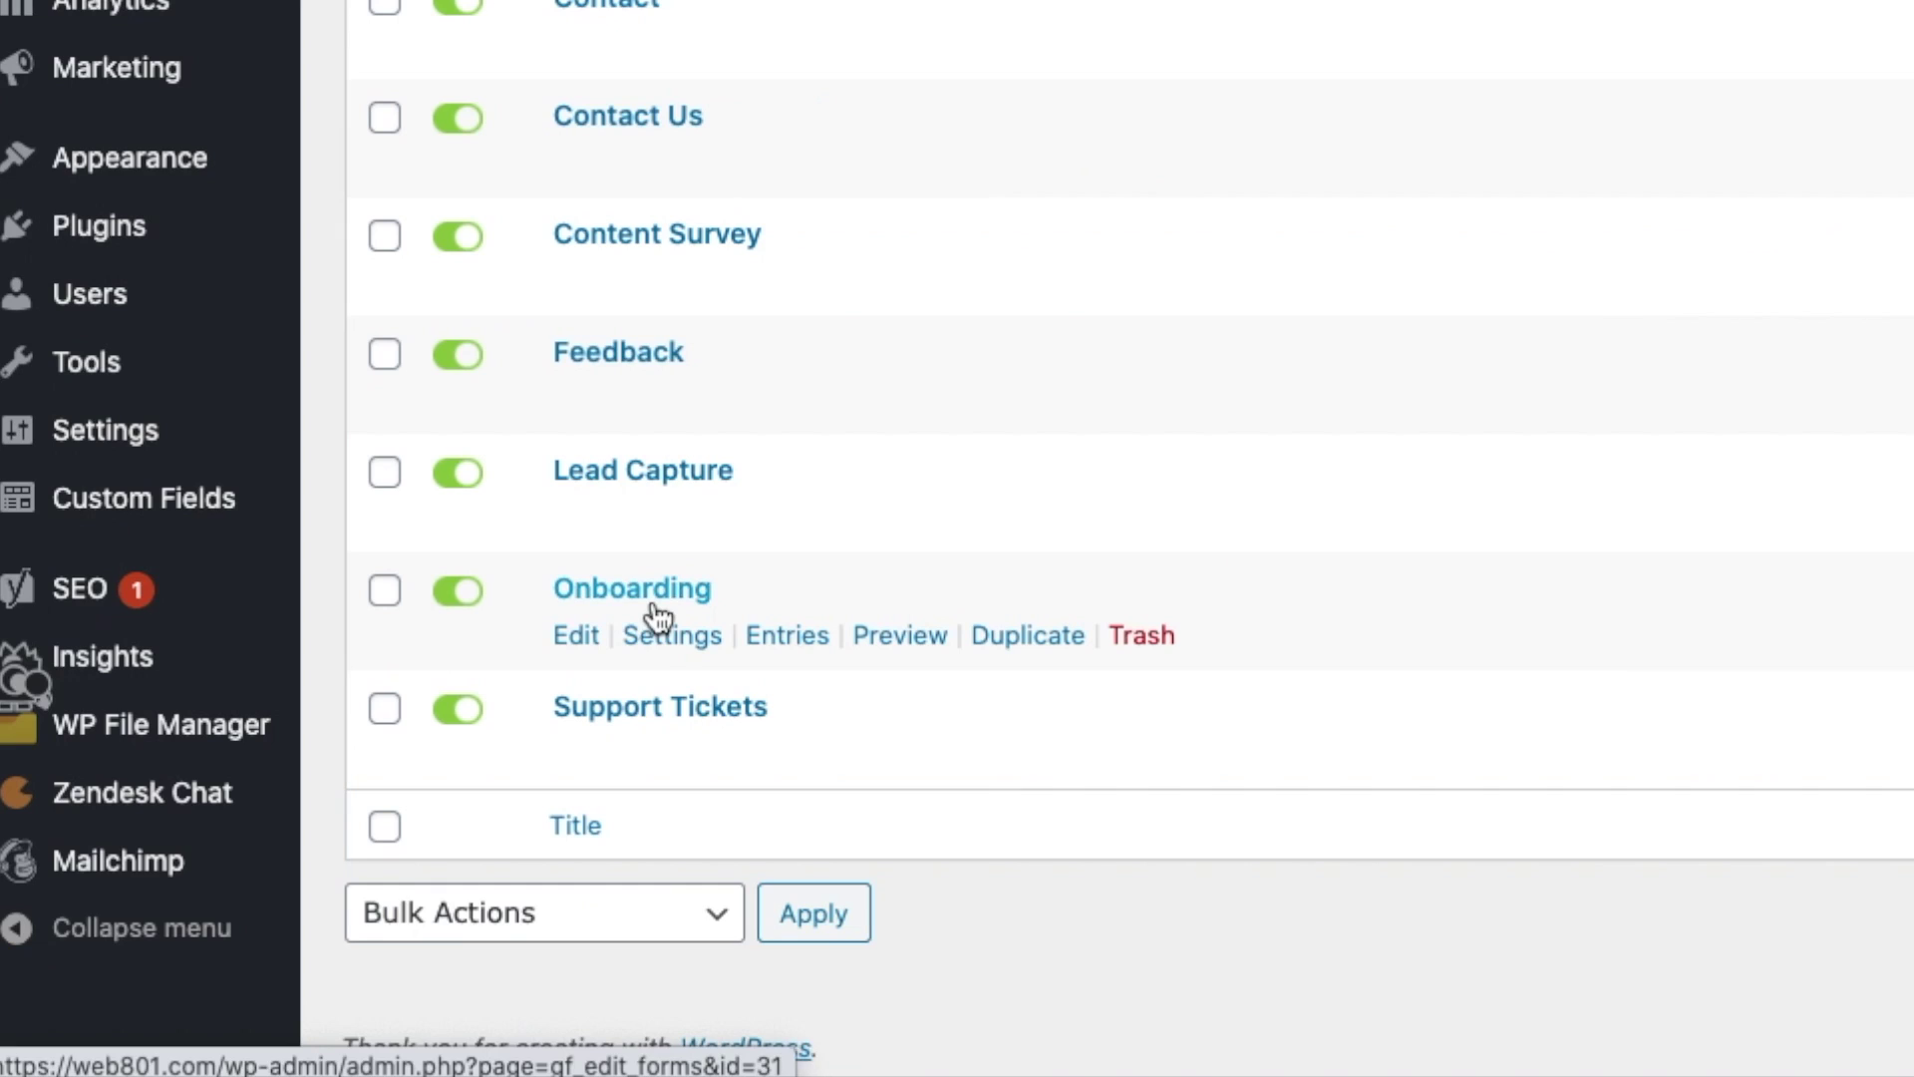
mouse_move(405, 830)
click(715, 935)
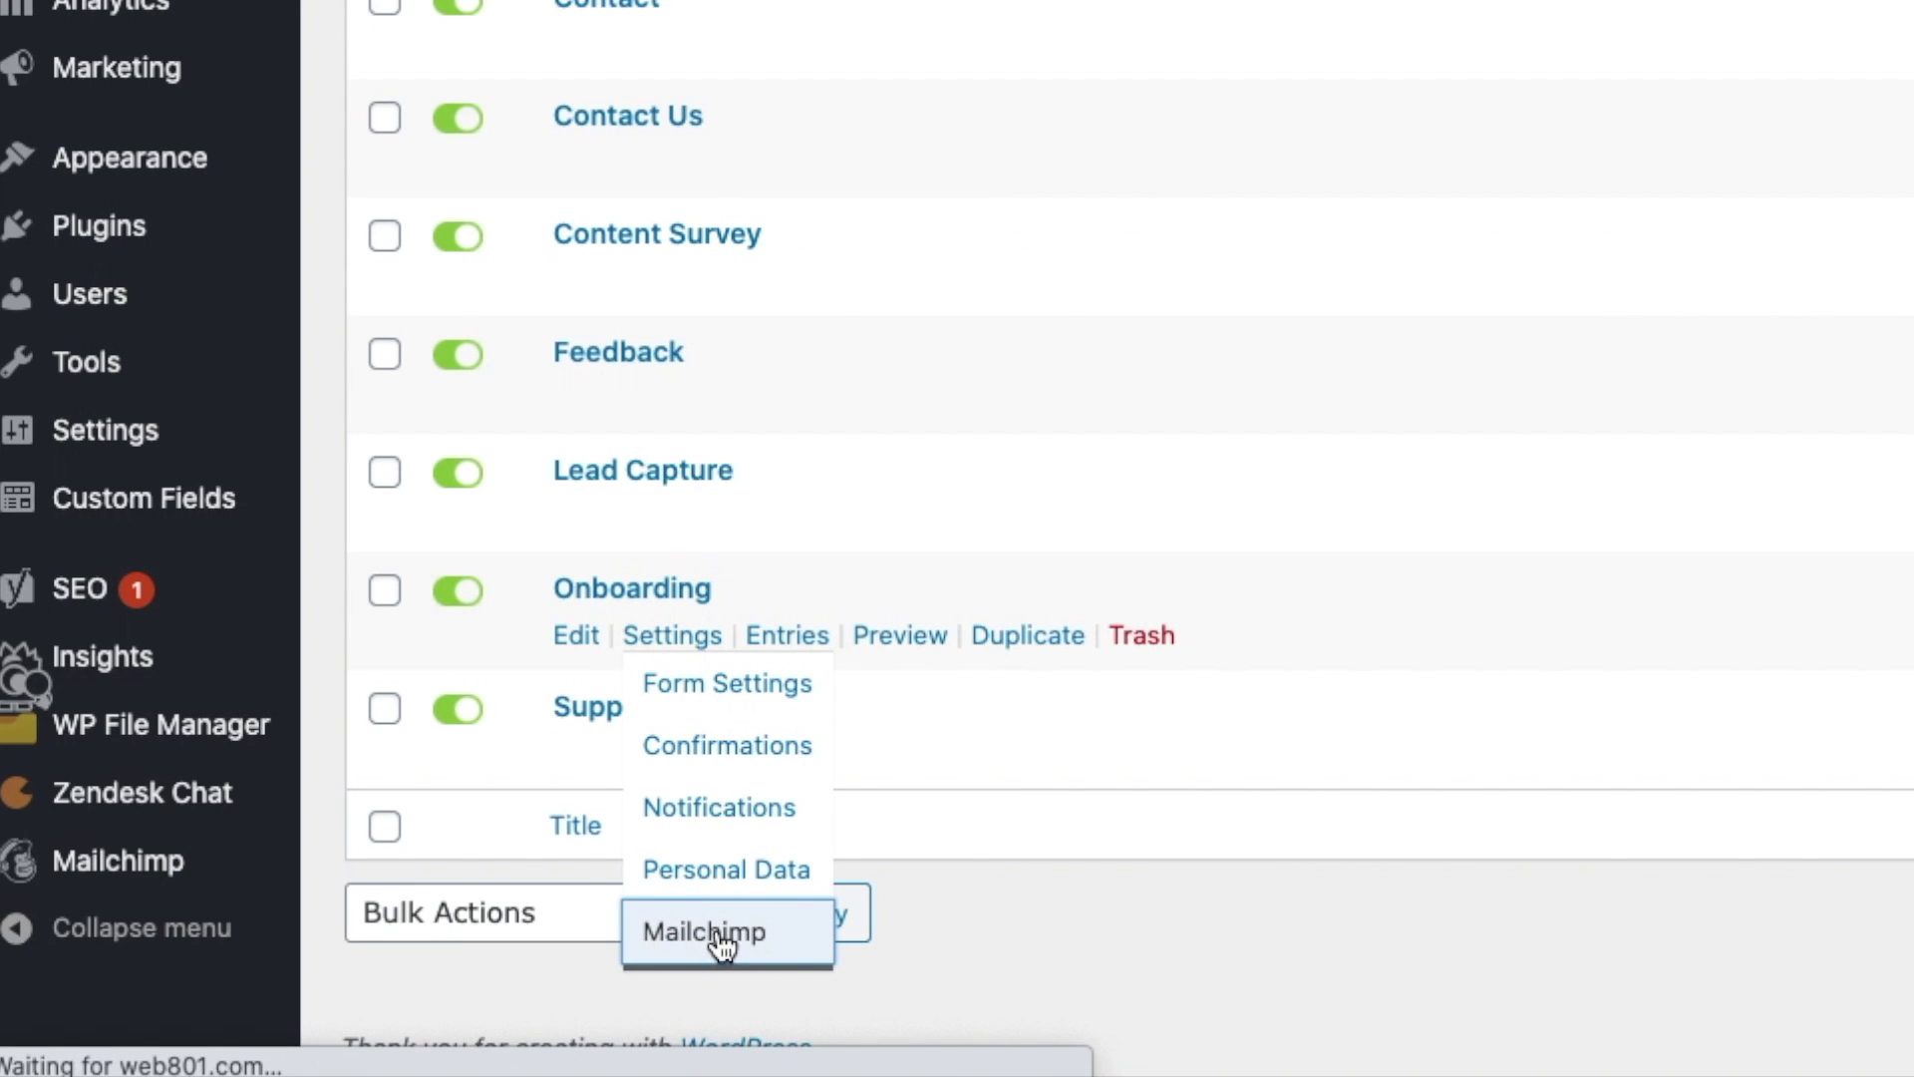
click(1009, 480)
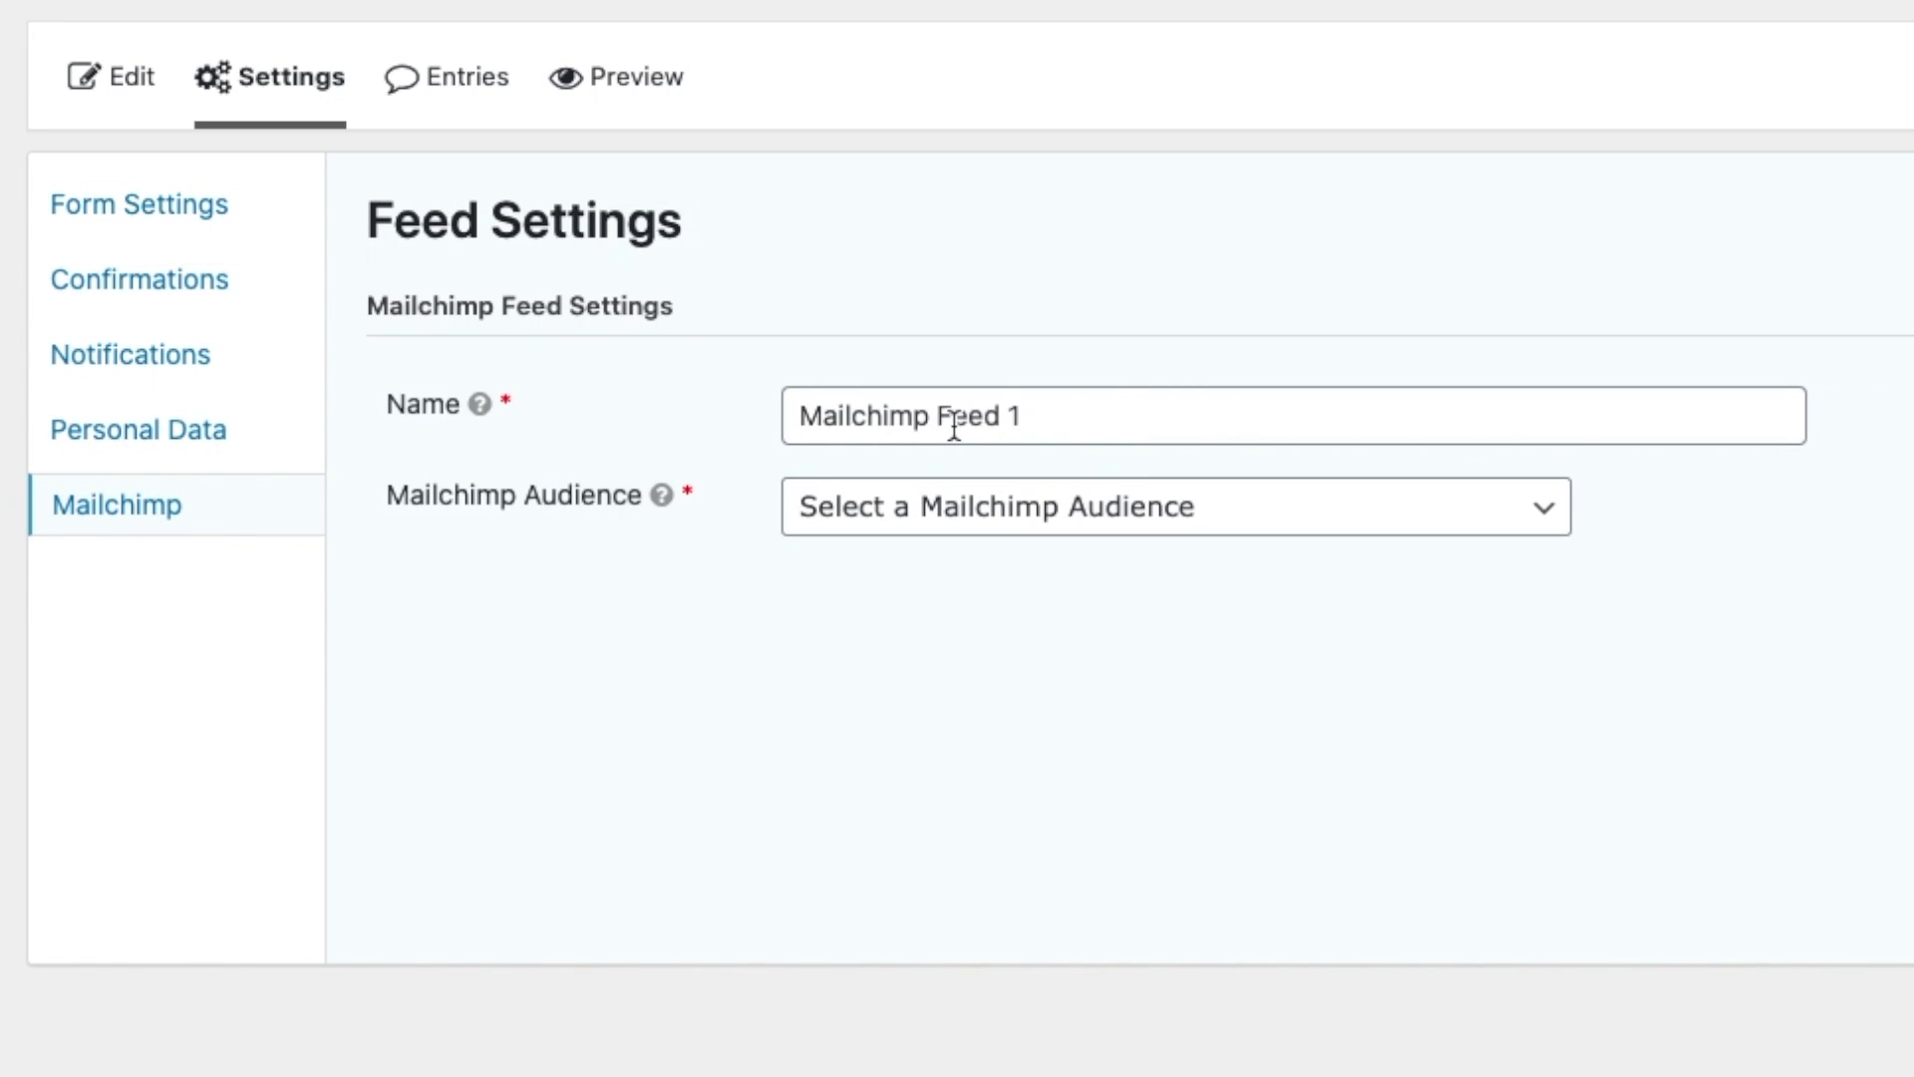
Name the feed 'Discovery' and choose the WEB801 audience.
drag(1089, 416, 792, 417)
text(Discovery O)
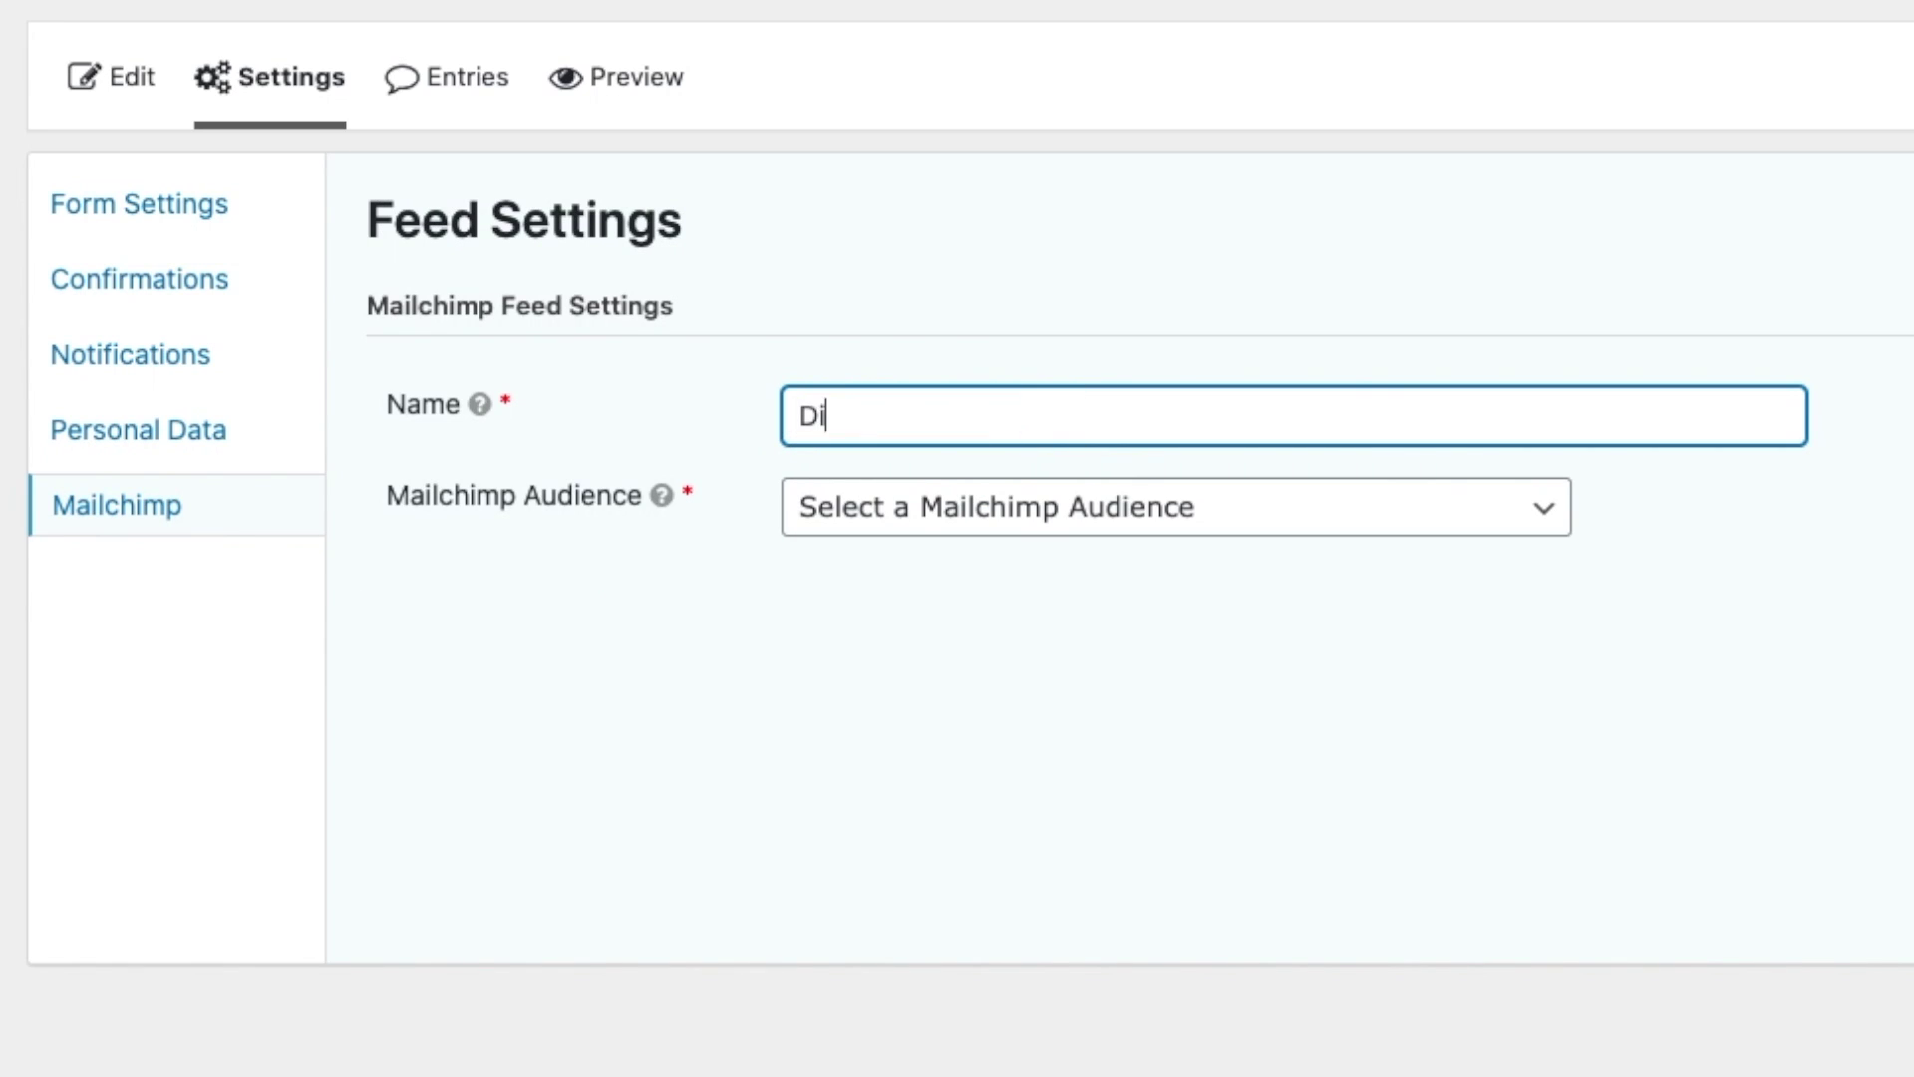
key(BackSpace)
key(BackSpace)
click(1163, 511)
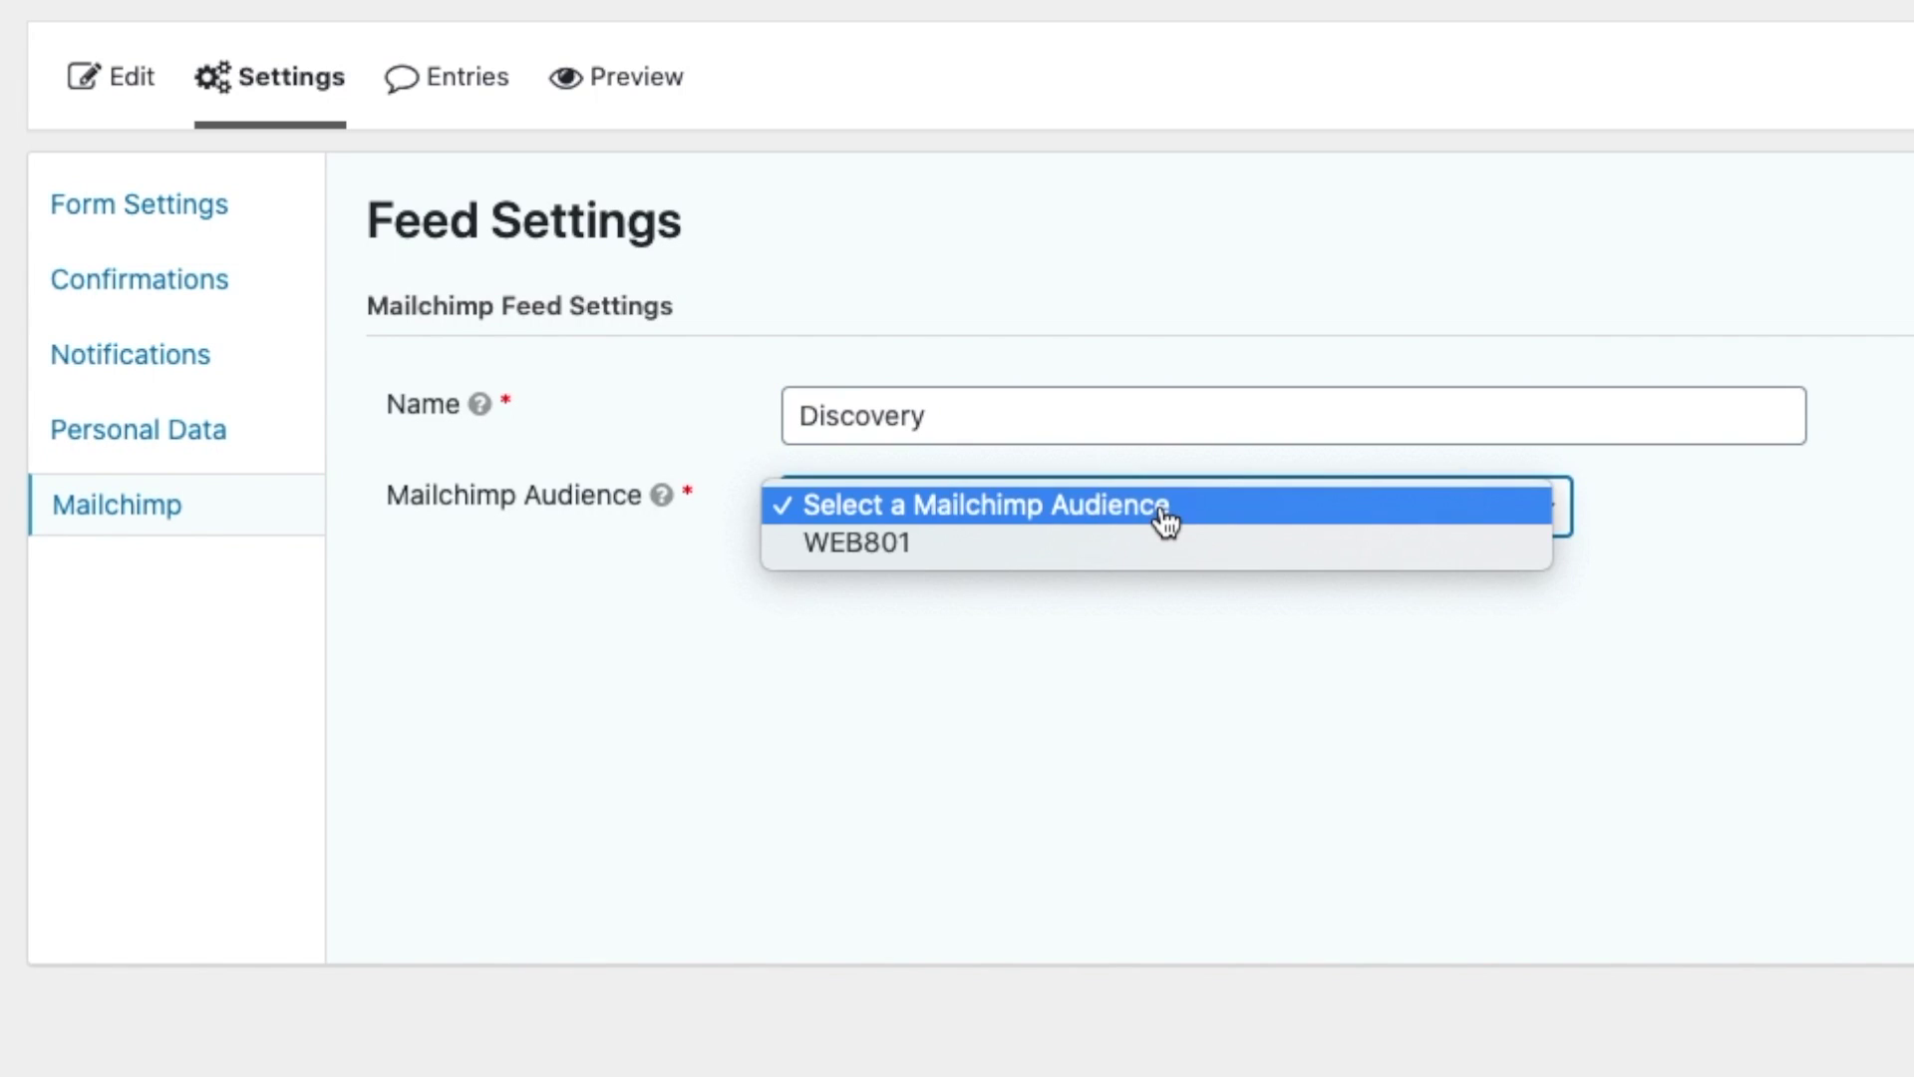
click(946, 544)
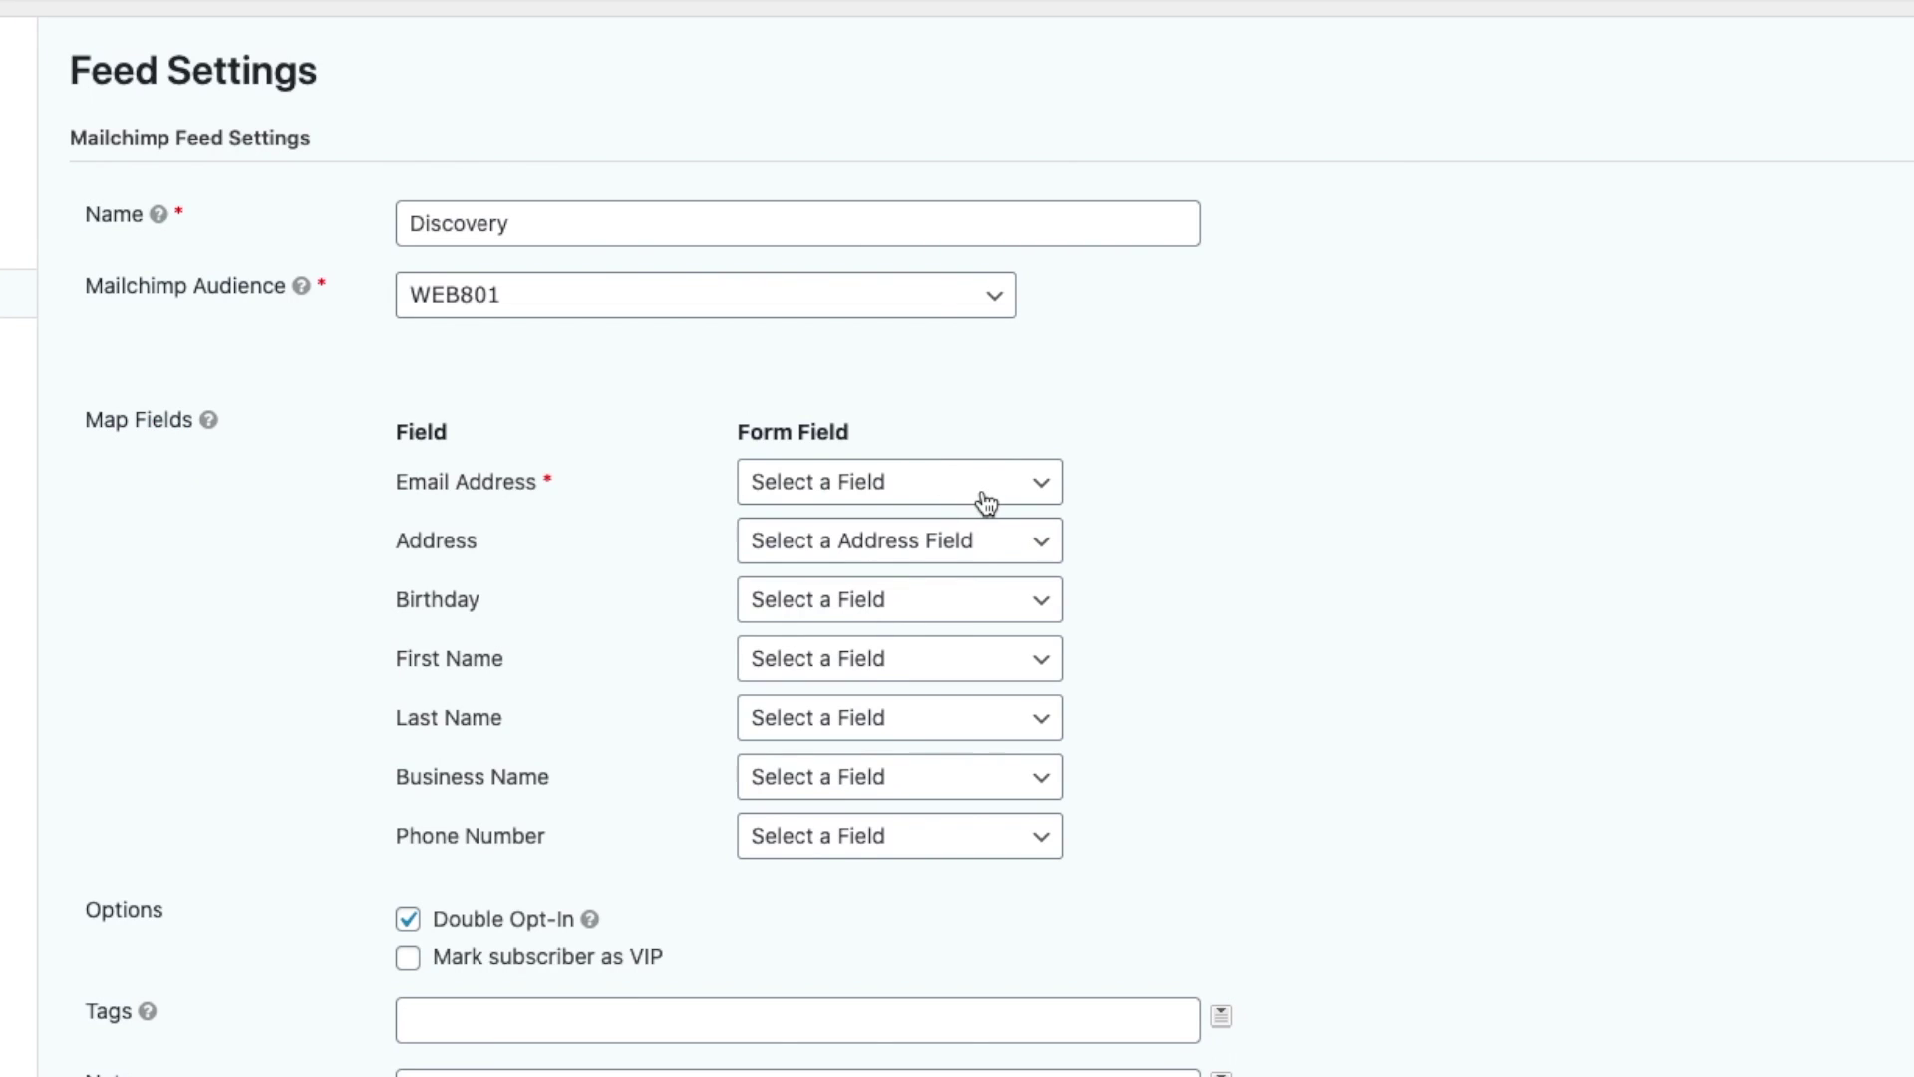
Map Email to Main Email, Address to Company Address (Full), First Name to Main Contact Name (First).
click(987, 502)
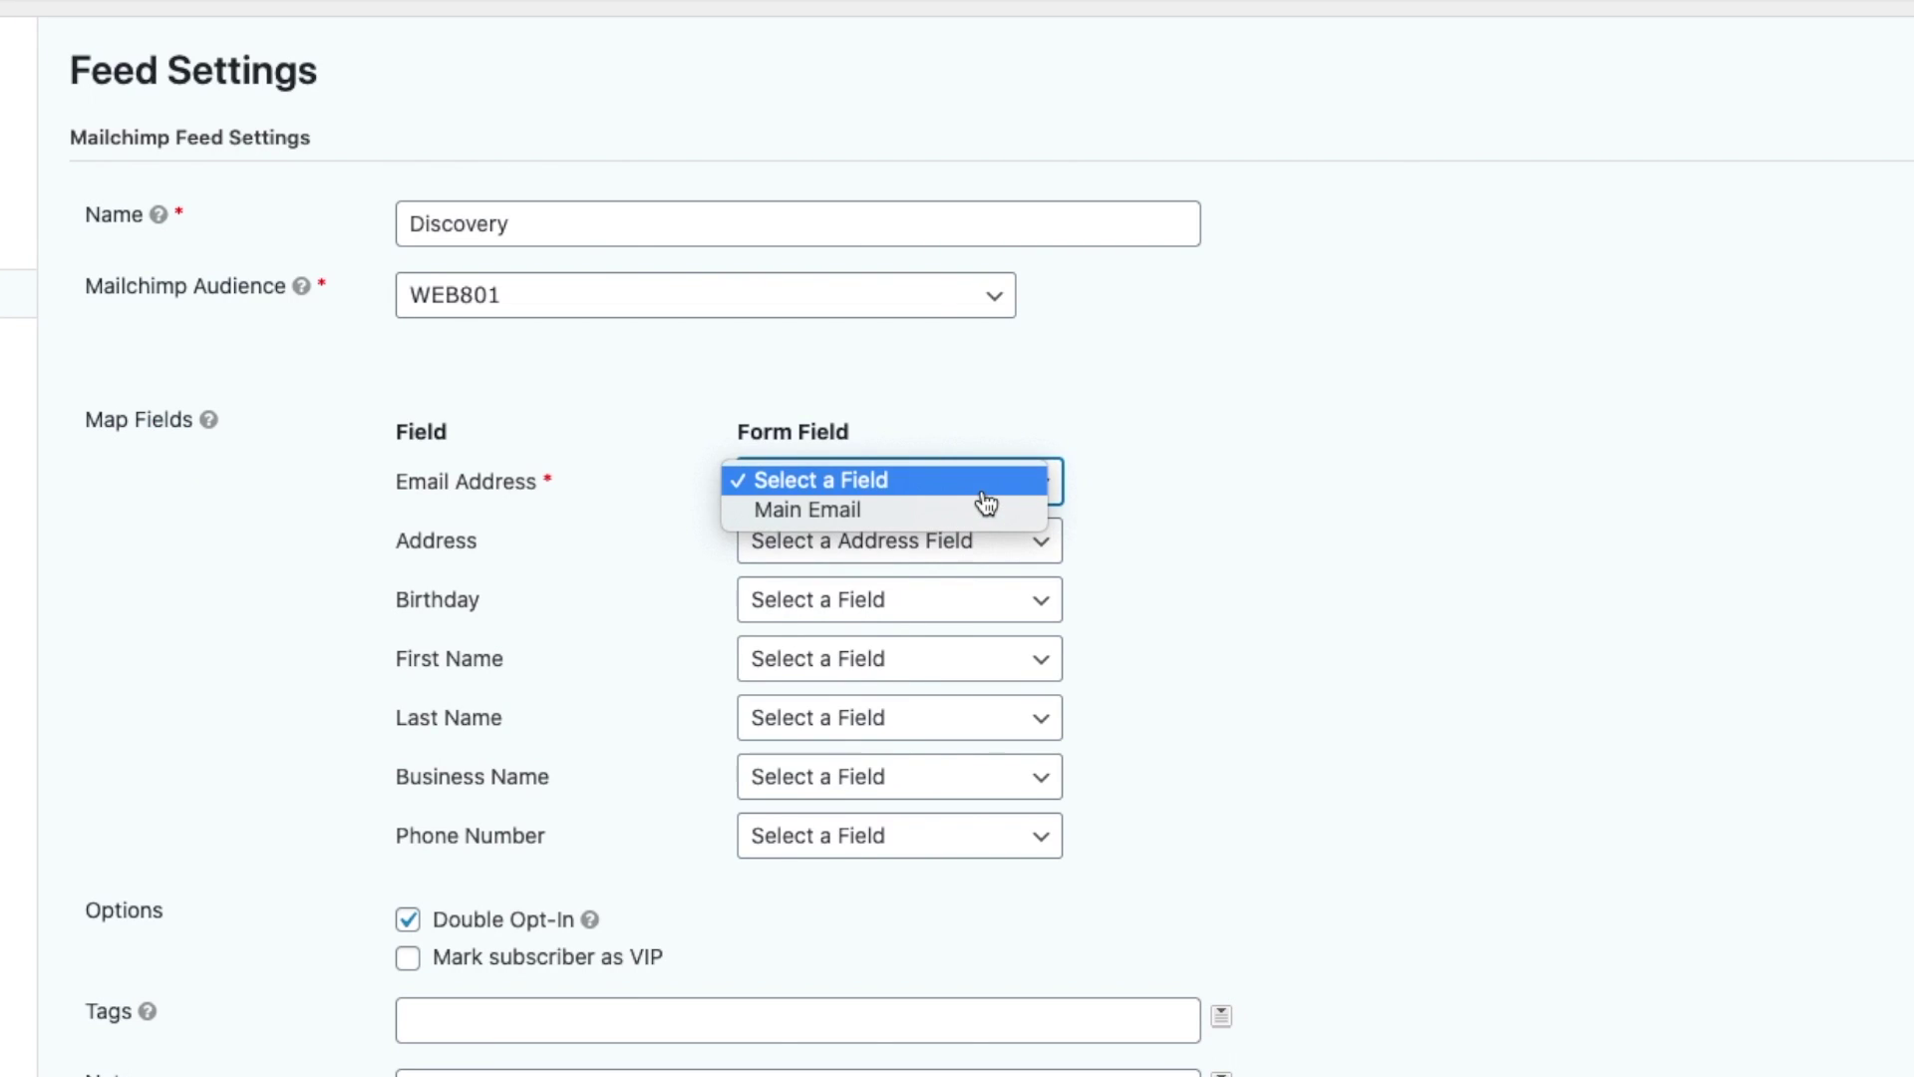
click(901, 512)
click(1022, 544)
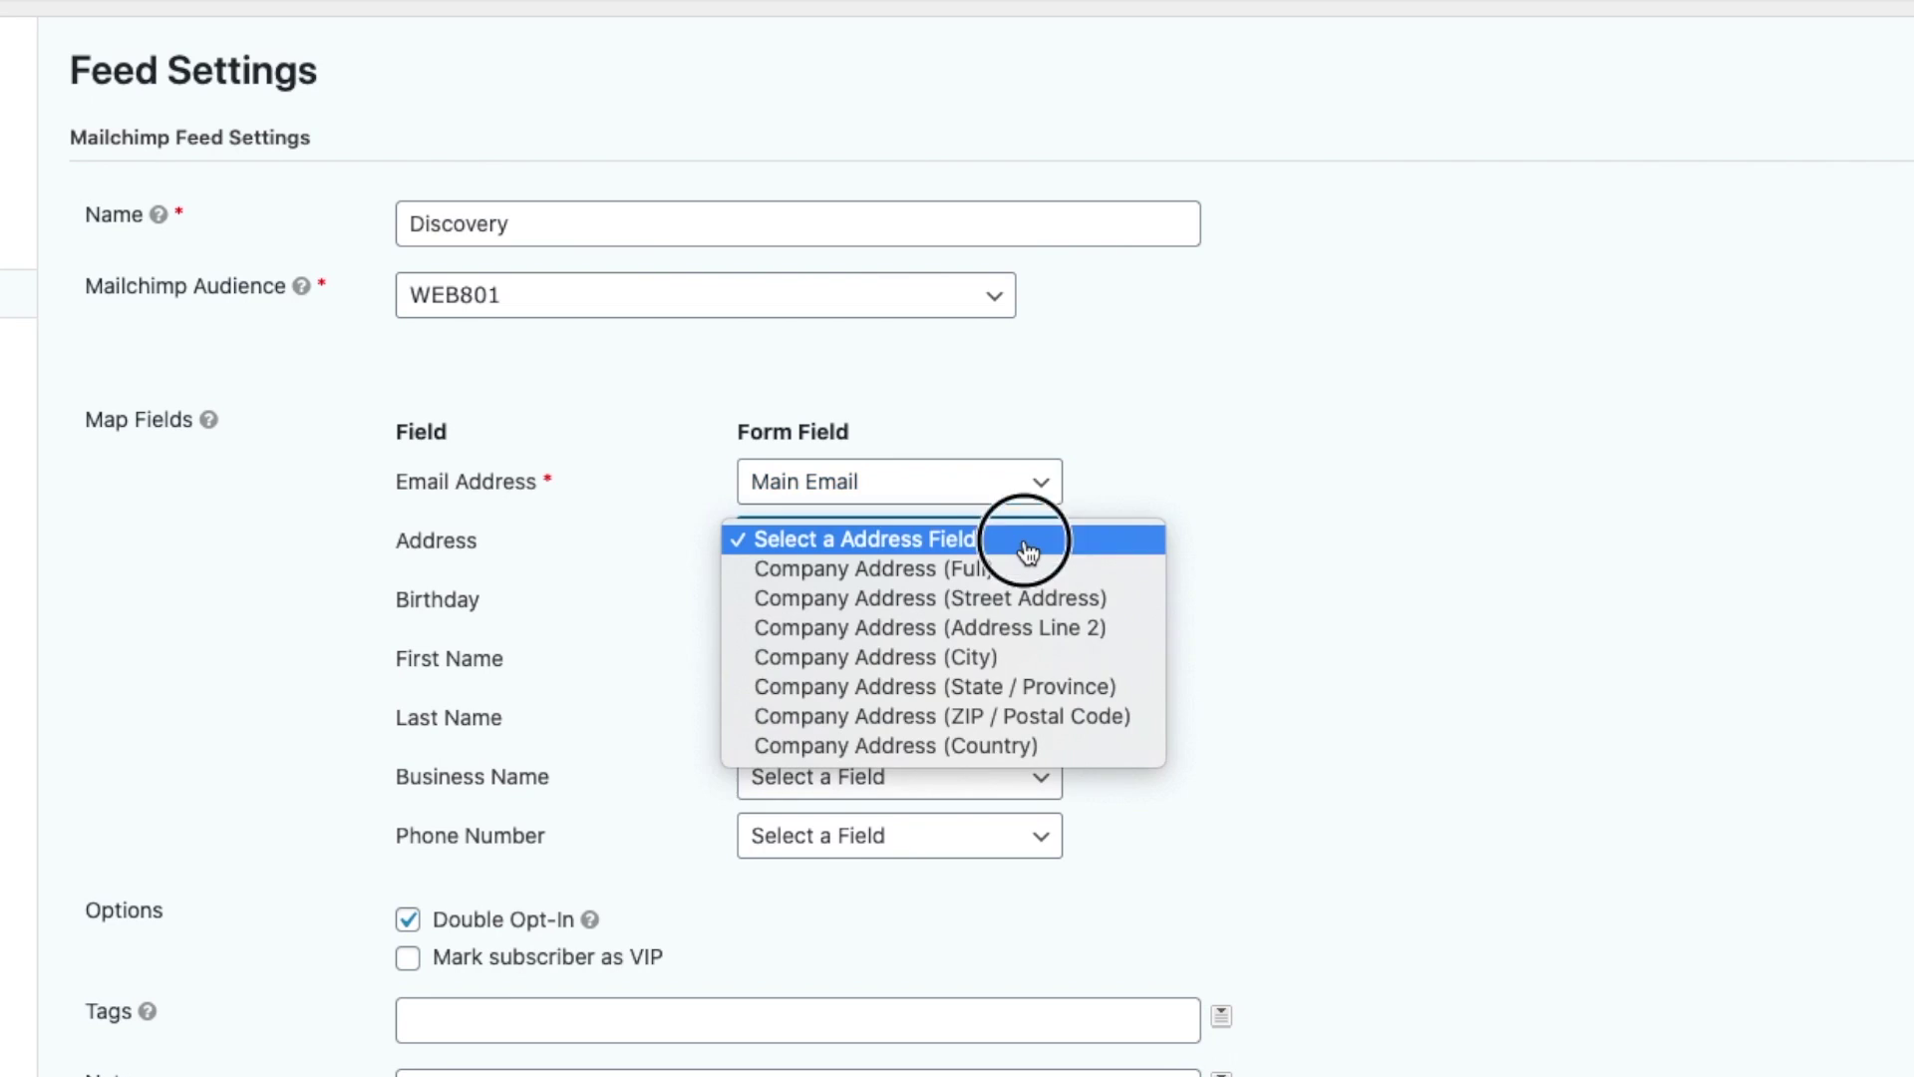
click(968, 578)
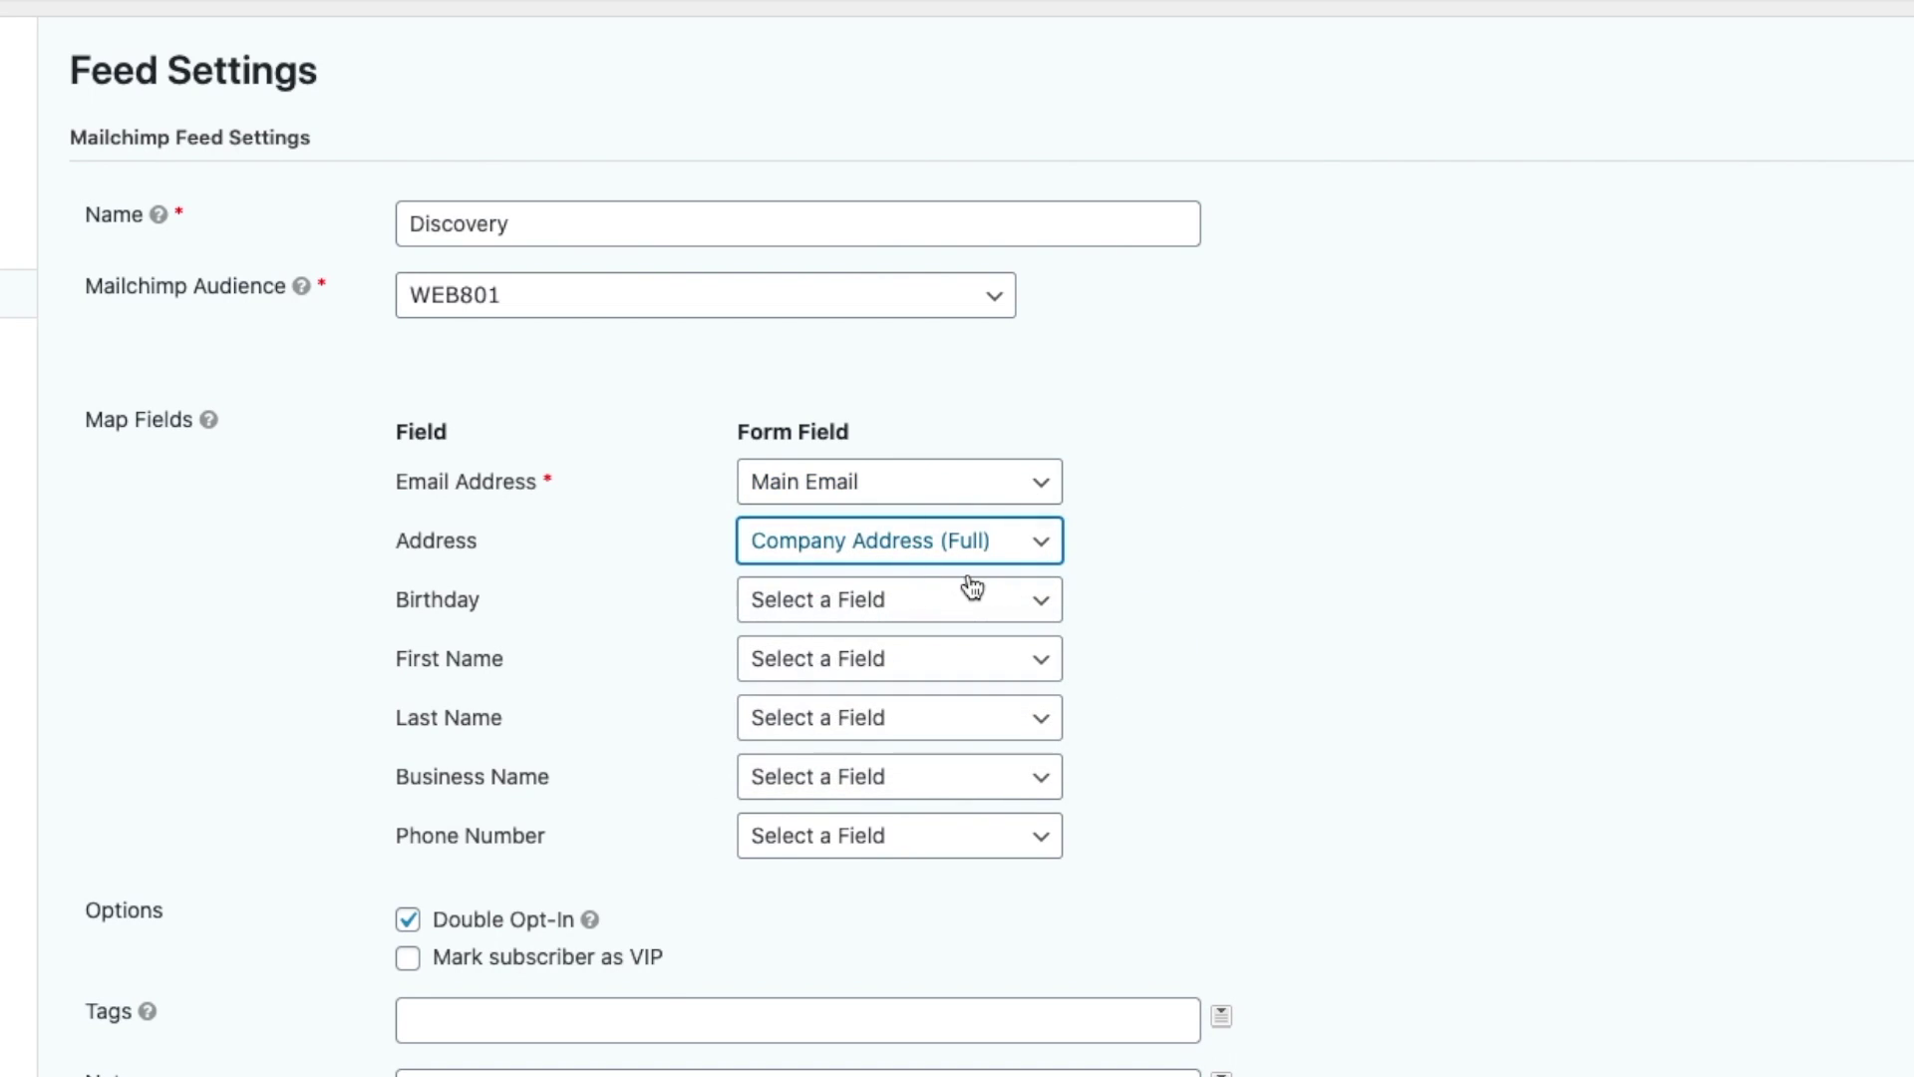
click(853, 663)
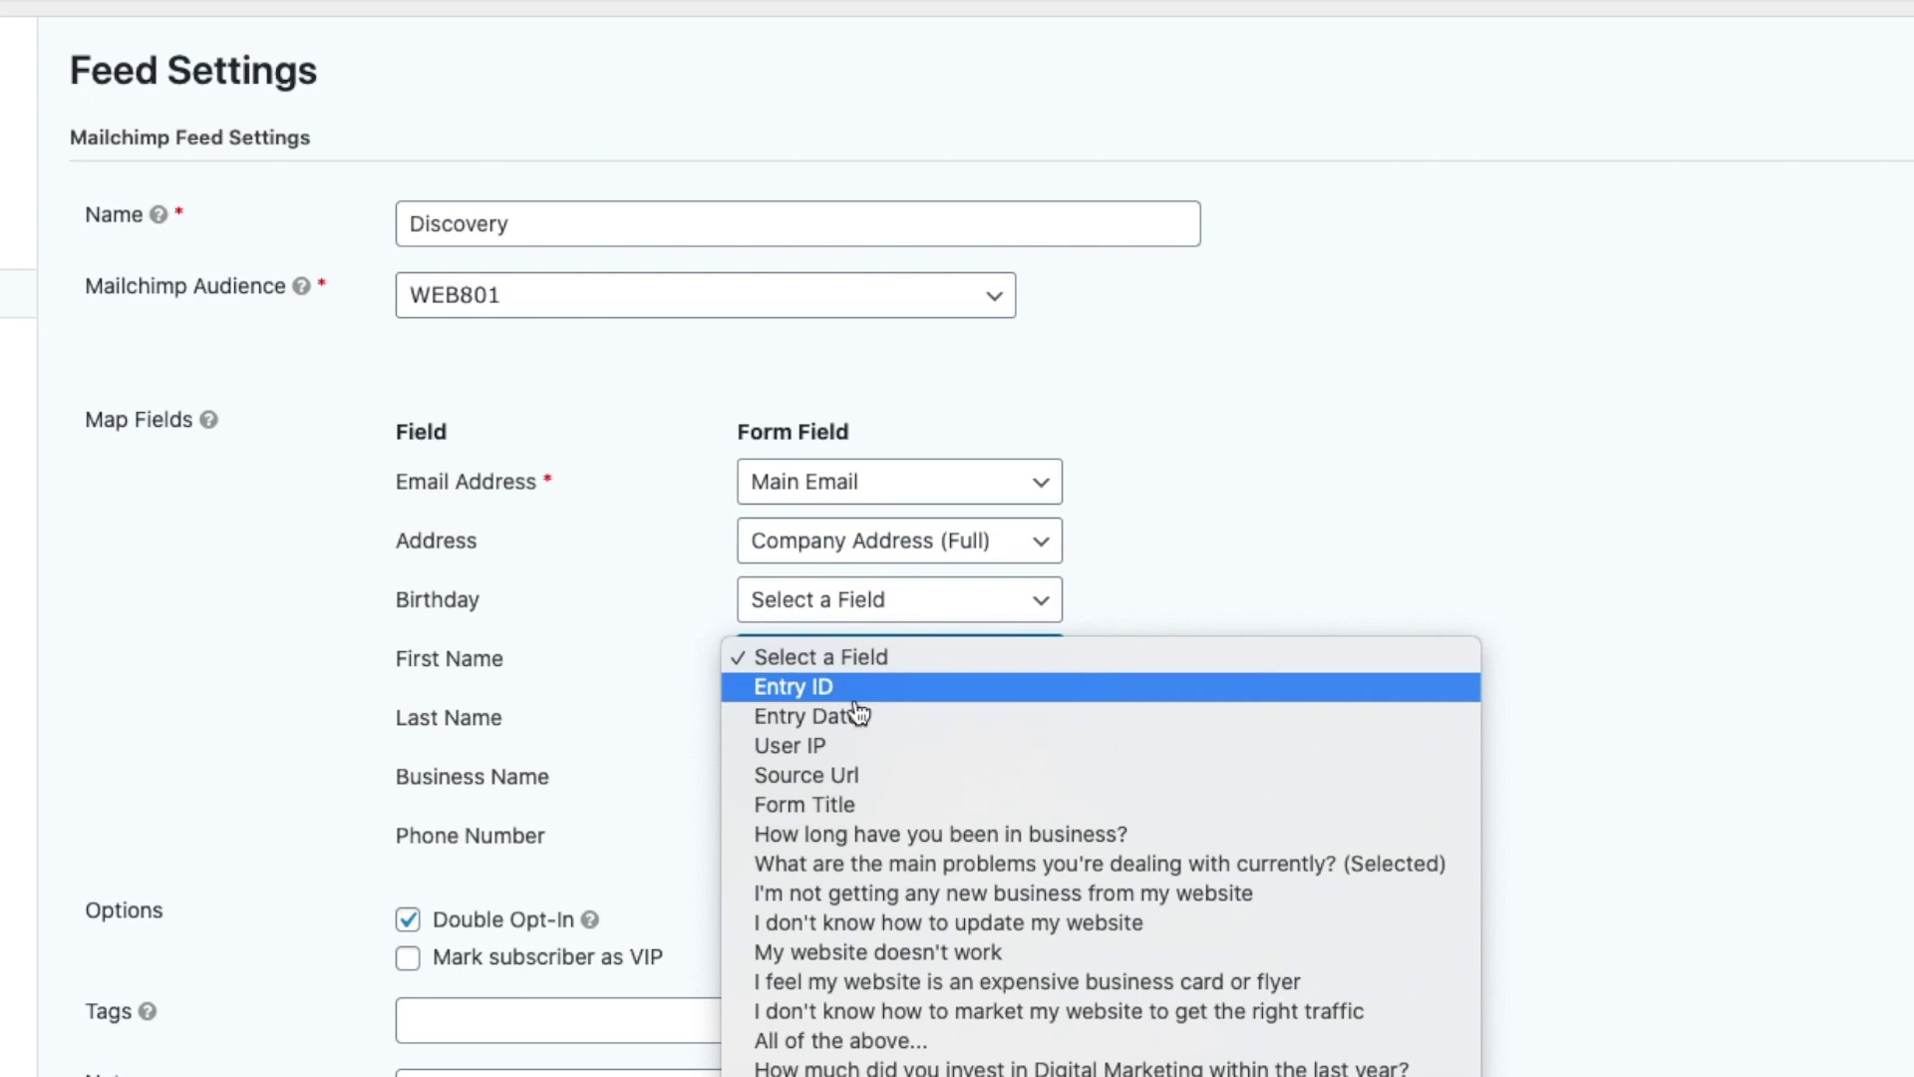
scroll(875, 855, down, 2)
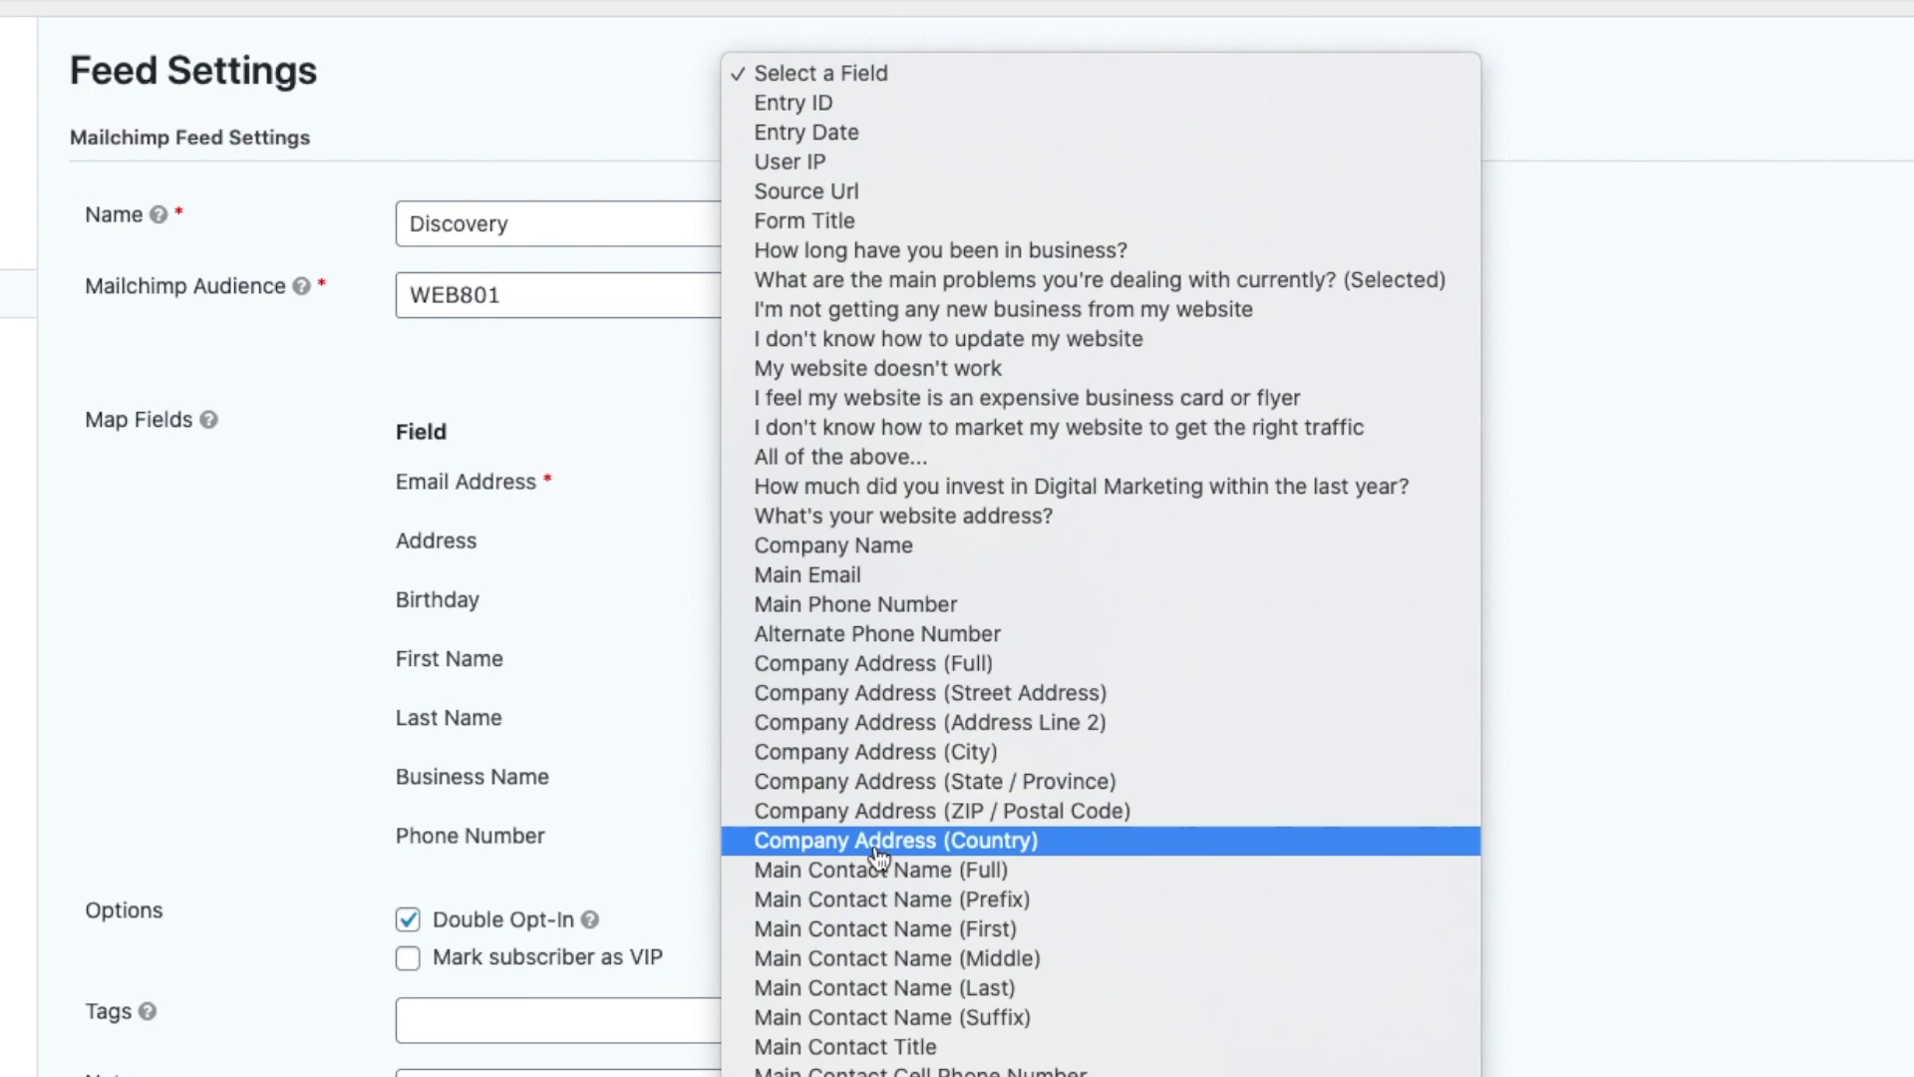
click(955, 932)
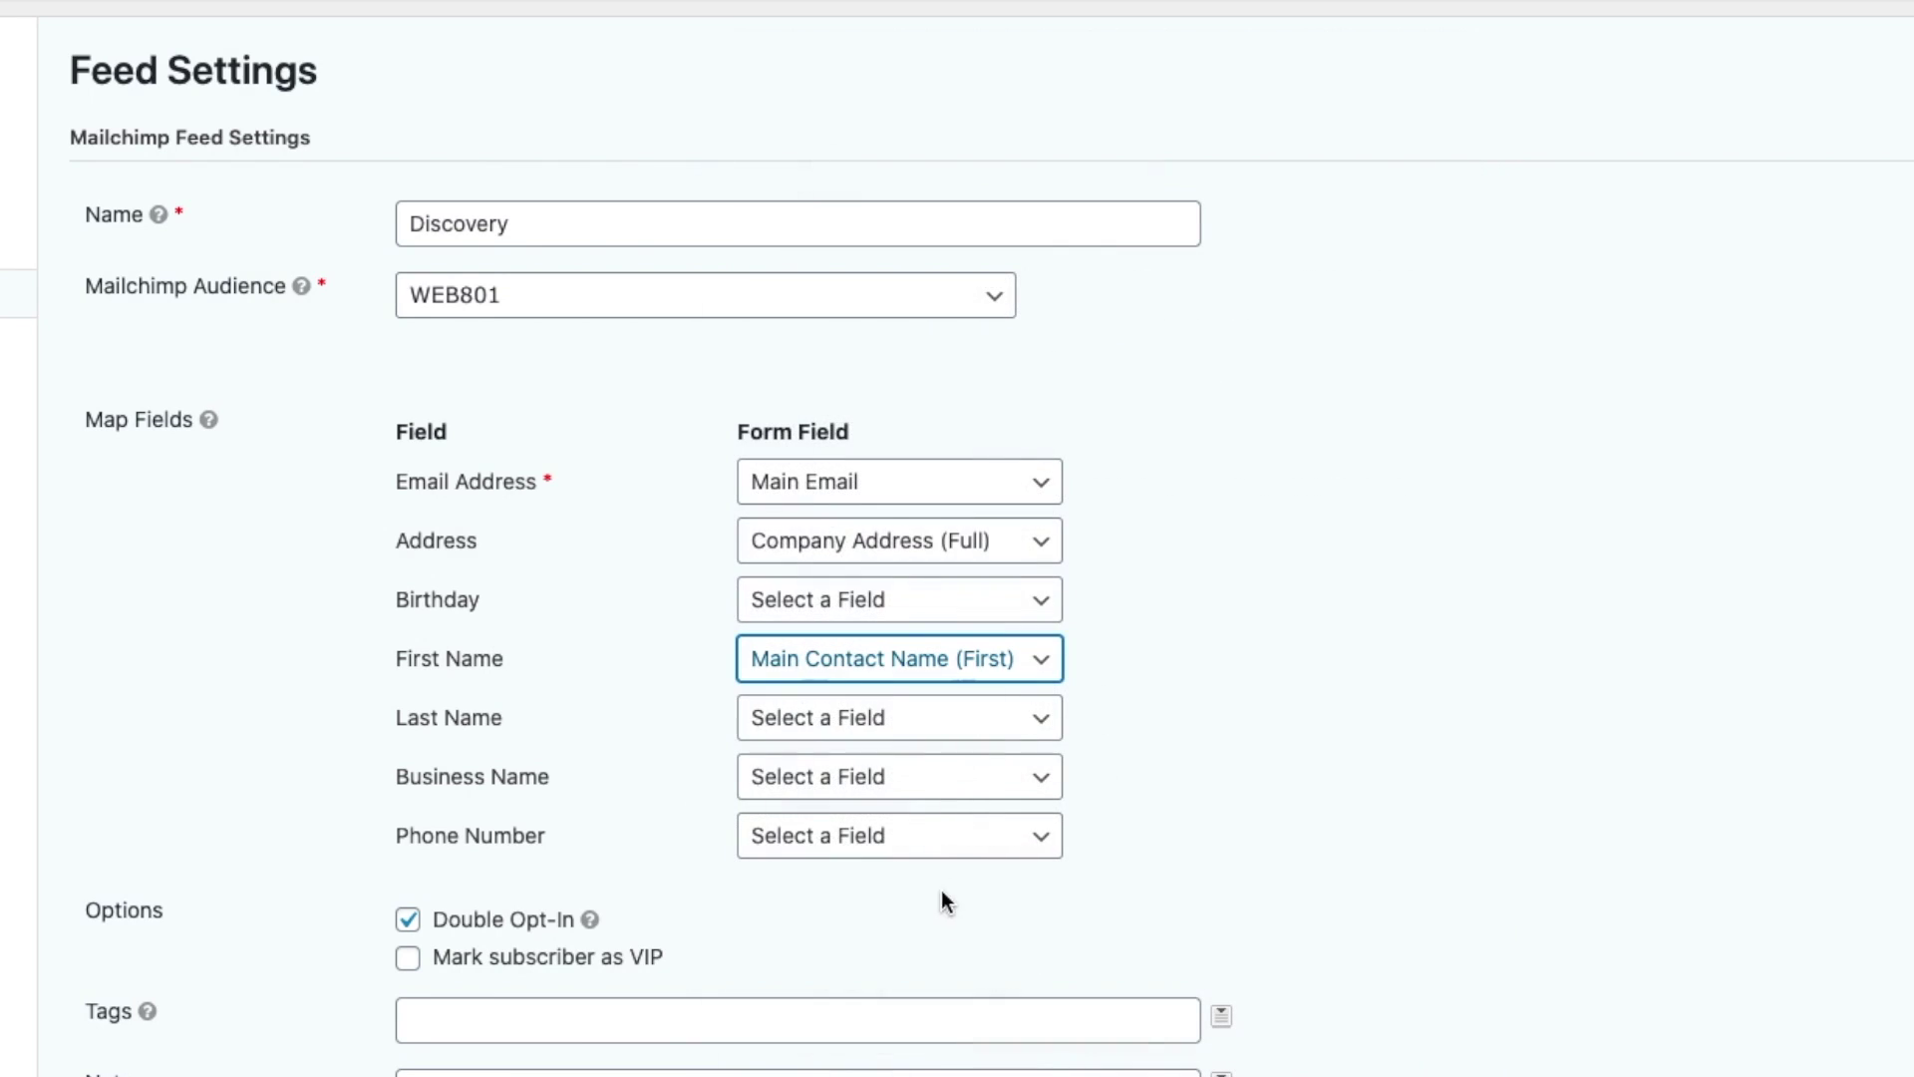
Map Last Name to Main Contact Name (Last), Business Name to Company Name, and Phone Number.
click(890, 735)
scroll(932, 947, down, 5)
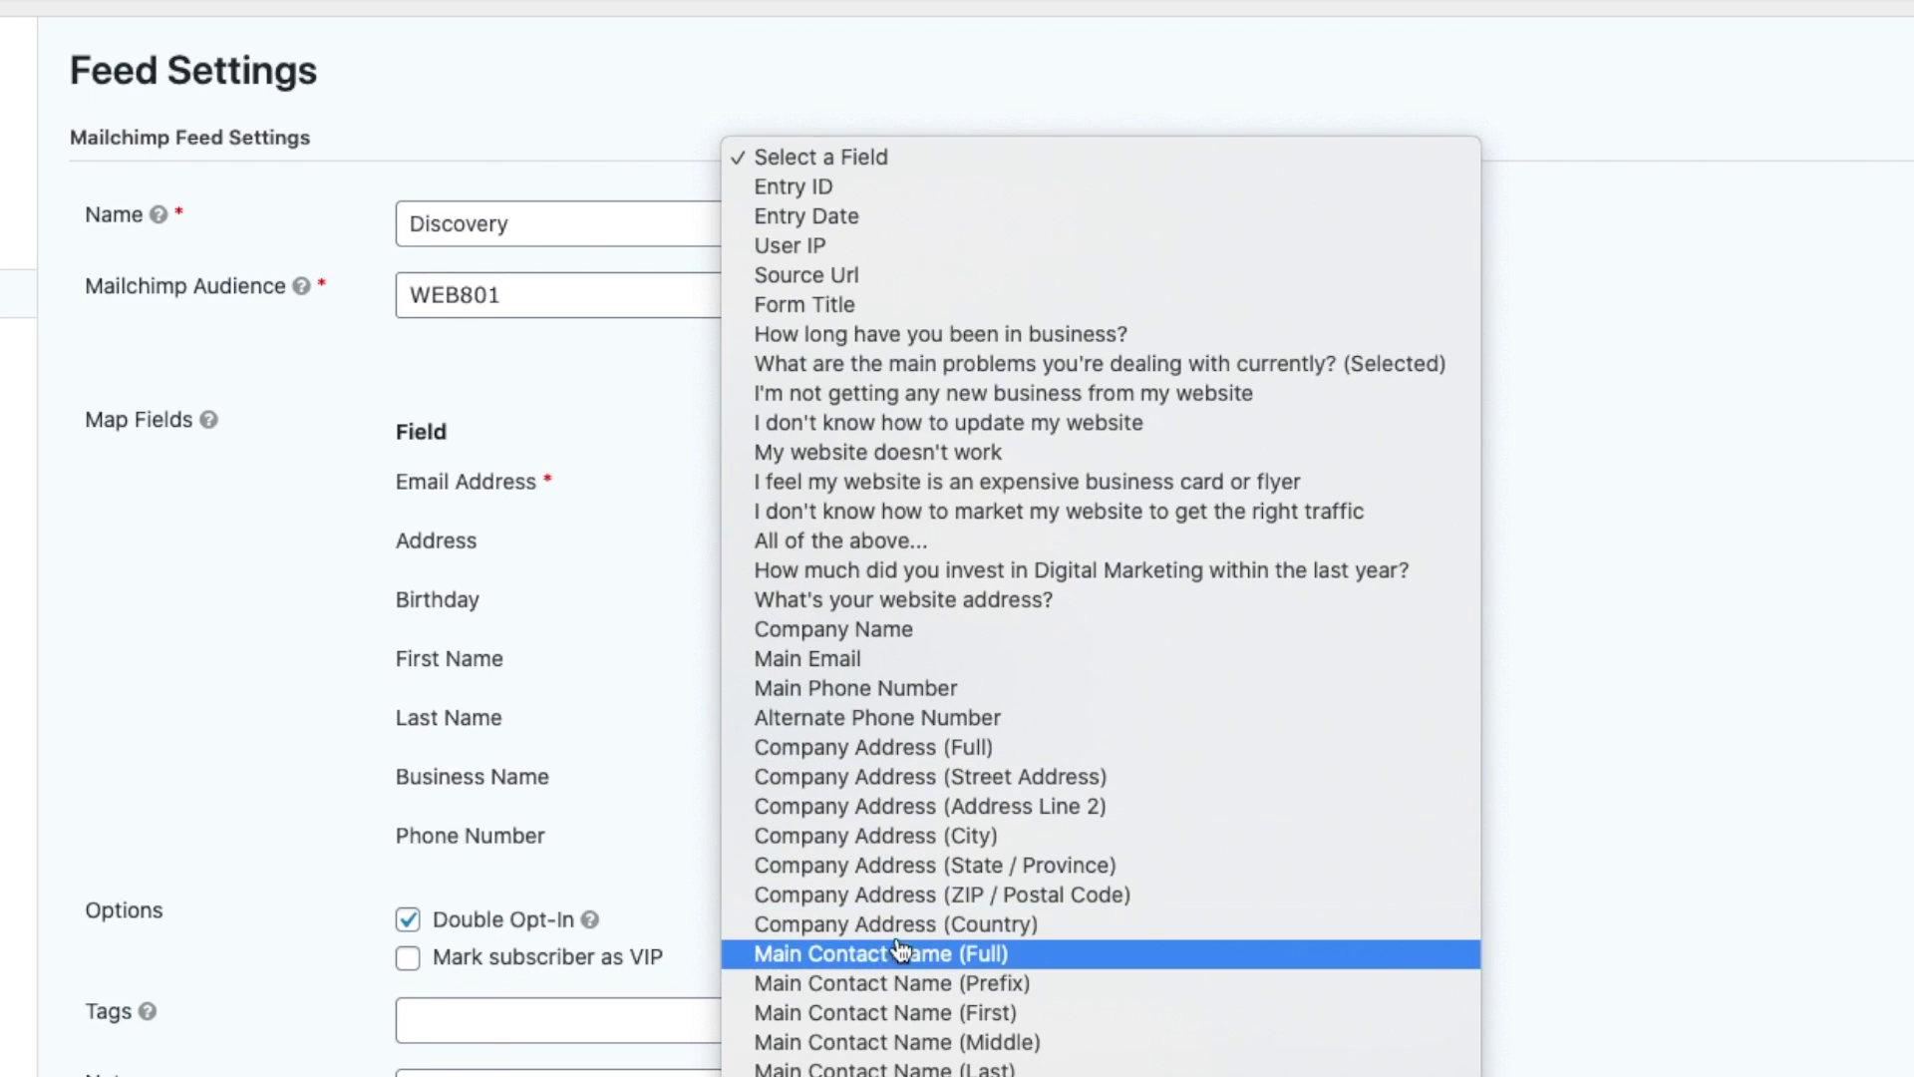
click(943, 1064)
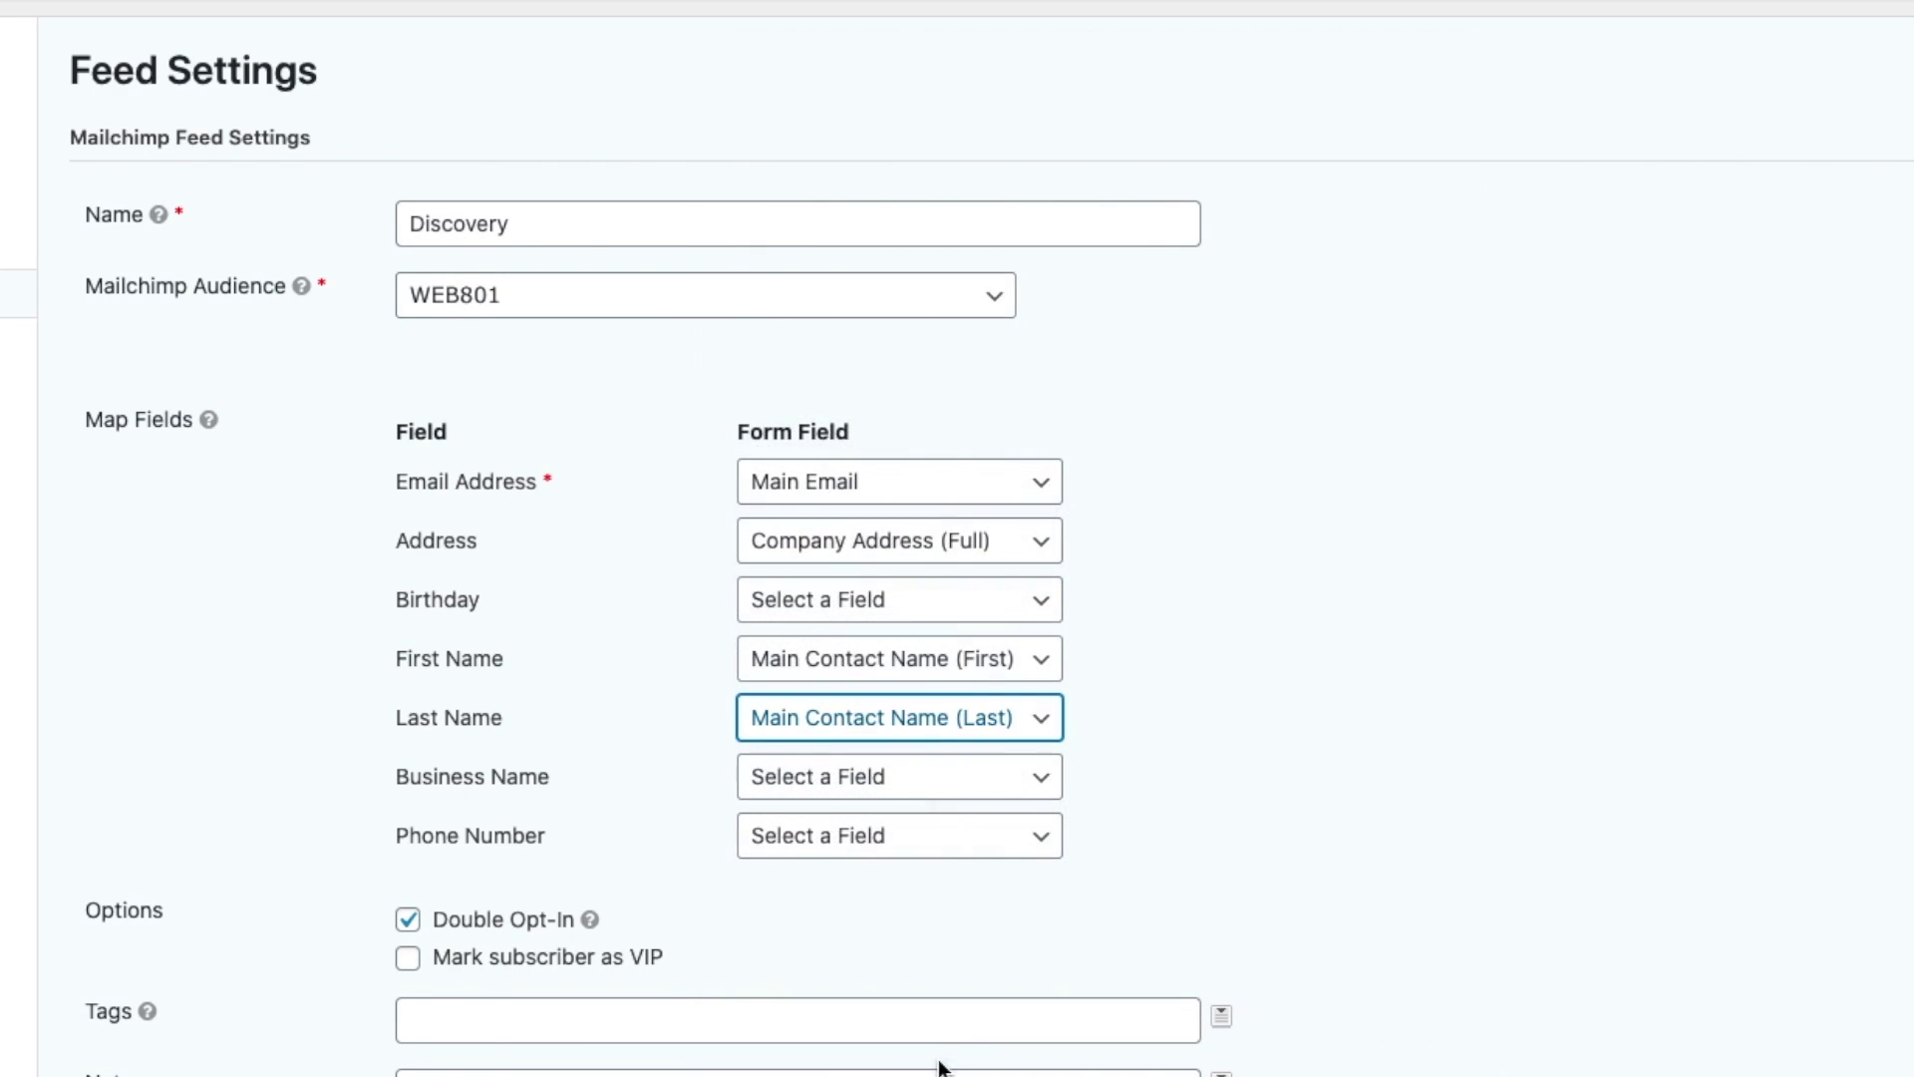
scroll(713, 824, down, 5)
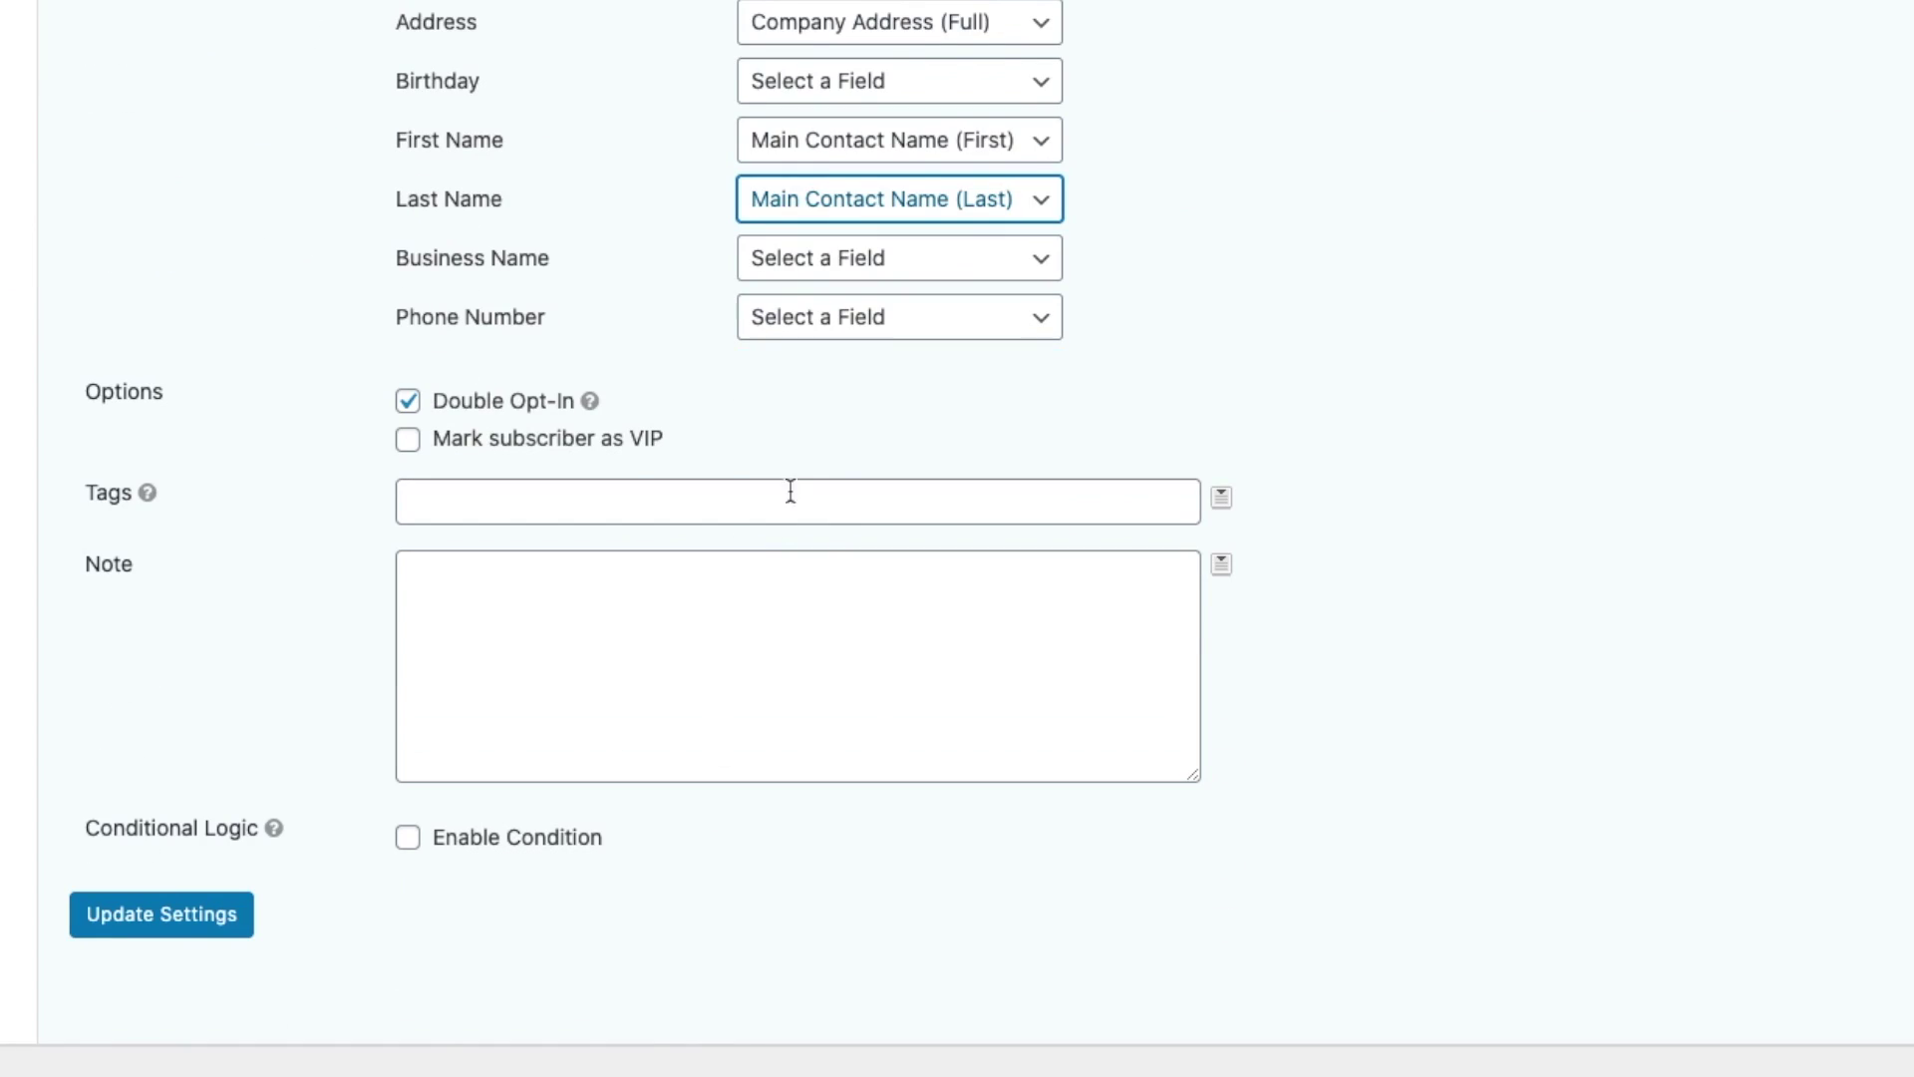
click(871, 261)
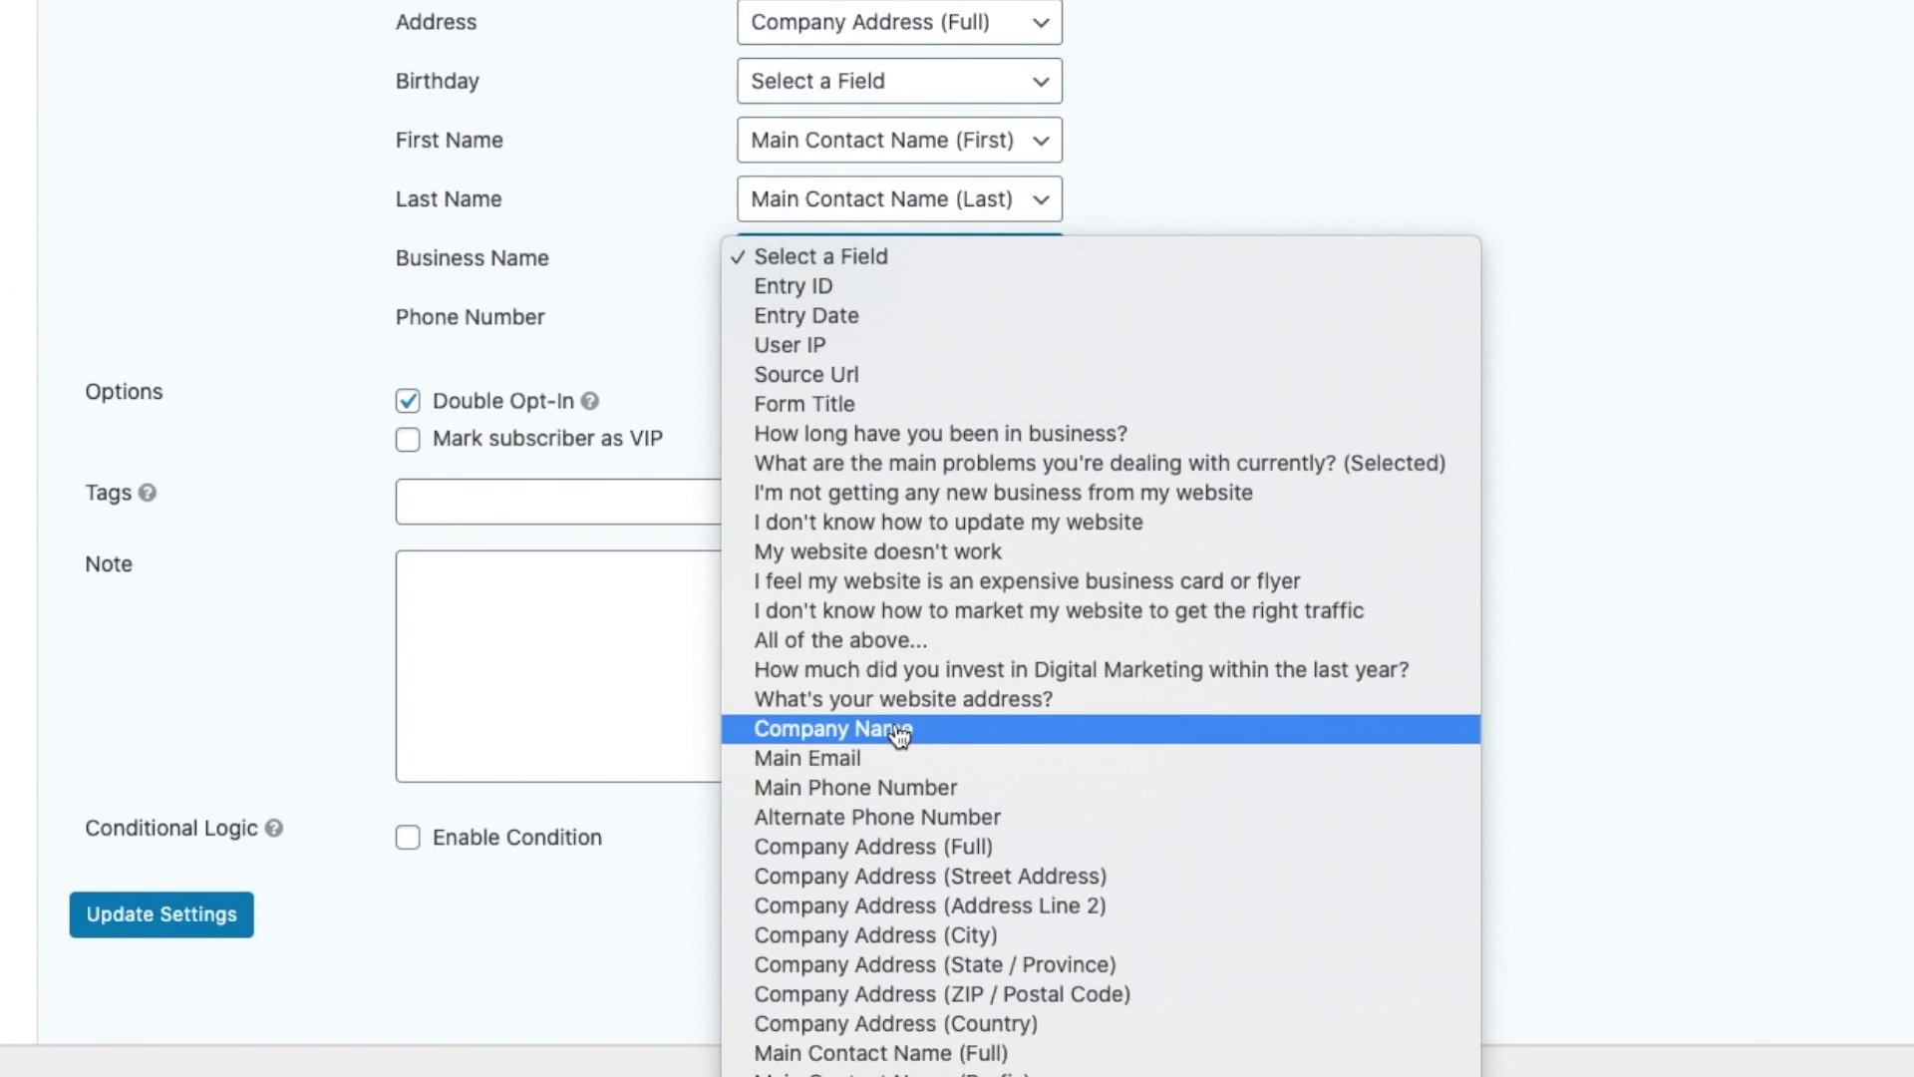
click(894, 731)
click(868, 321)
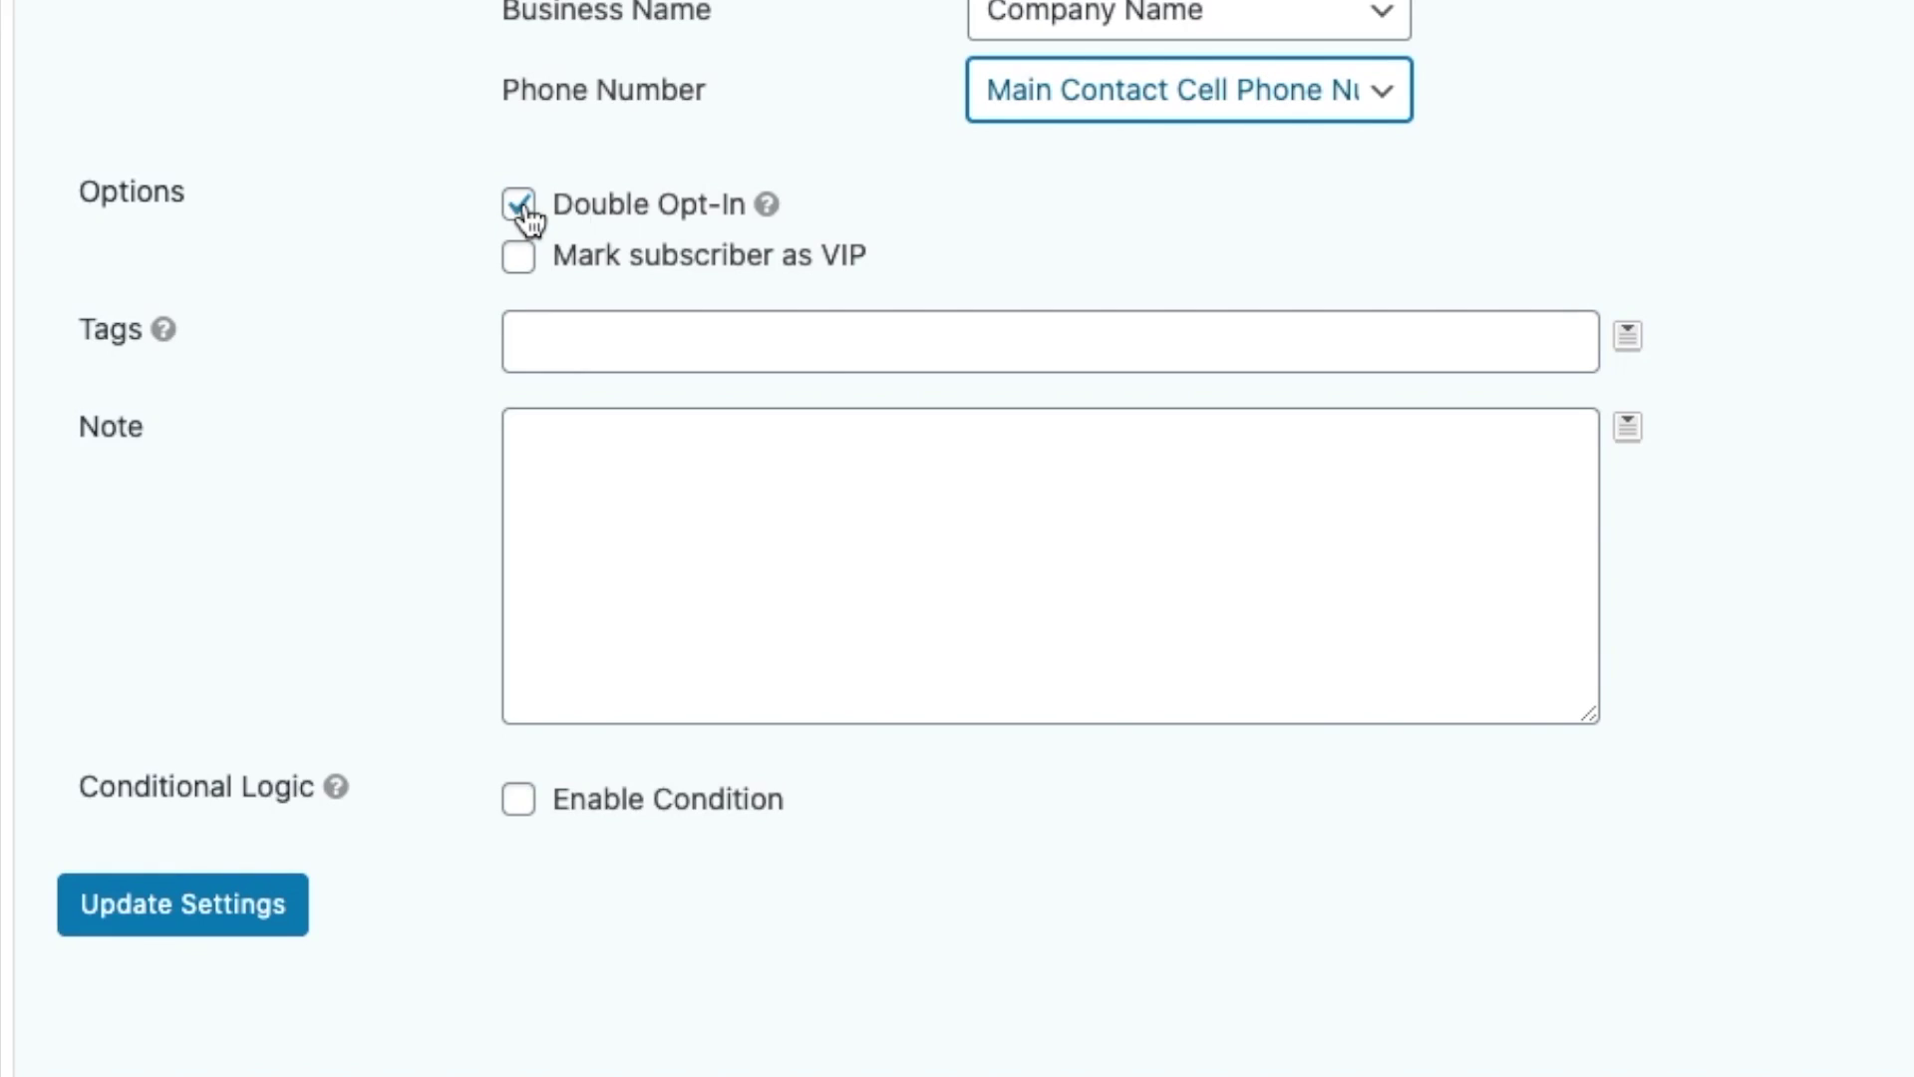
Turn off Double Opt-In and add the tag 'Discovery' for new subscribers.
mouse_move(589, 400)
click(766, 206)
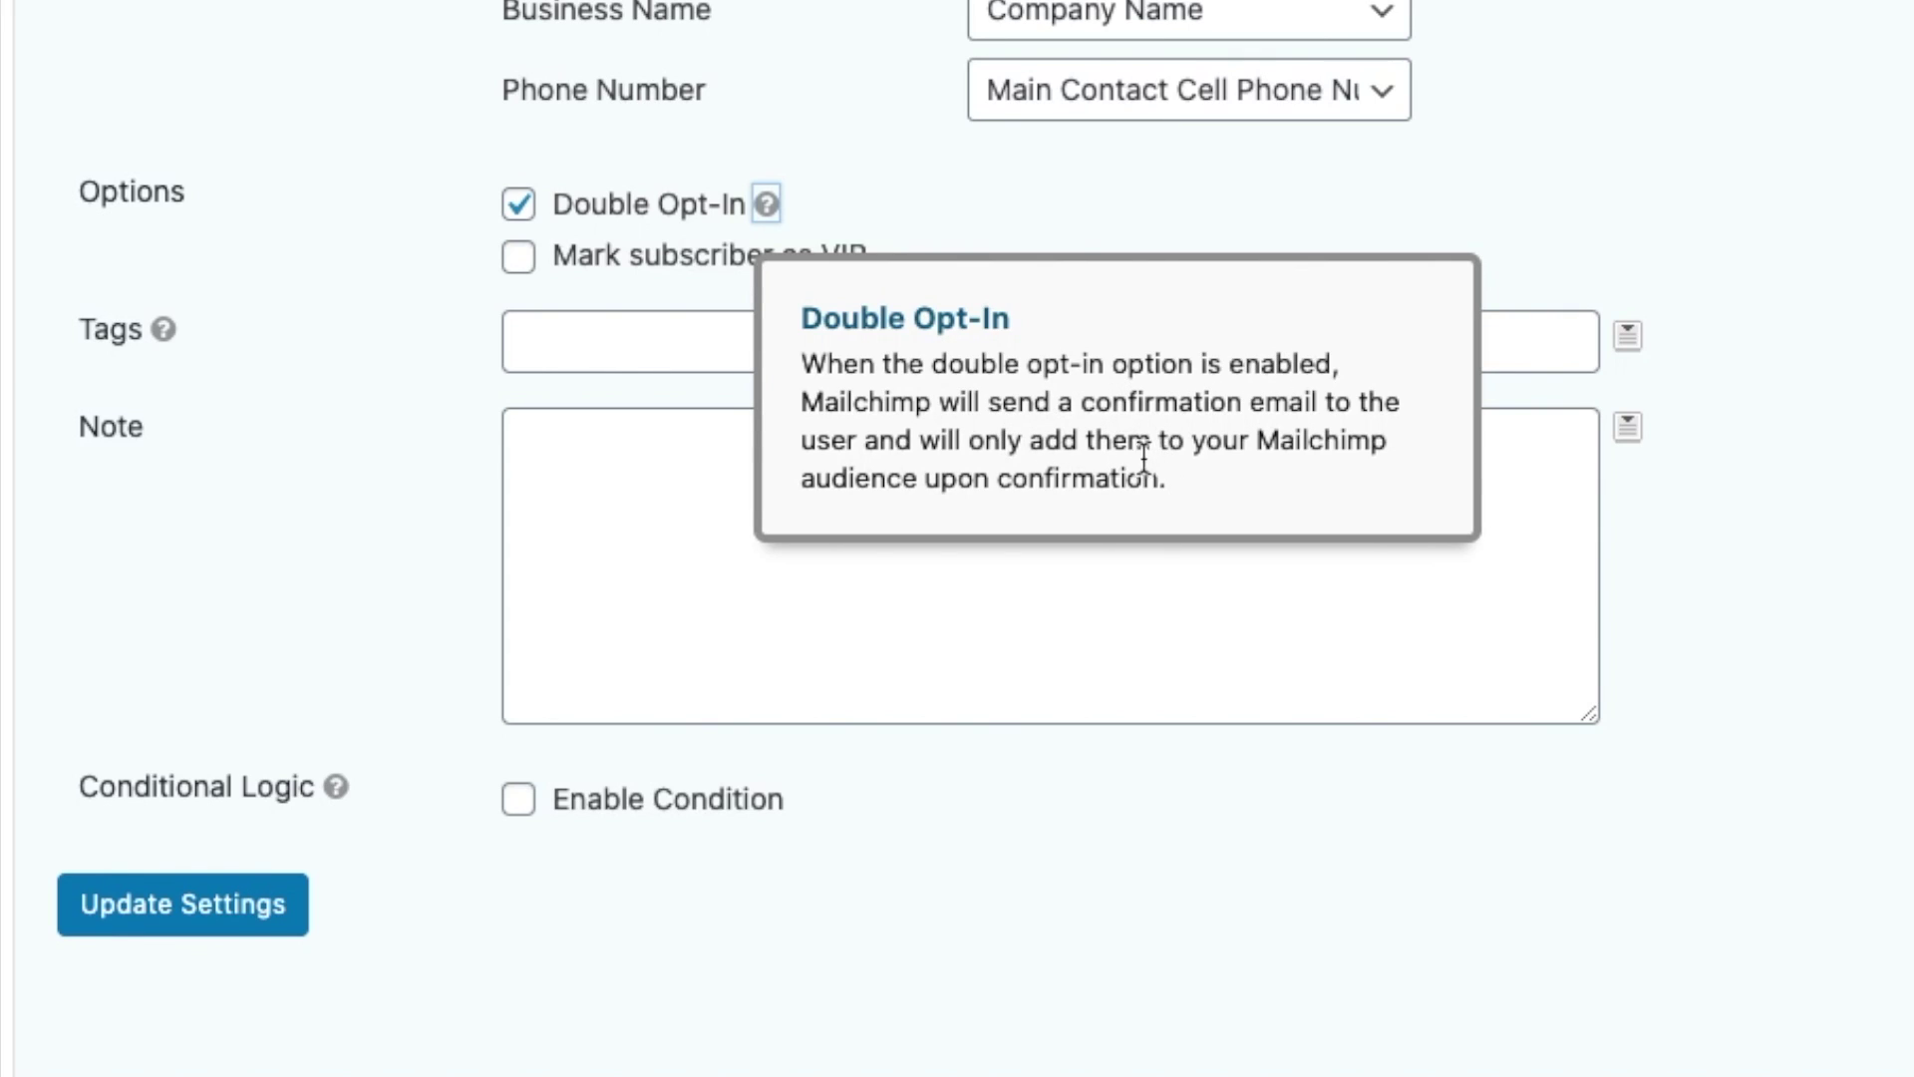
click(524, 209)
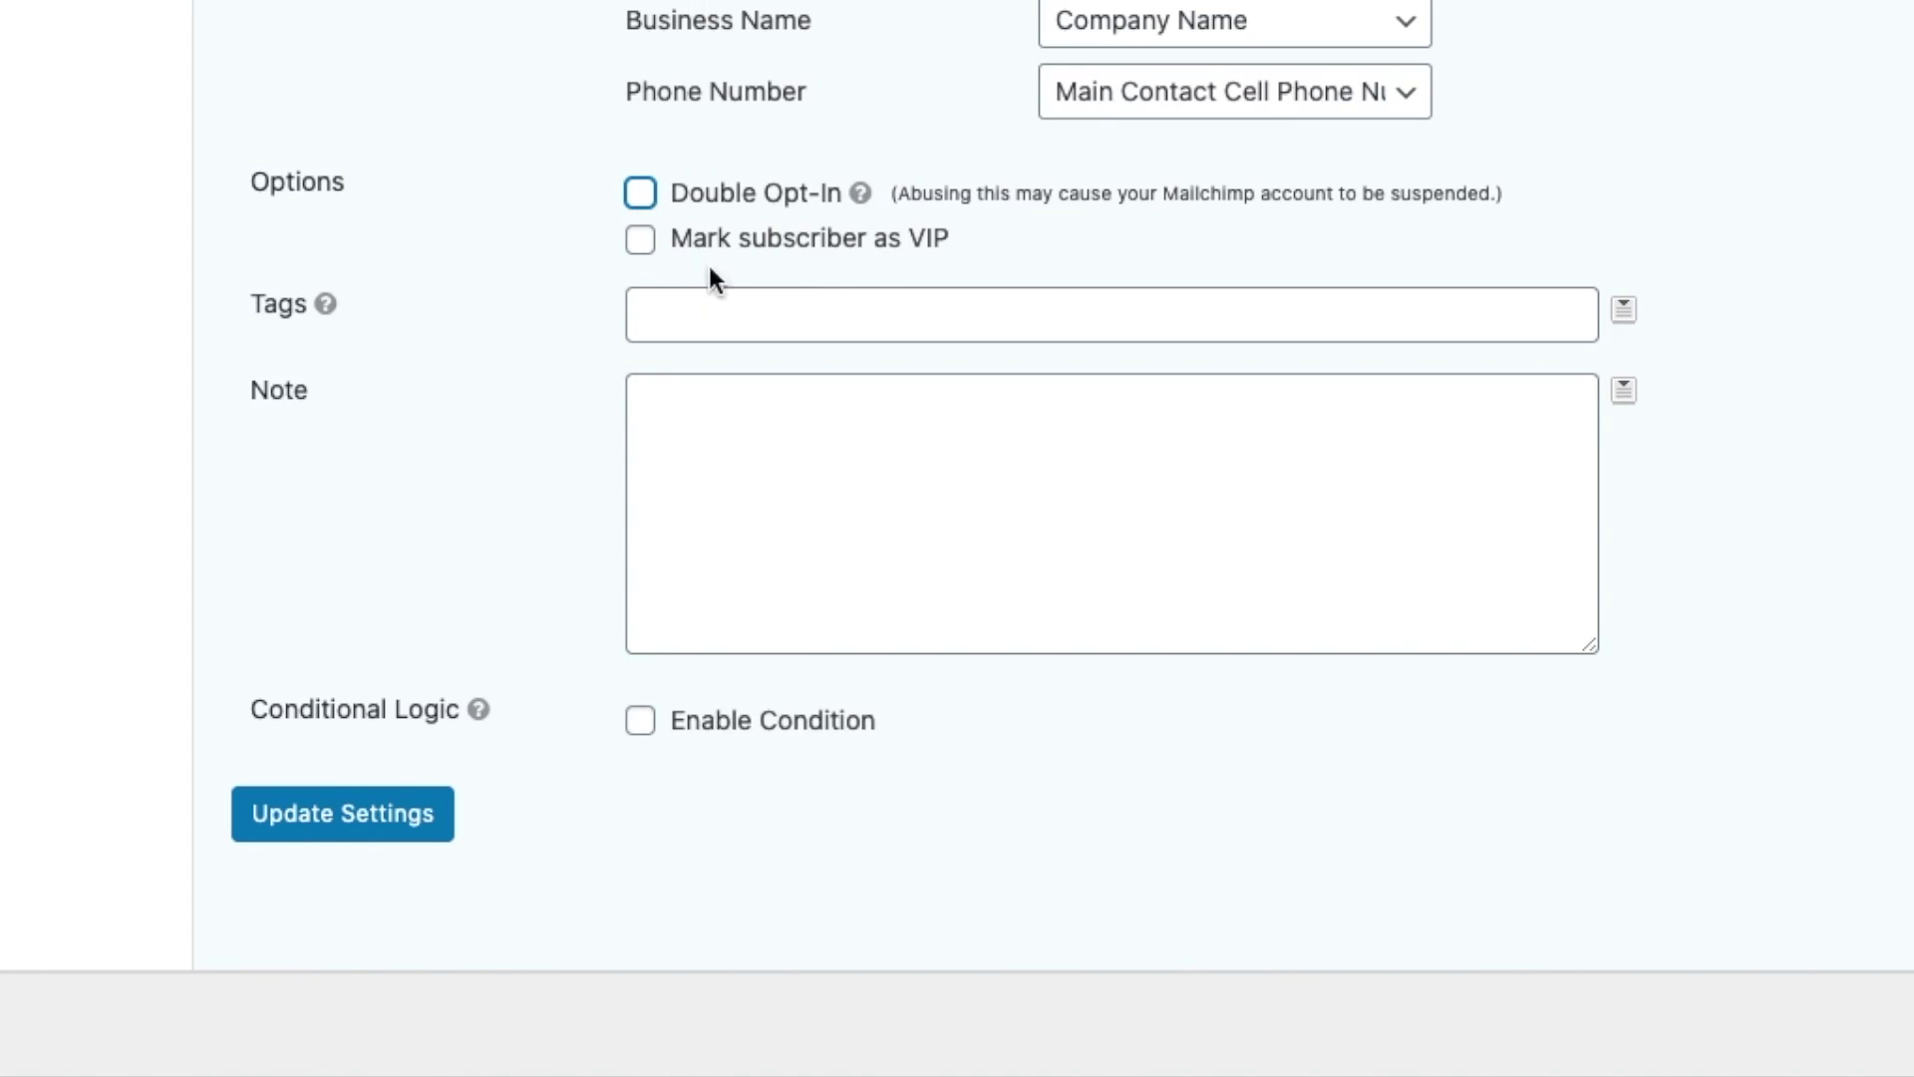
click(753, 307)
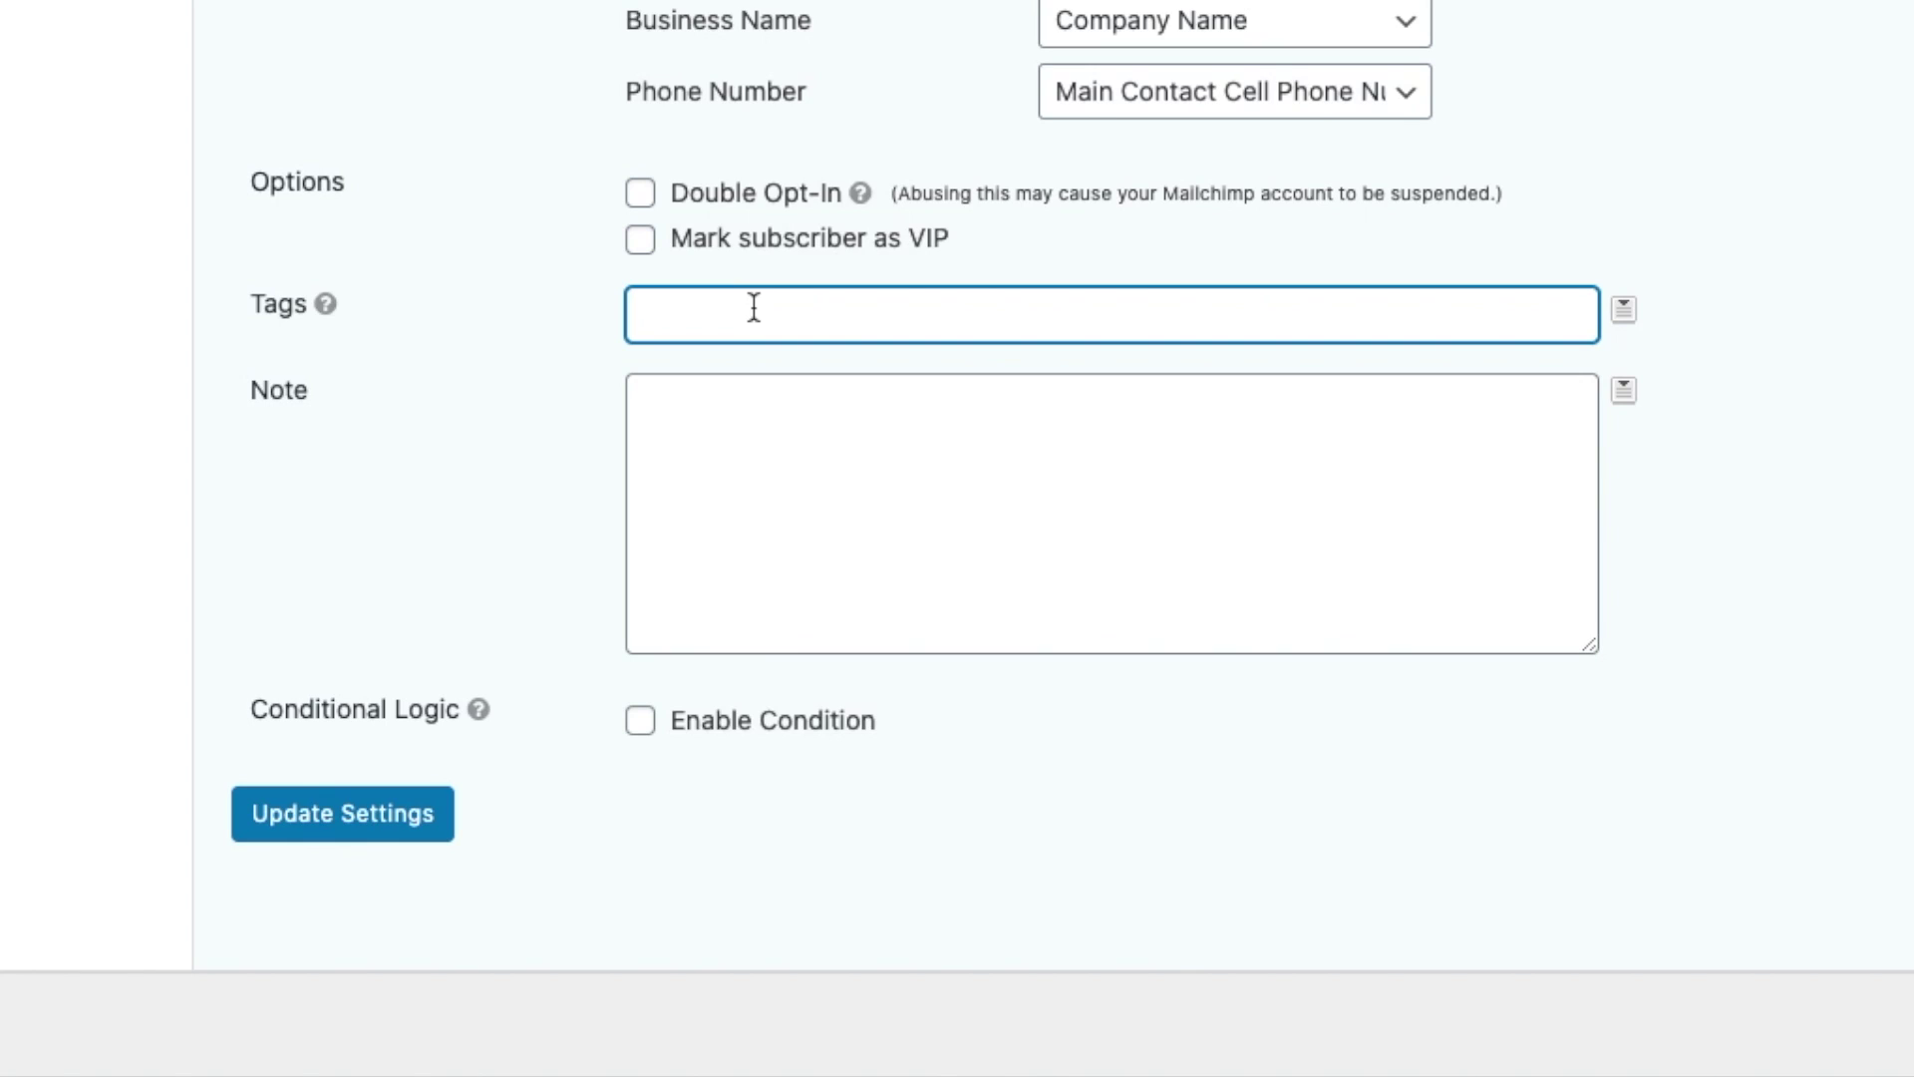
text(Discovery)
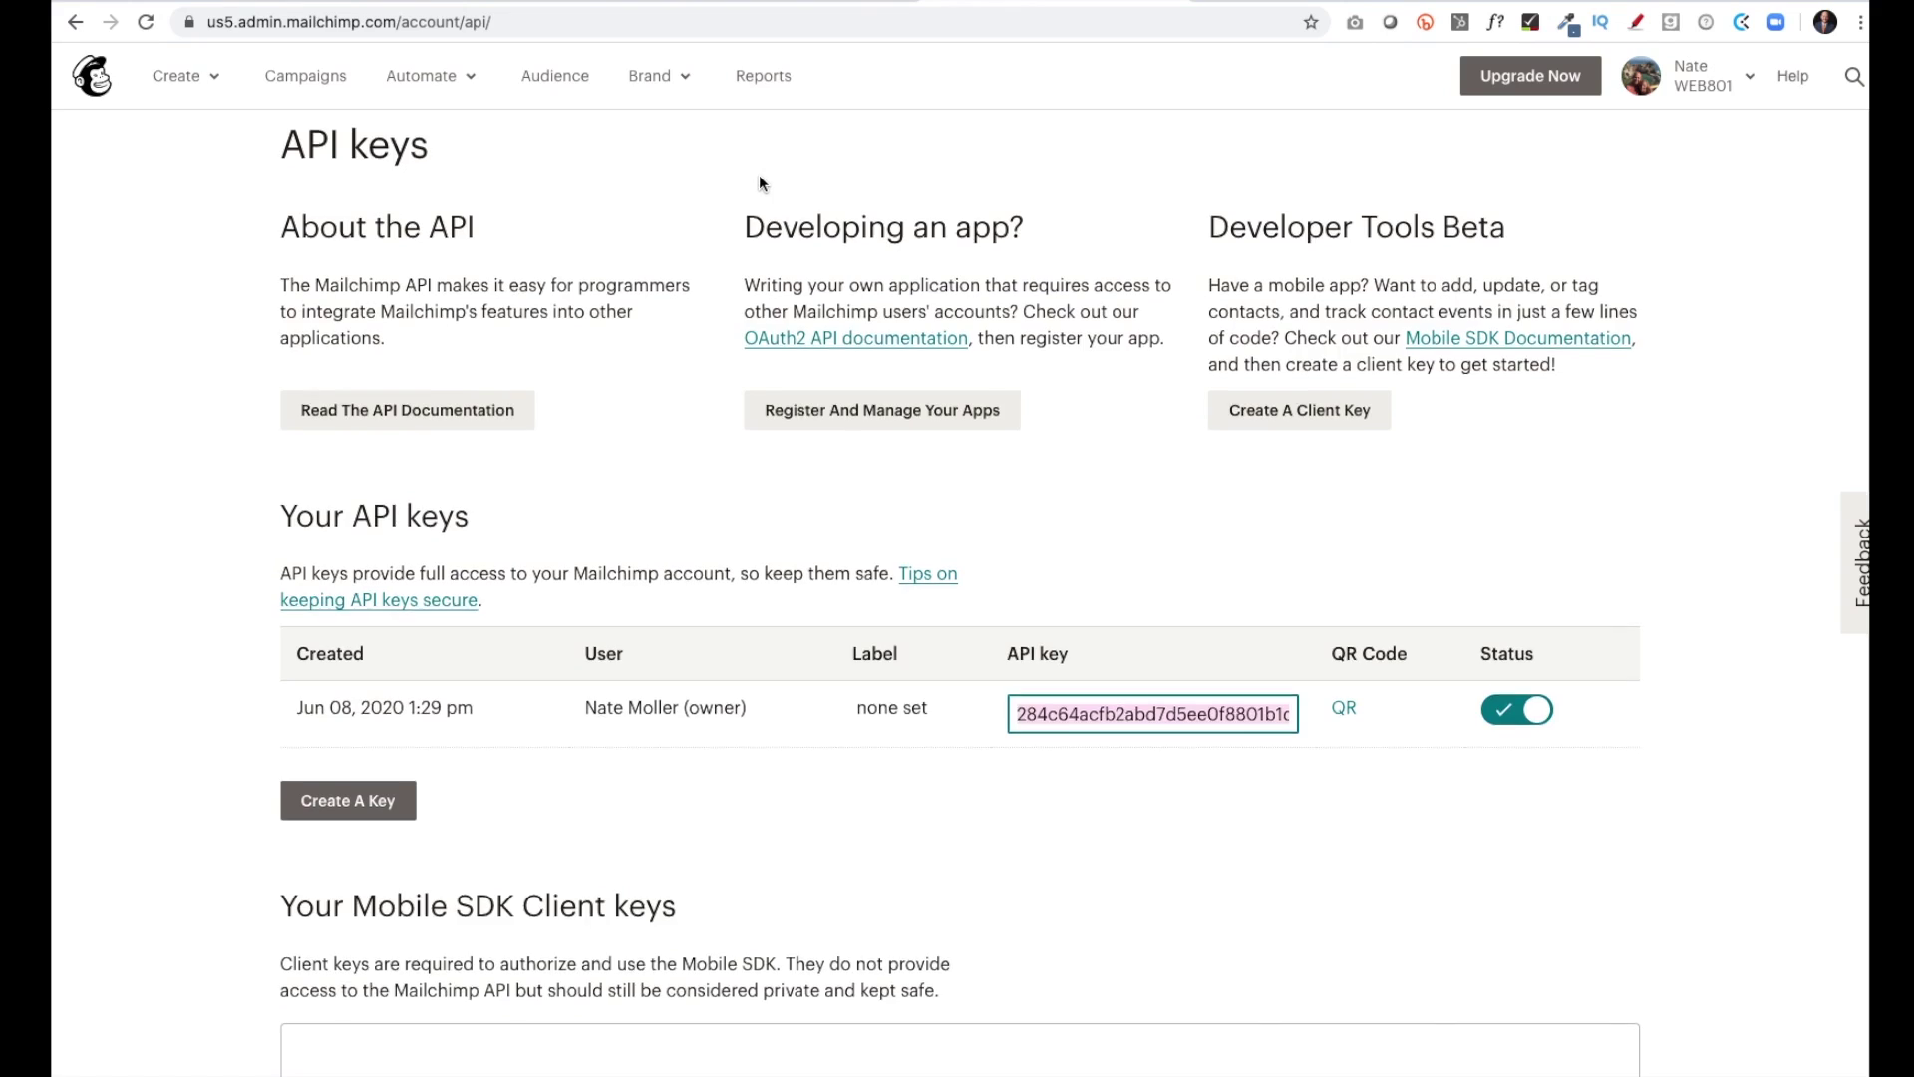
From the Audience overview's tag list, create a new tag named 'Discovery'.
scroll(758, 176, up, 4)
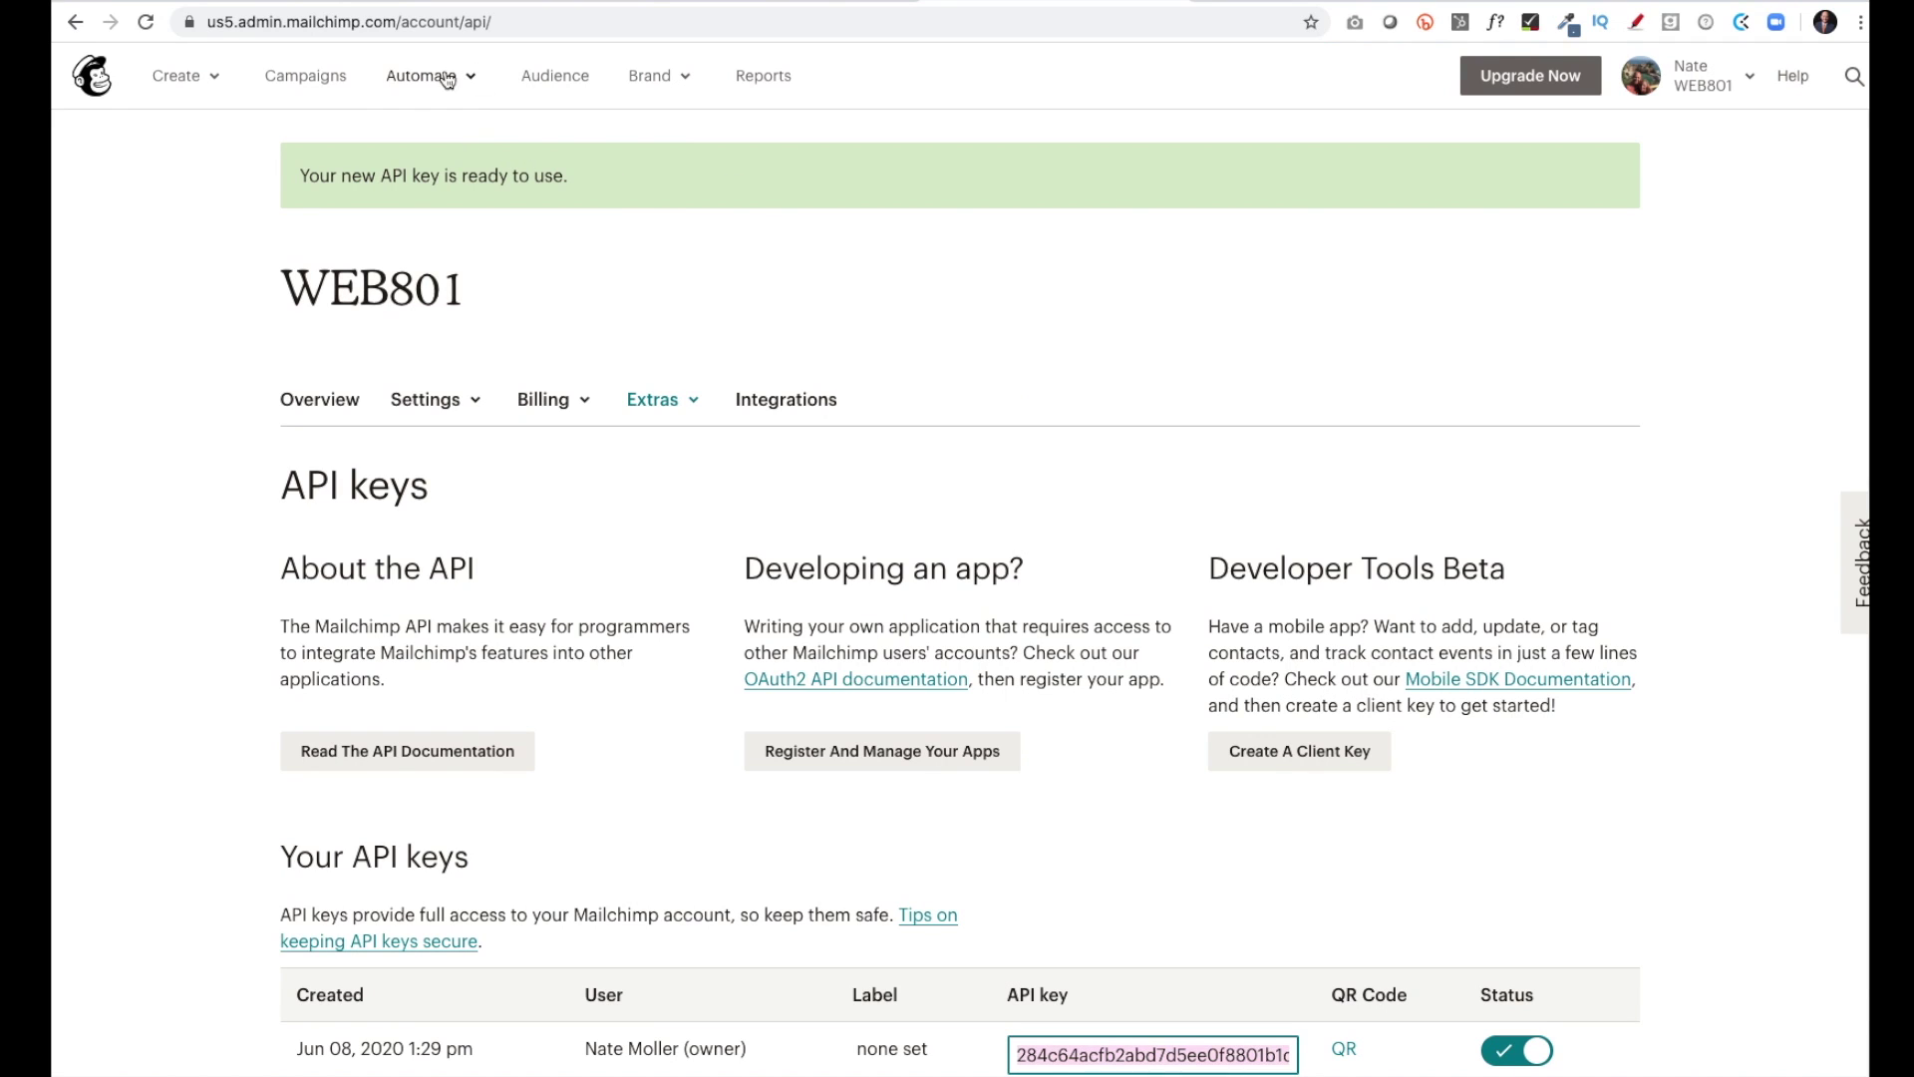
click(568, 84)
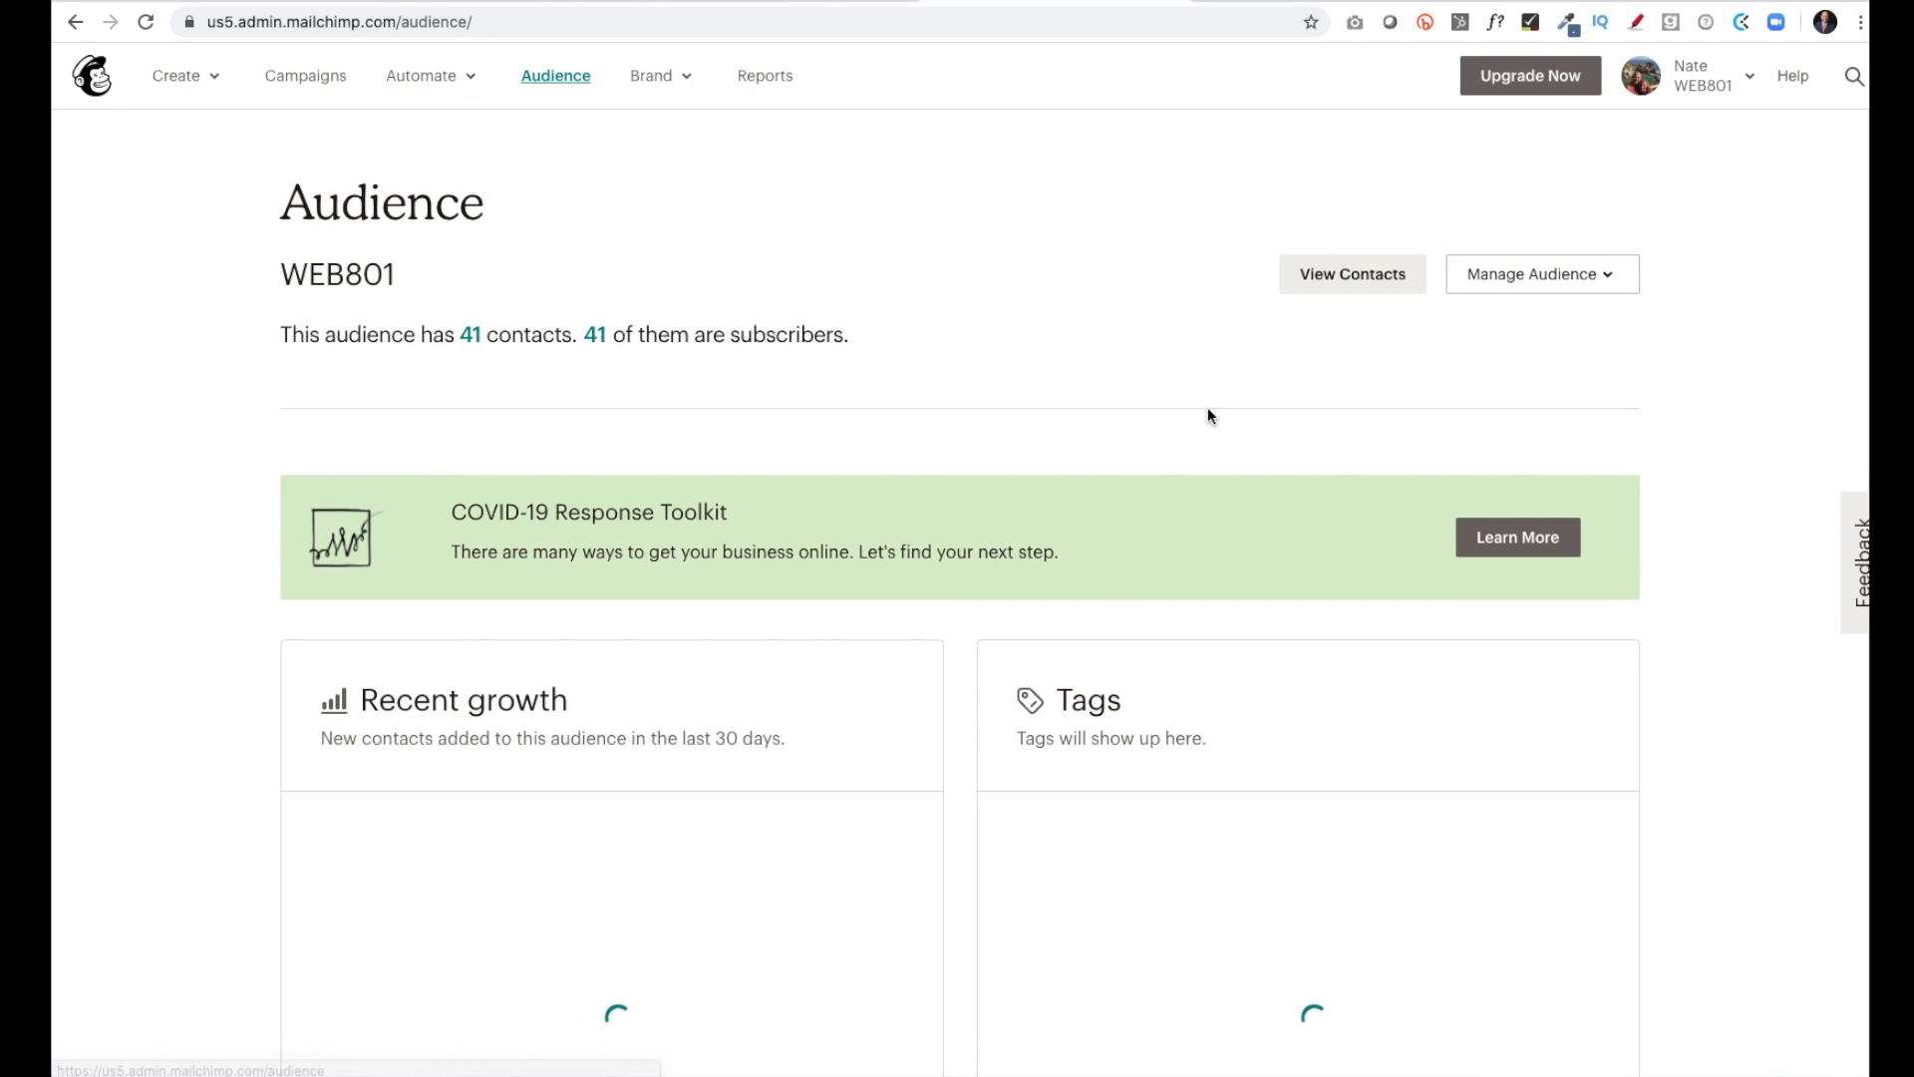
scroll(1176, 634, down, 2)
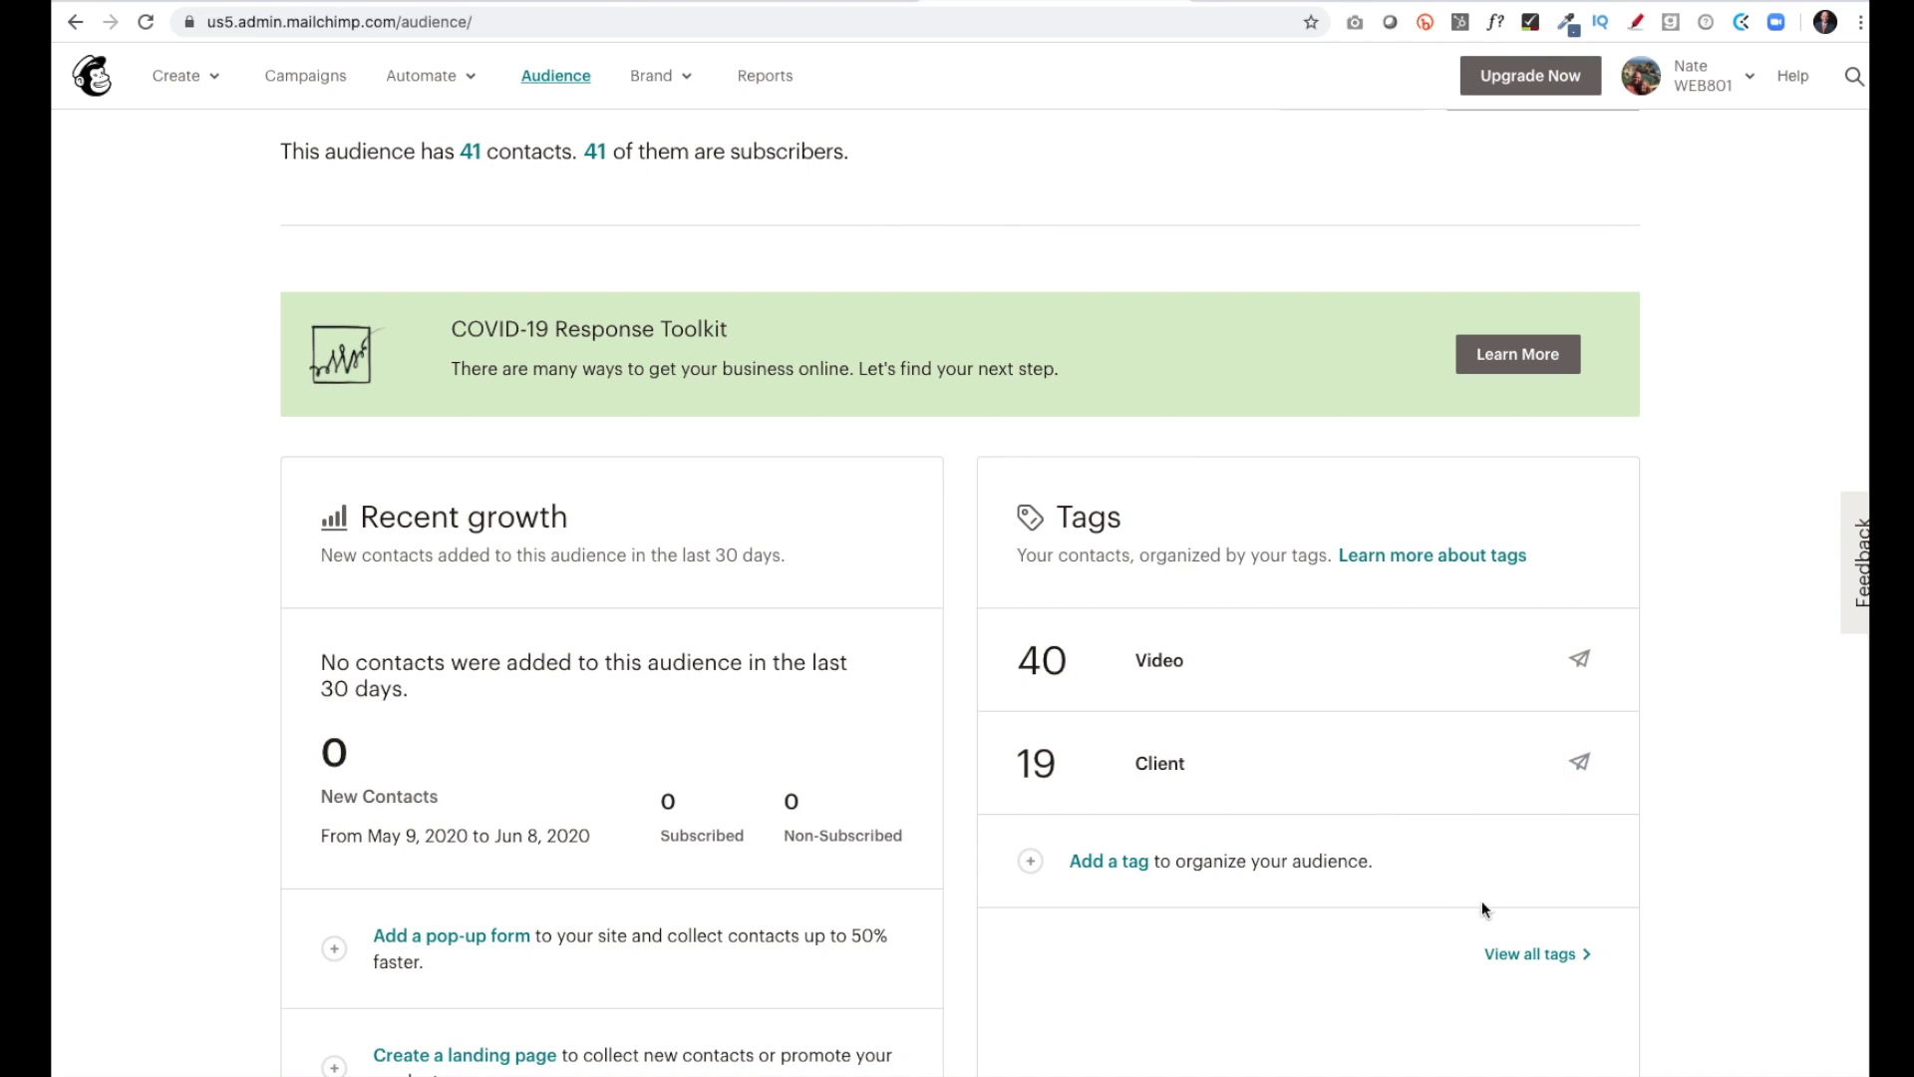
click(1531, 955)
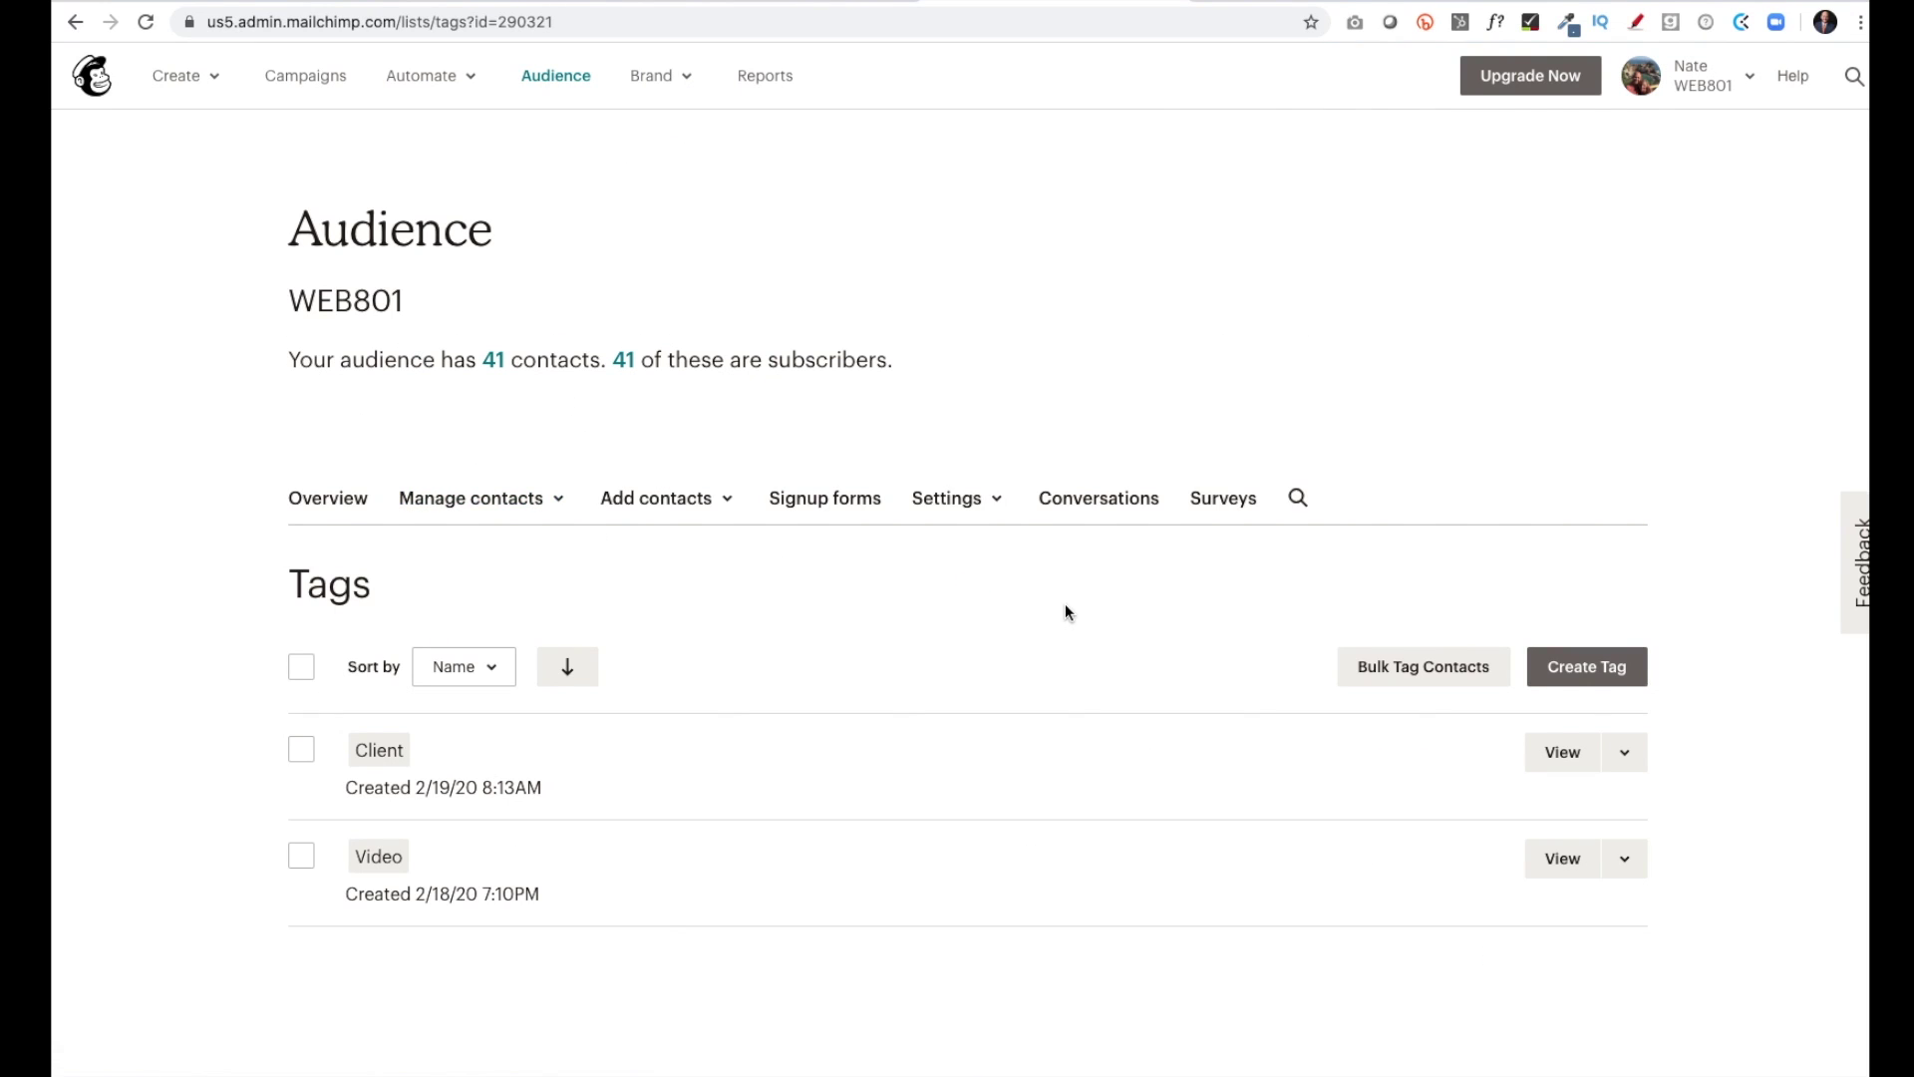
click(1605, 688)
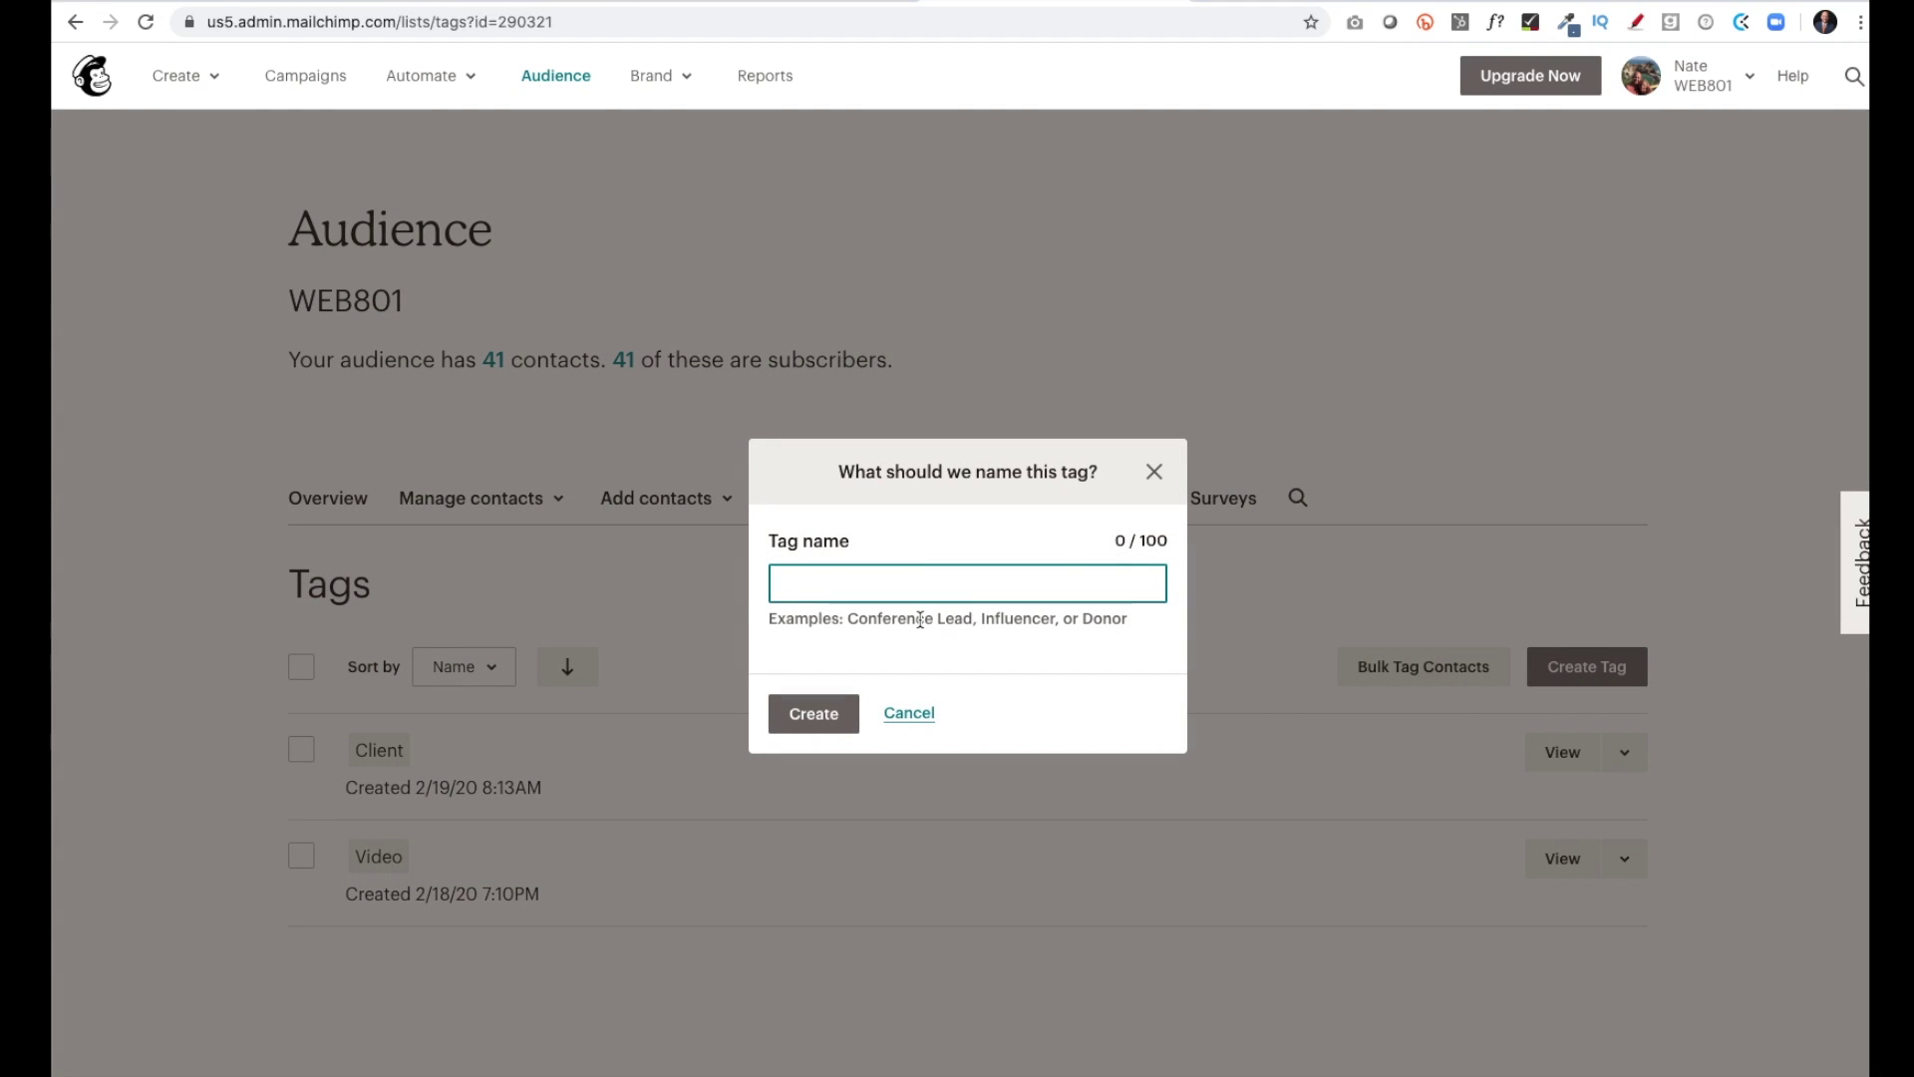
text(Discovery)
click(816, 715)
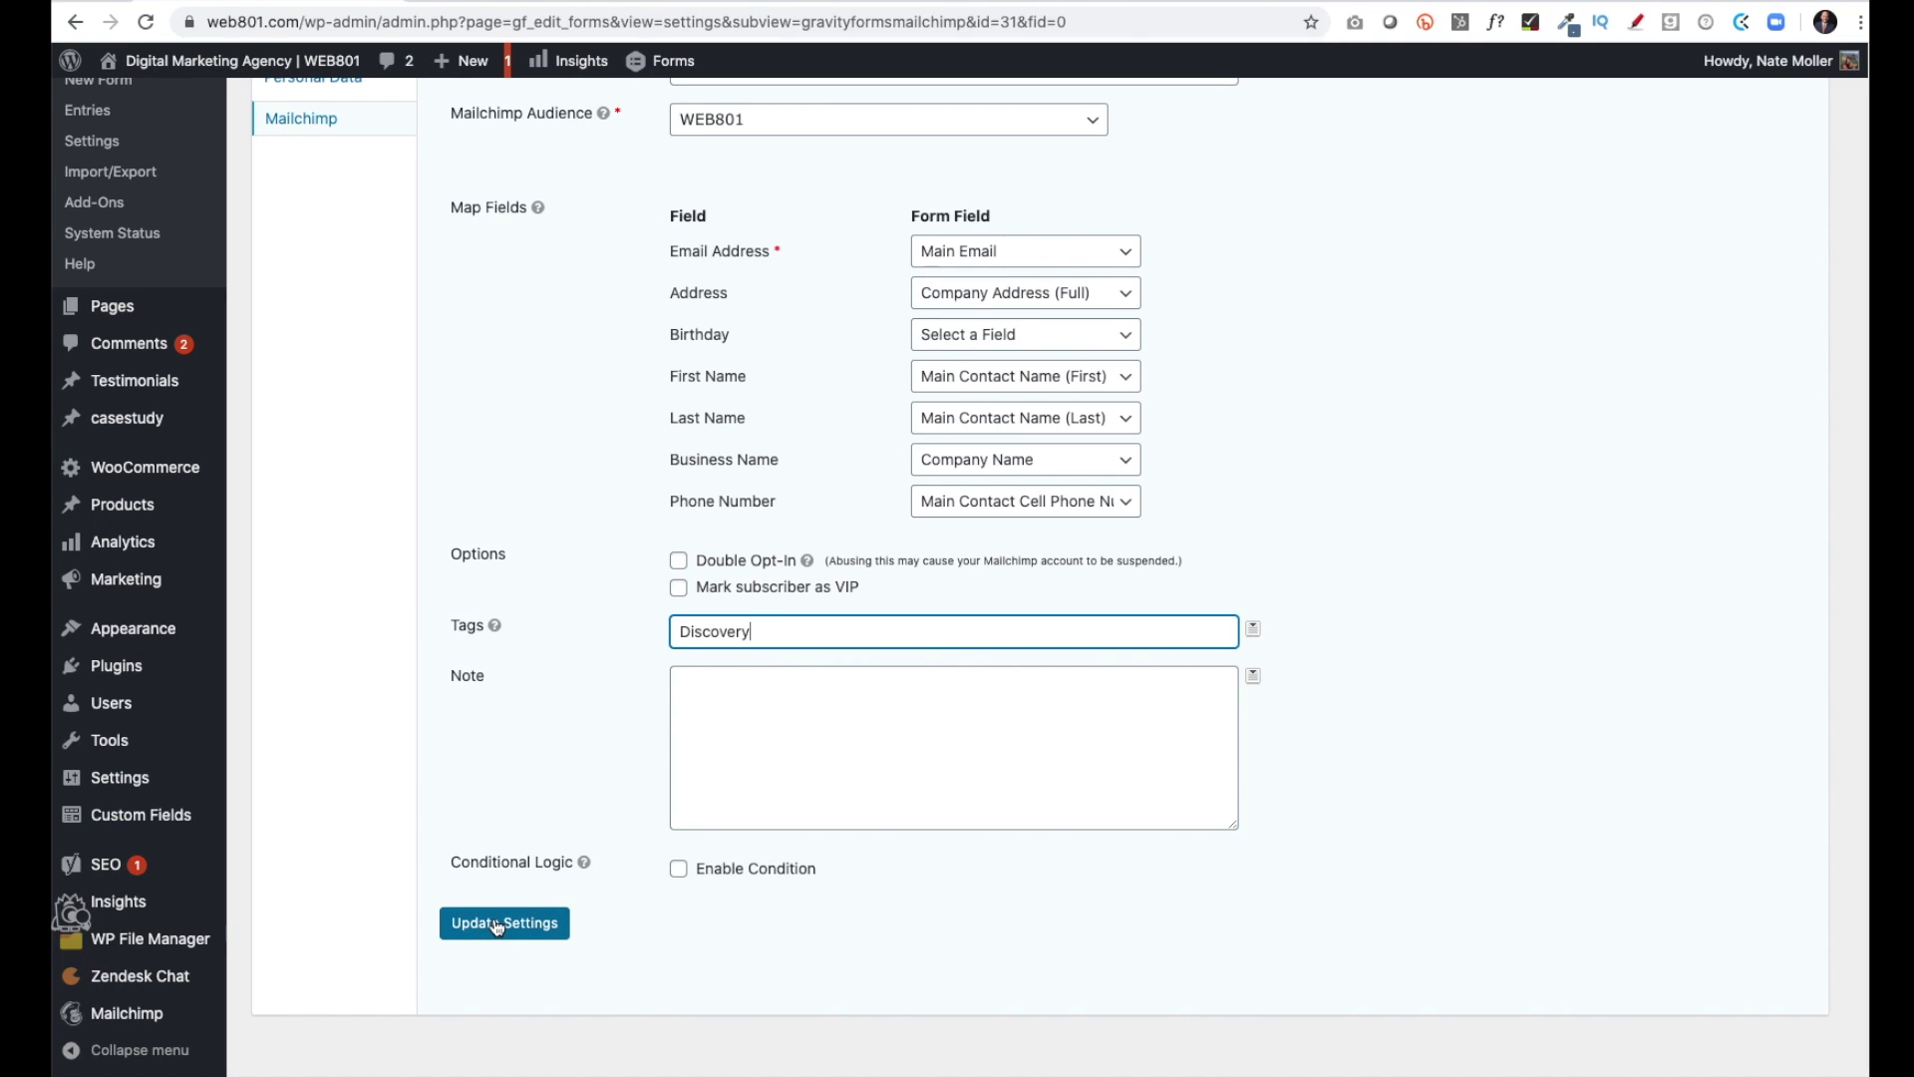
Save the Discovery feed, then on the live discovery form pick 'Just starting' and tick three problems.
click(497, 925)
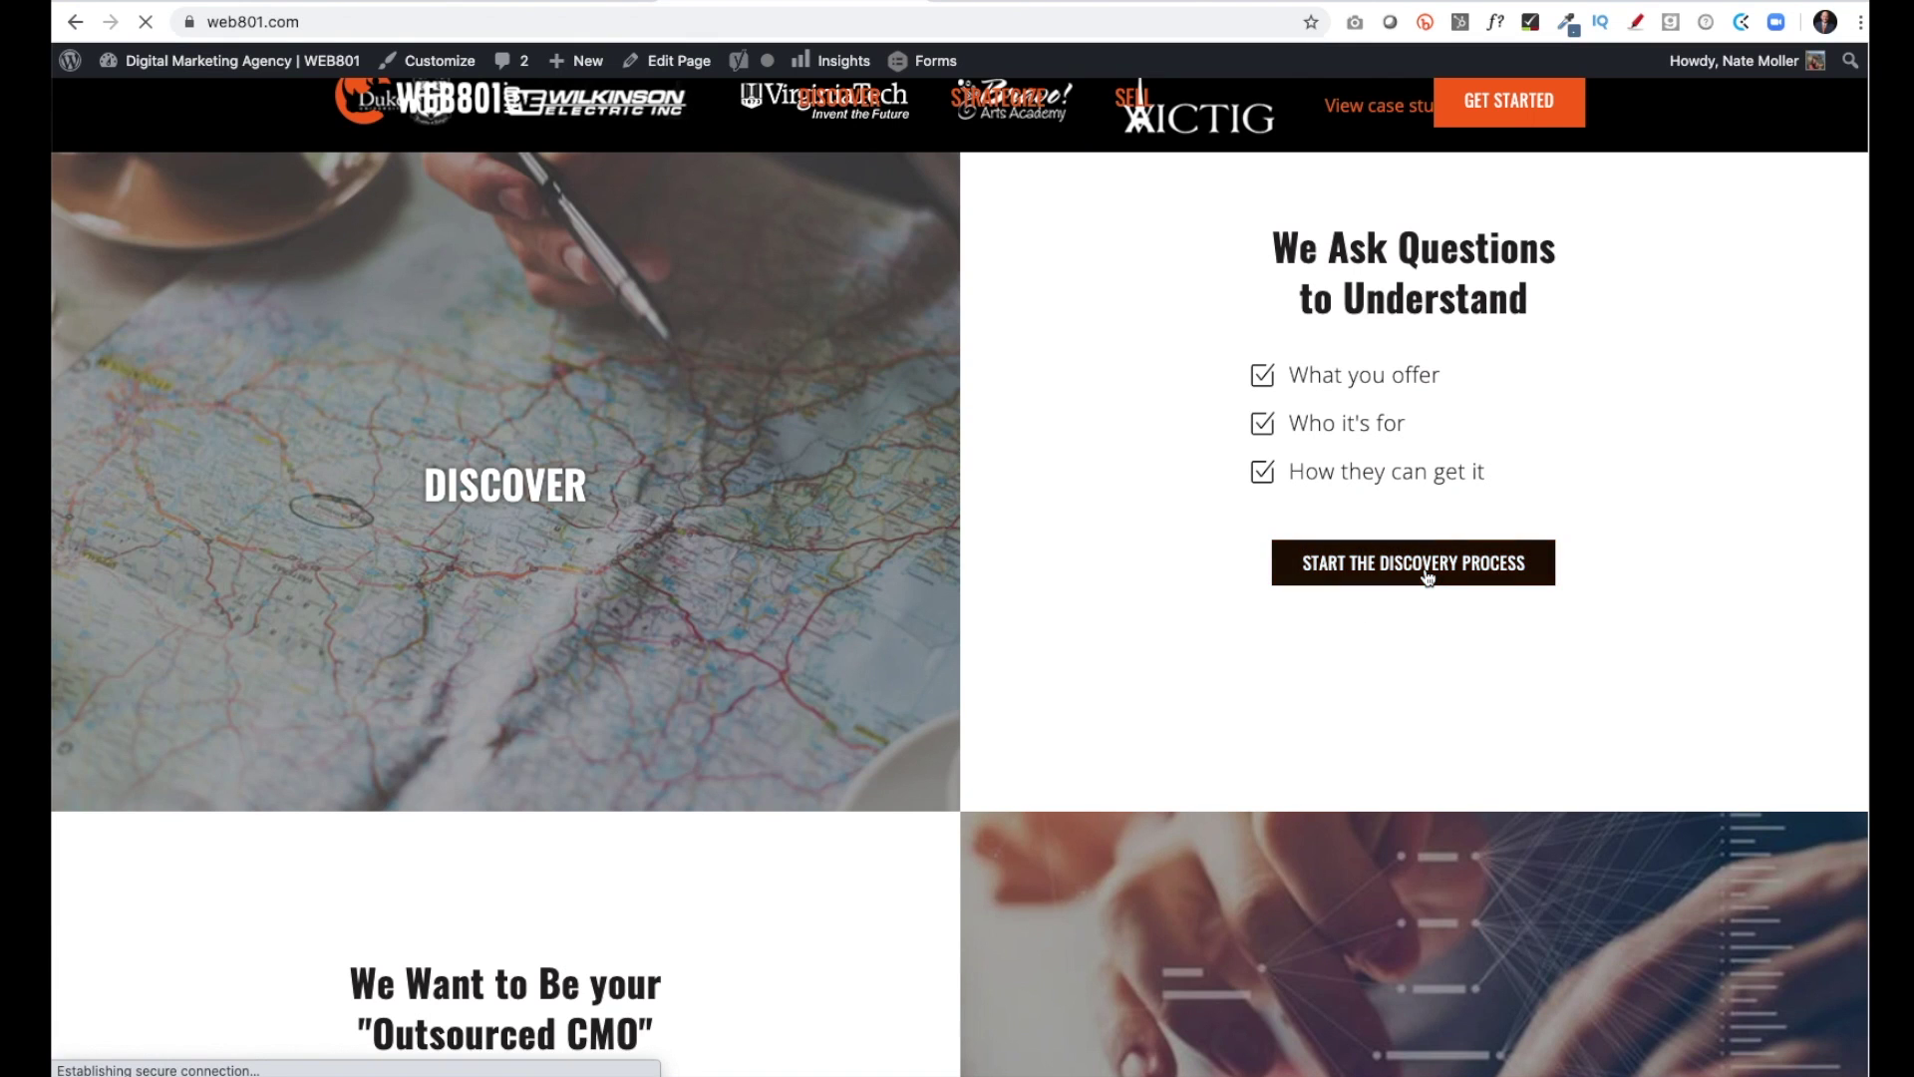
click(1425, 573)
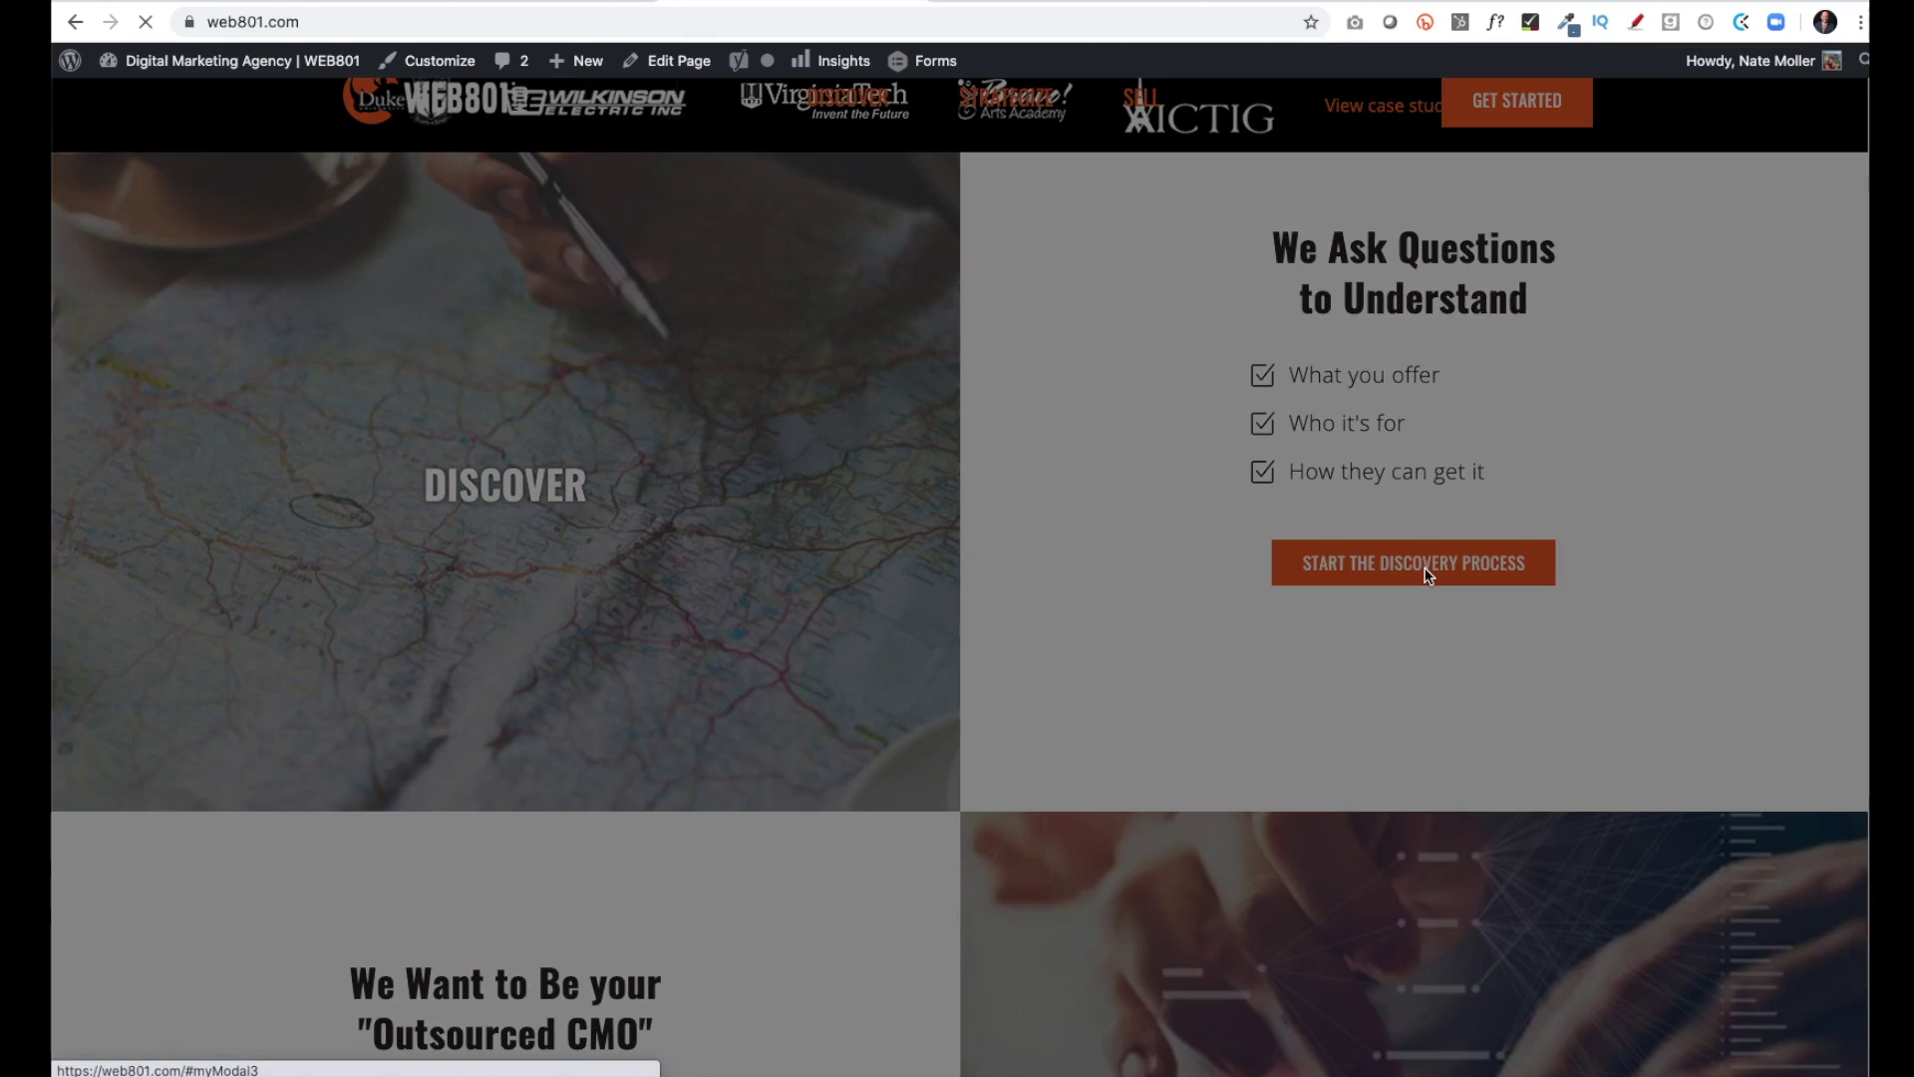
click(713, 361)
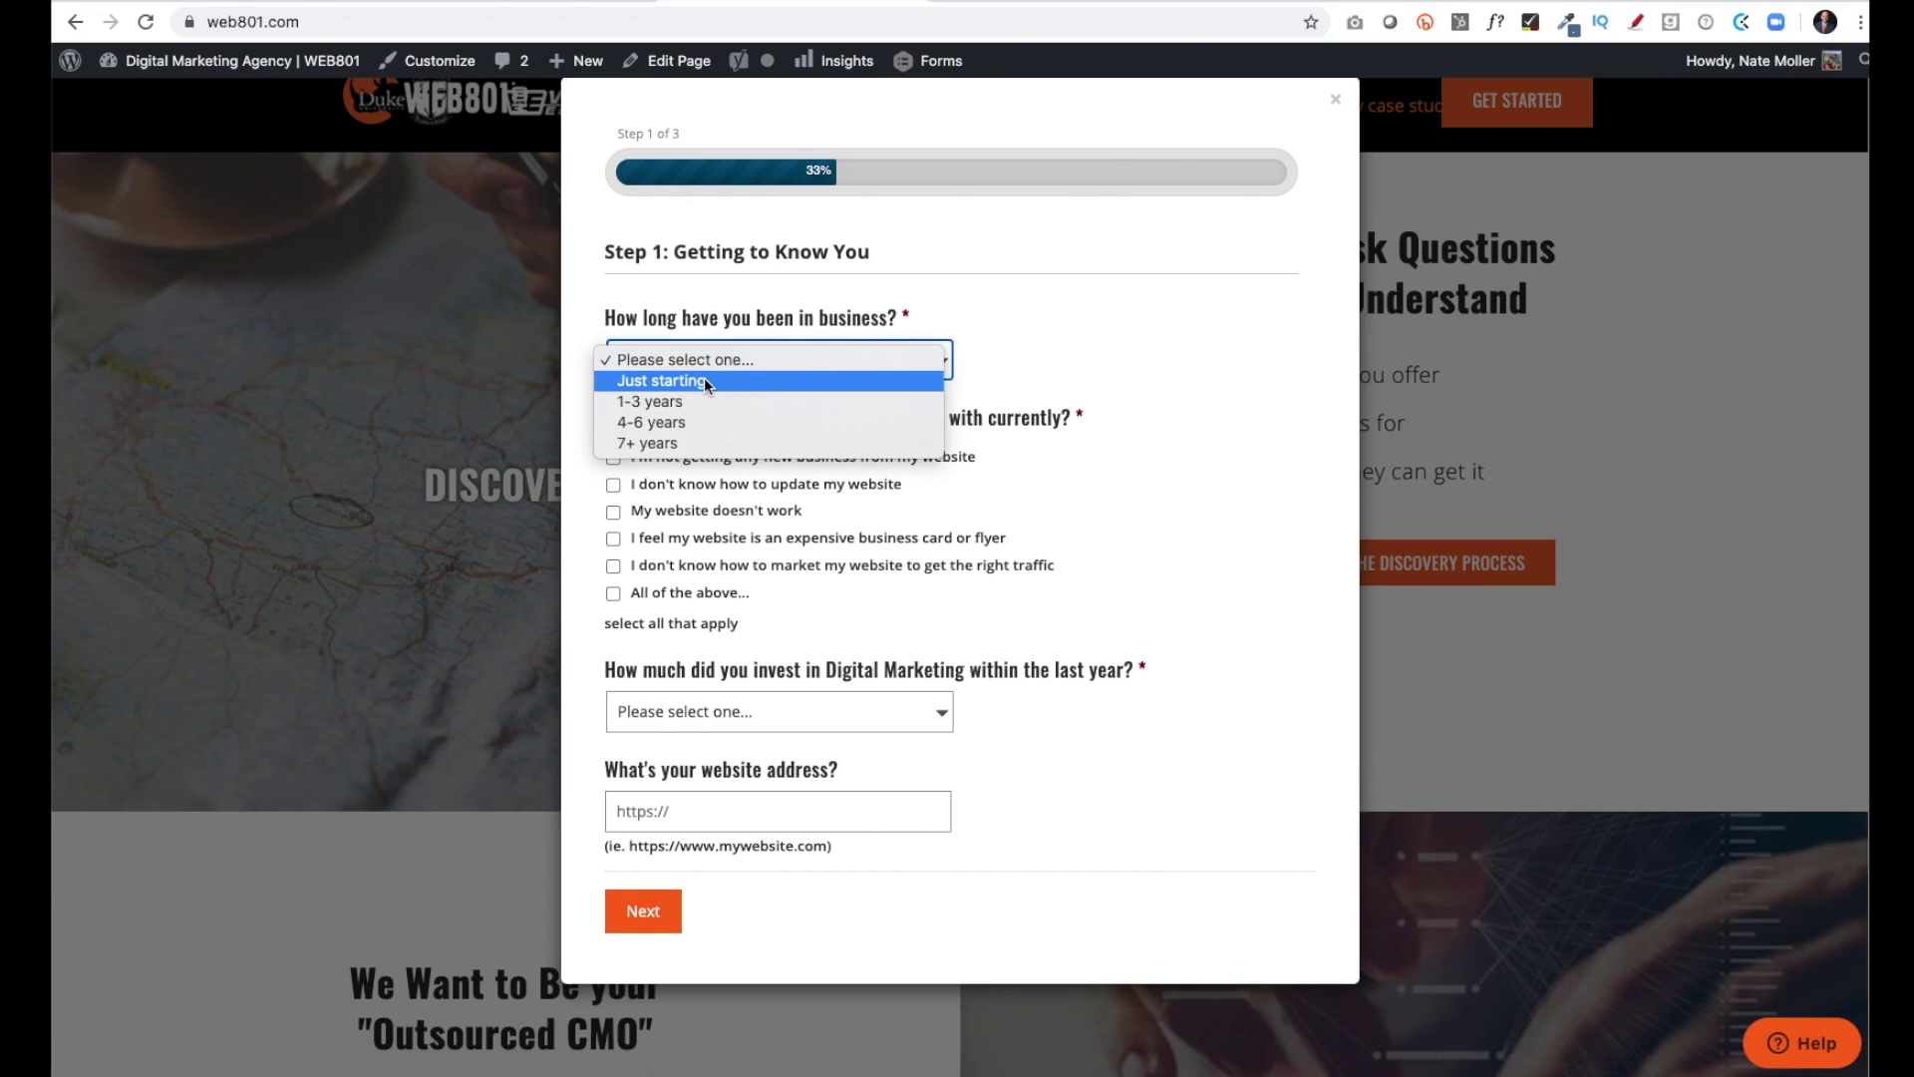
click(702, 380)
click(613, 457)
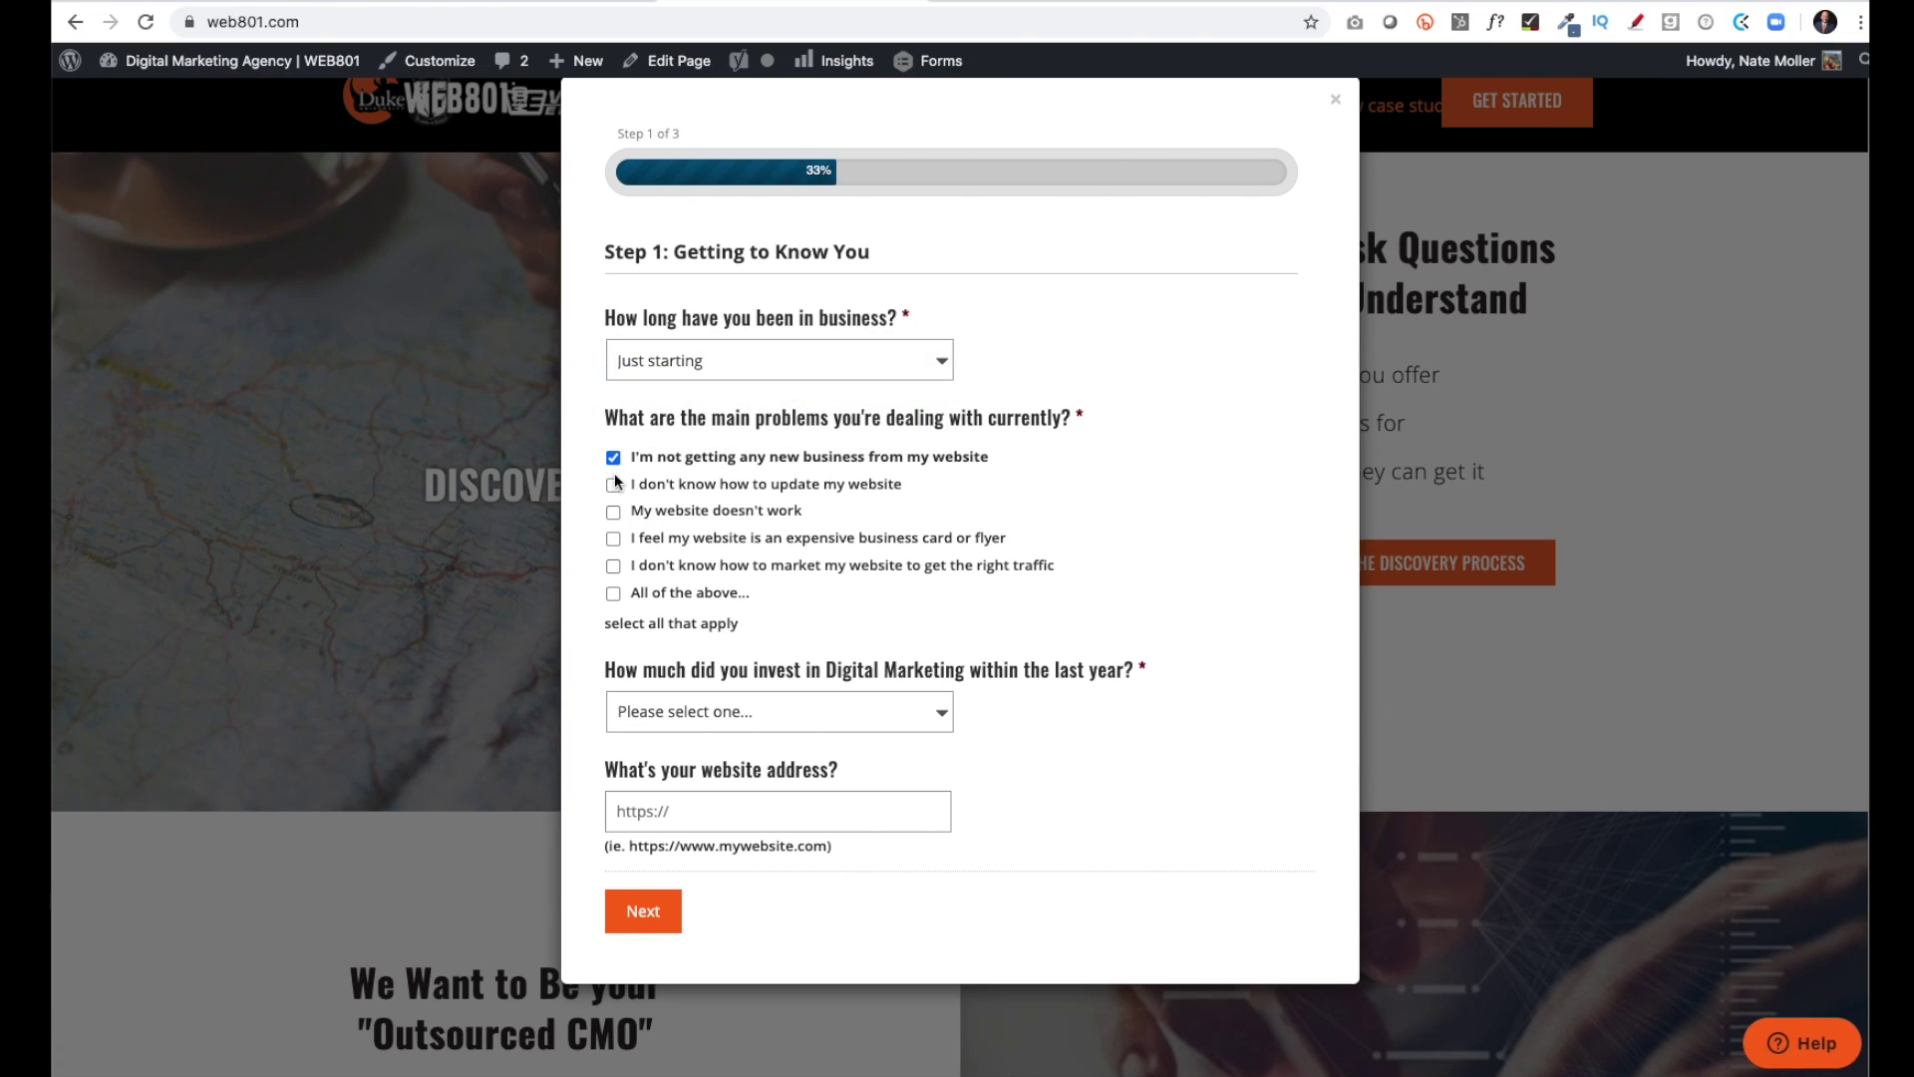
click(613, 484)
click(613, 511)
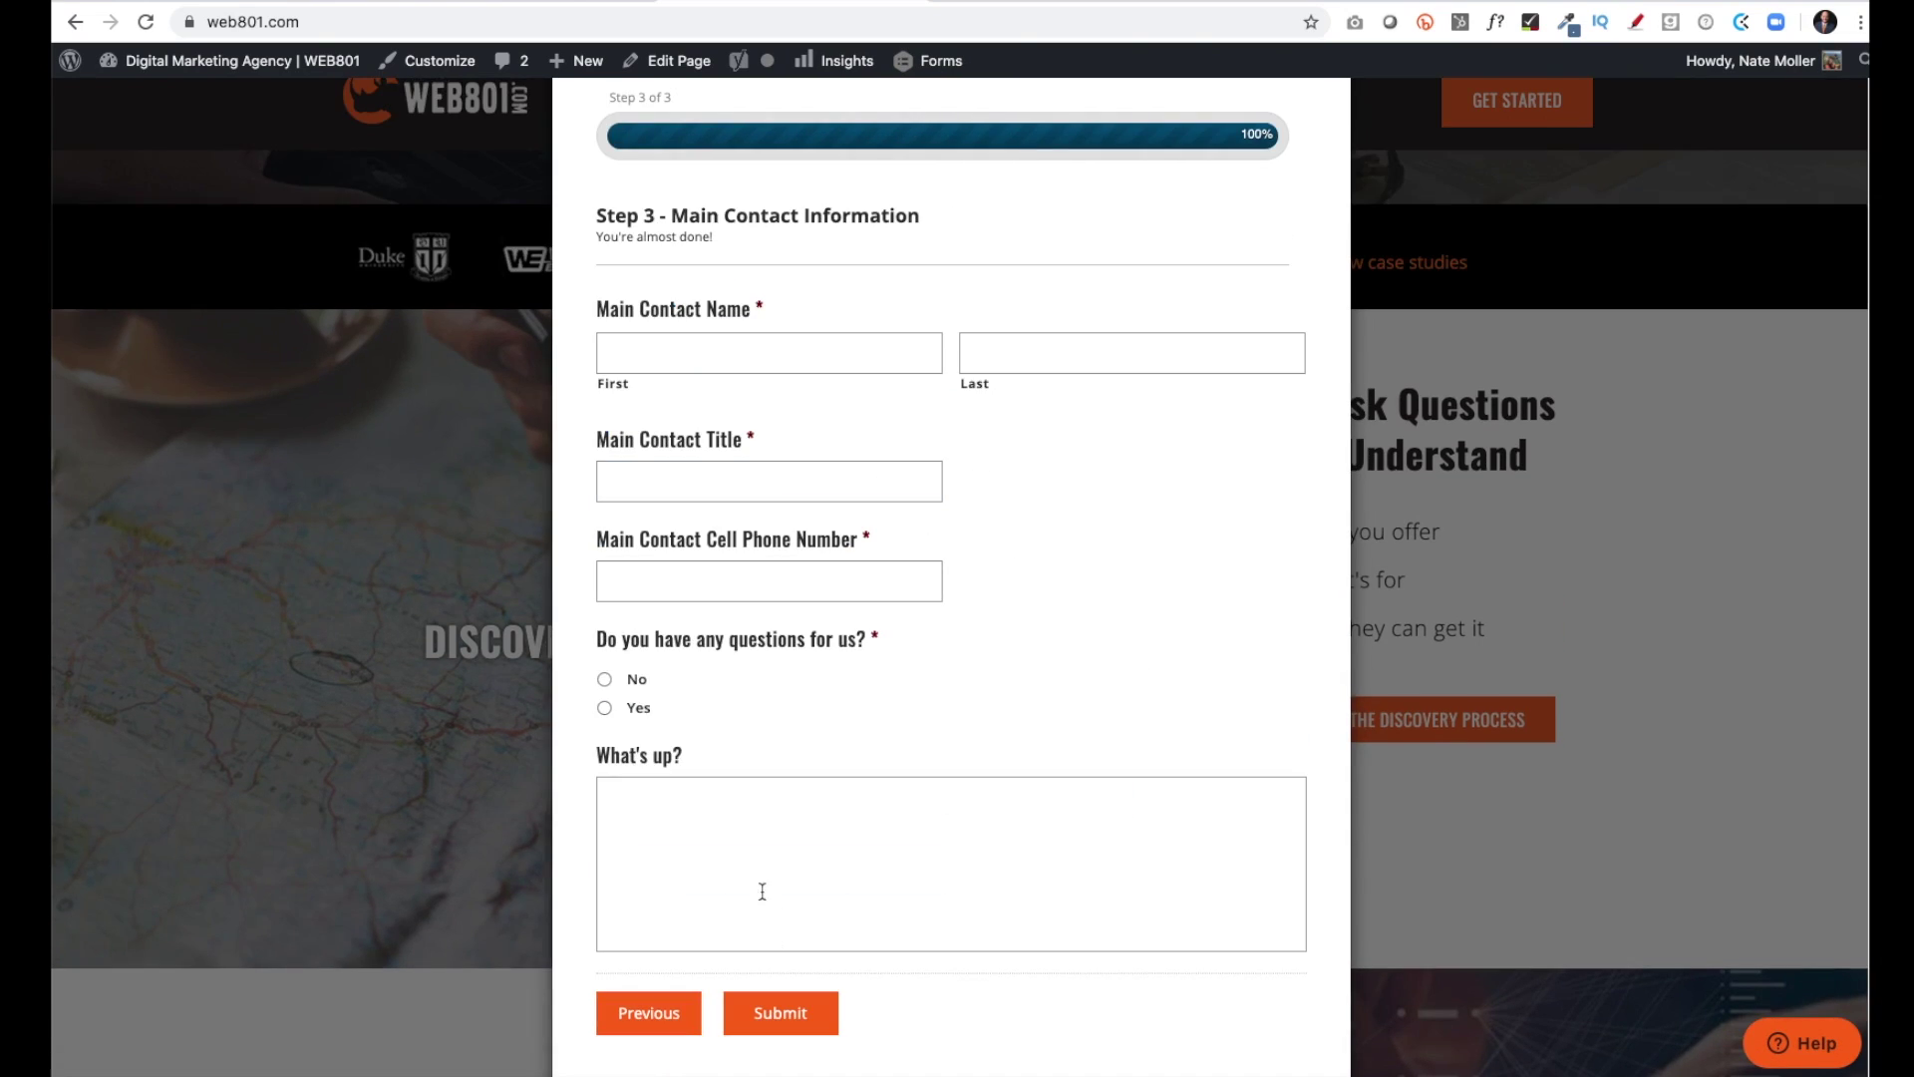
Answer No to having questions and submit the test lead.
click(604, 679)
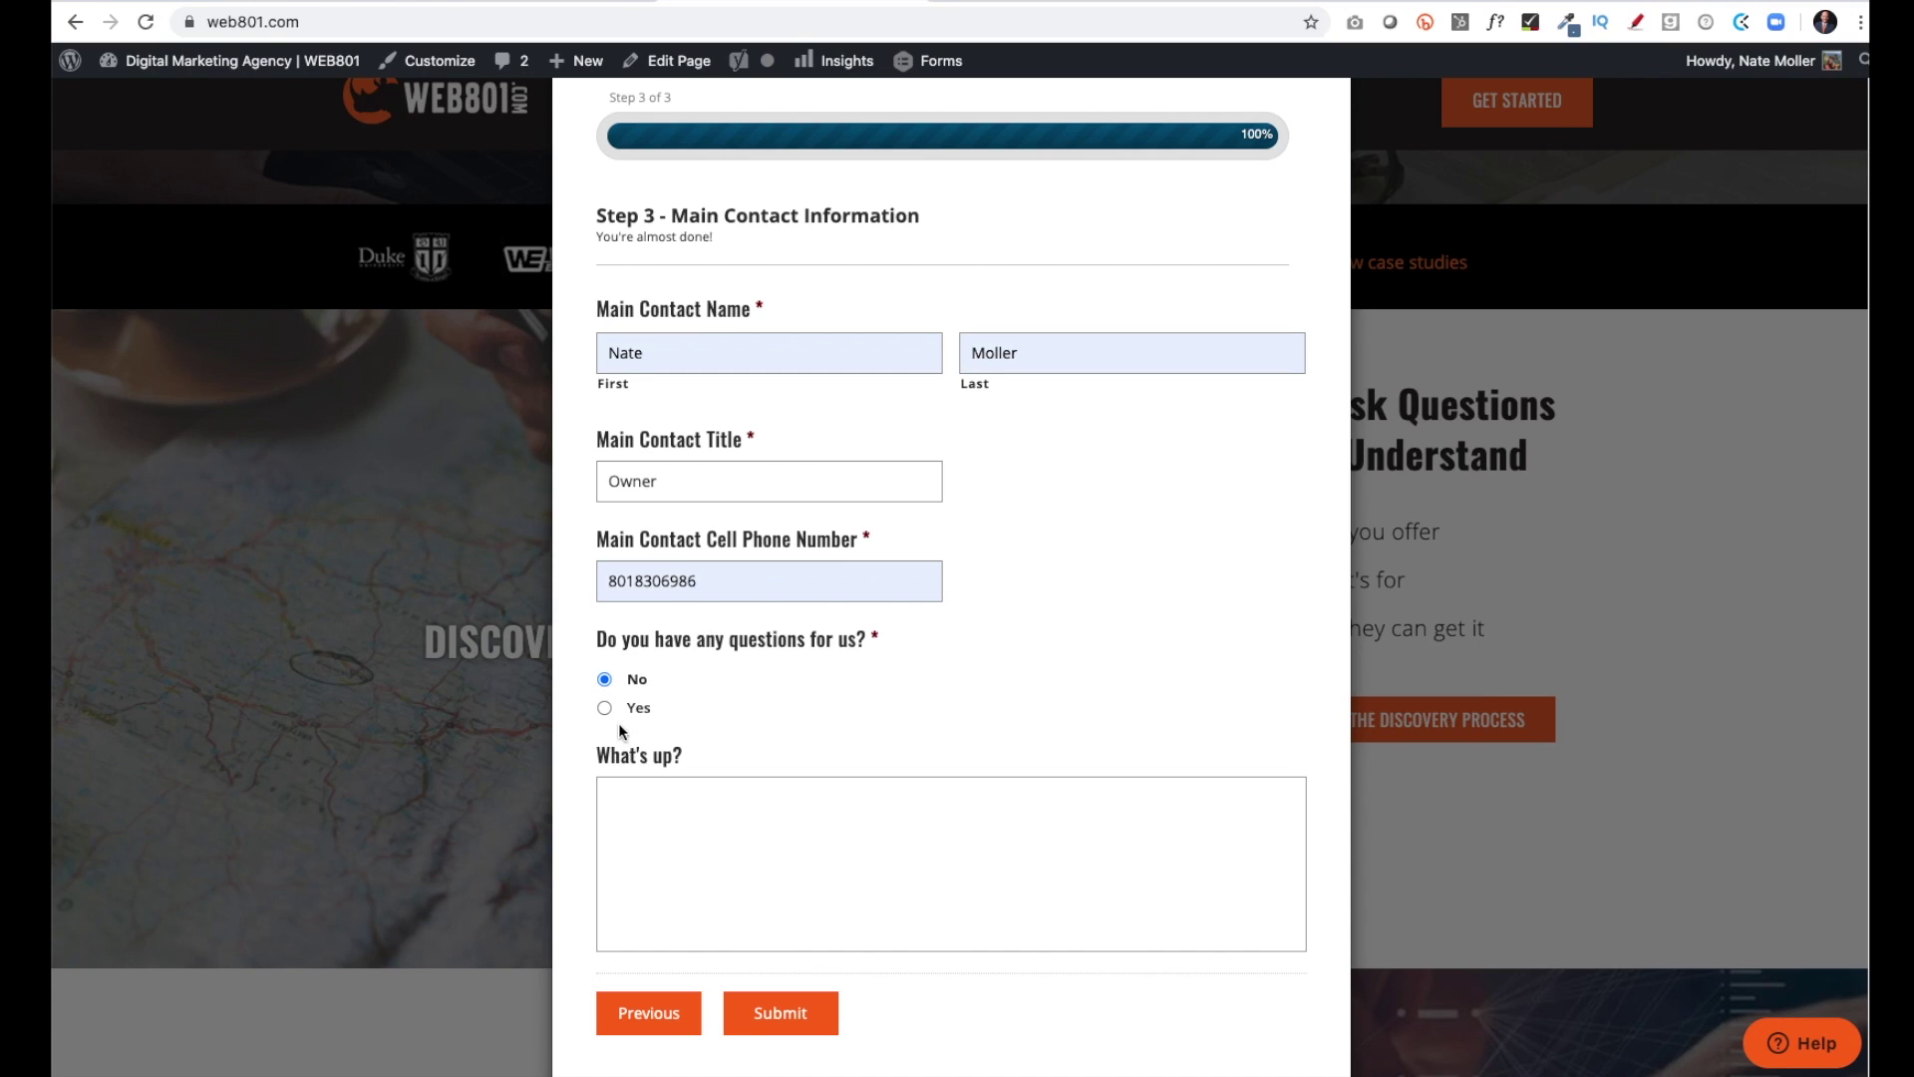
scroll(697, 848, down, 1)
click(780, 977)
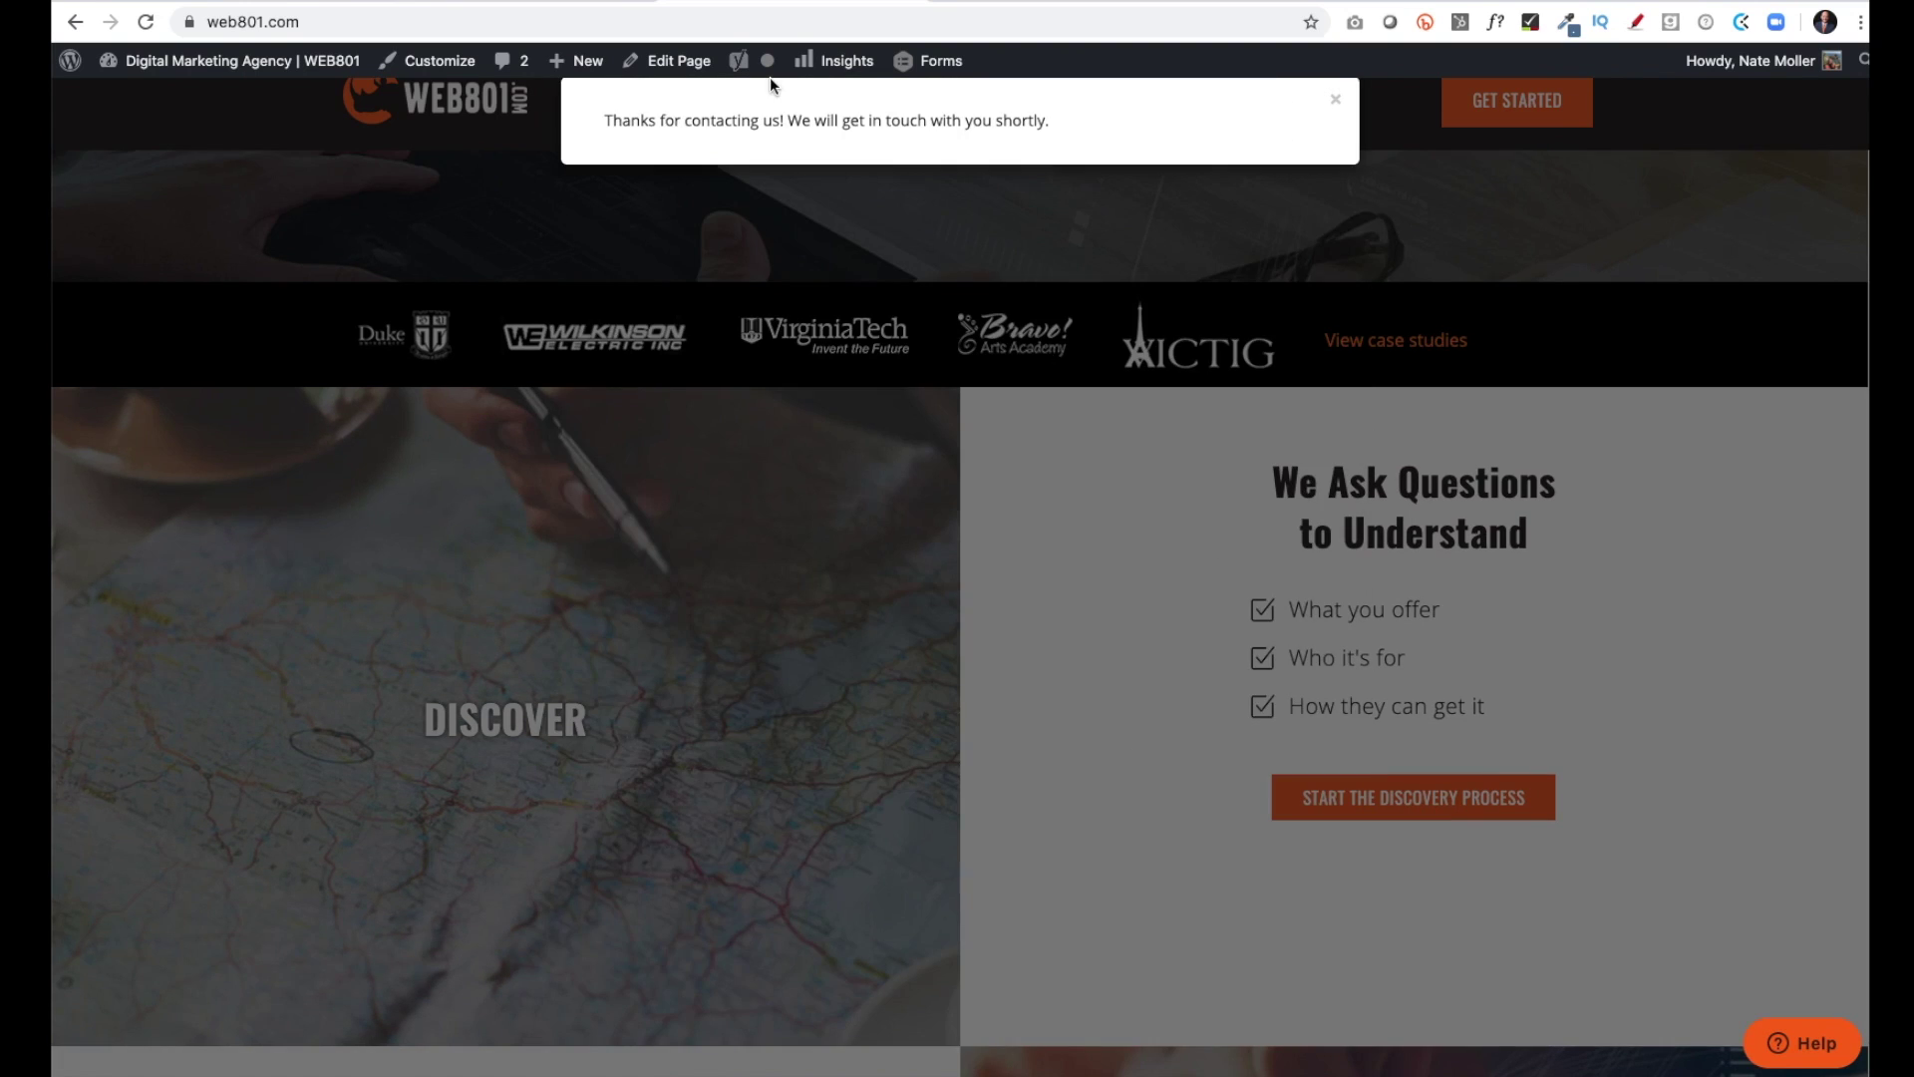
key(ctrl+Tab)
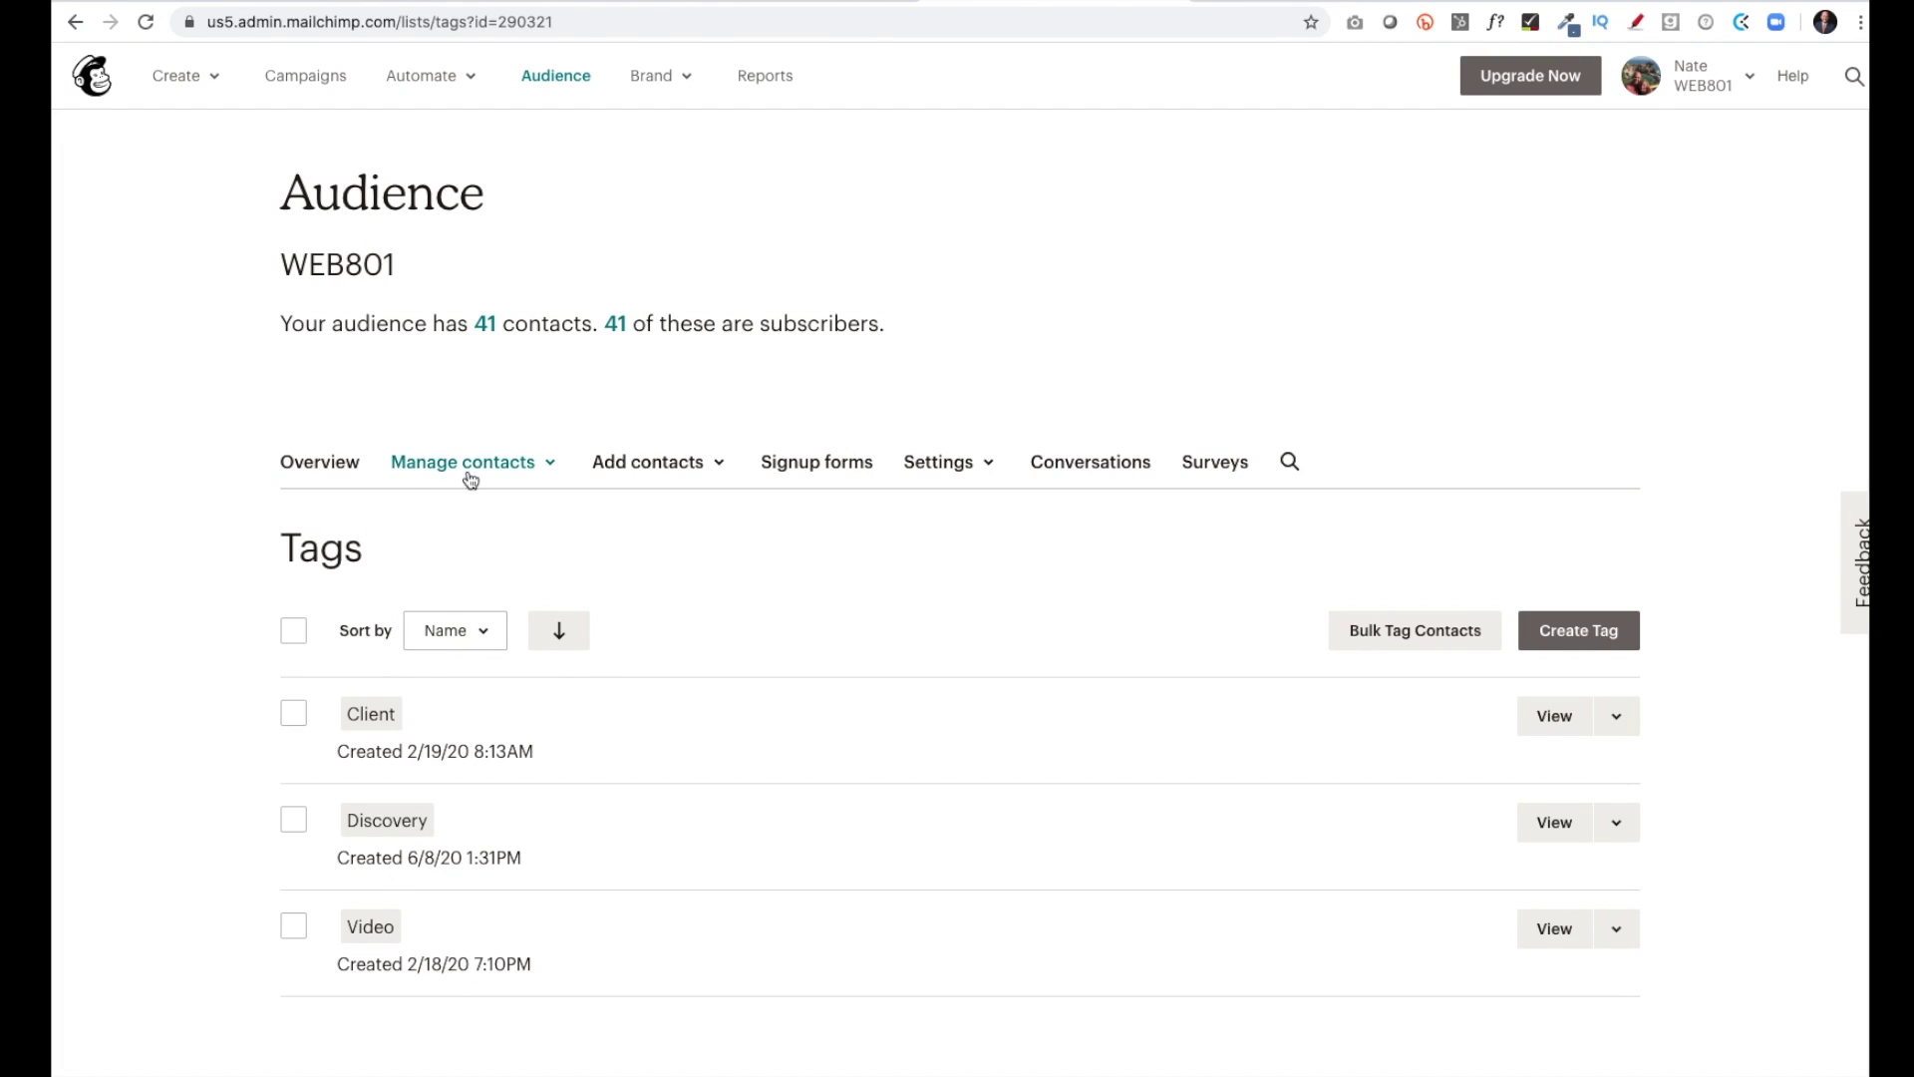
View the contacts under the Discovery tag on the WEB801 audience dashboard to confirm the test lead.
click(538, 76)
scroll(1231, 777, down, 4)
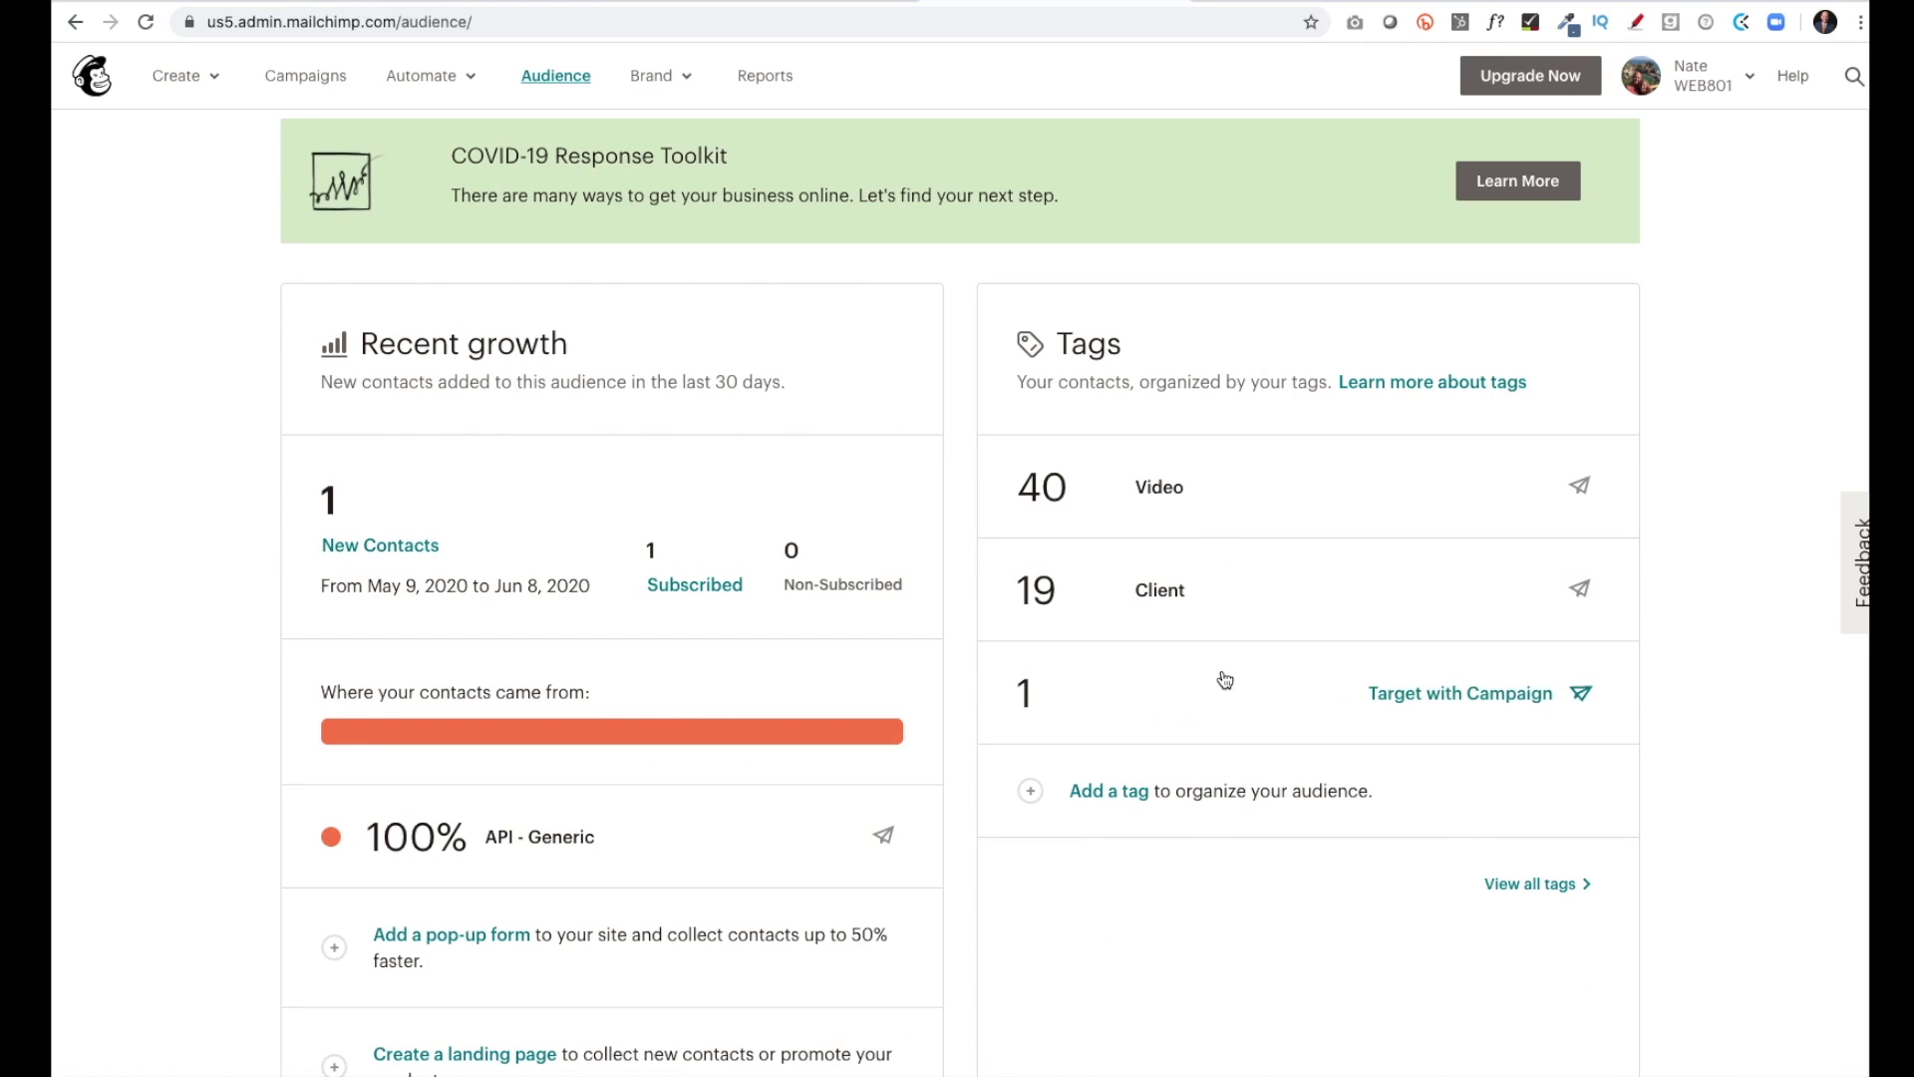
click(1183, 698)
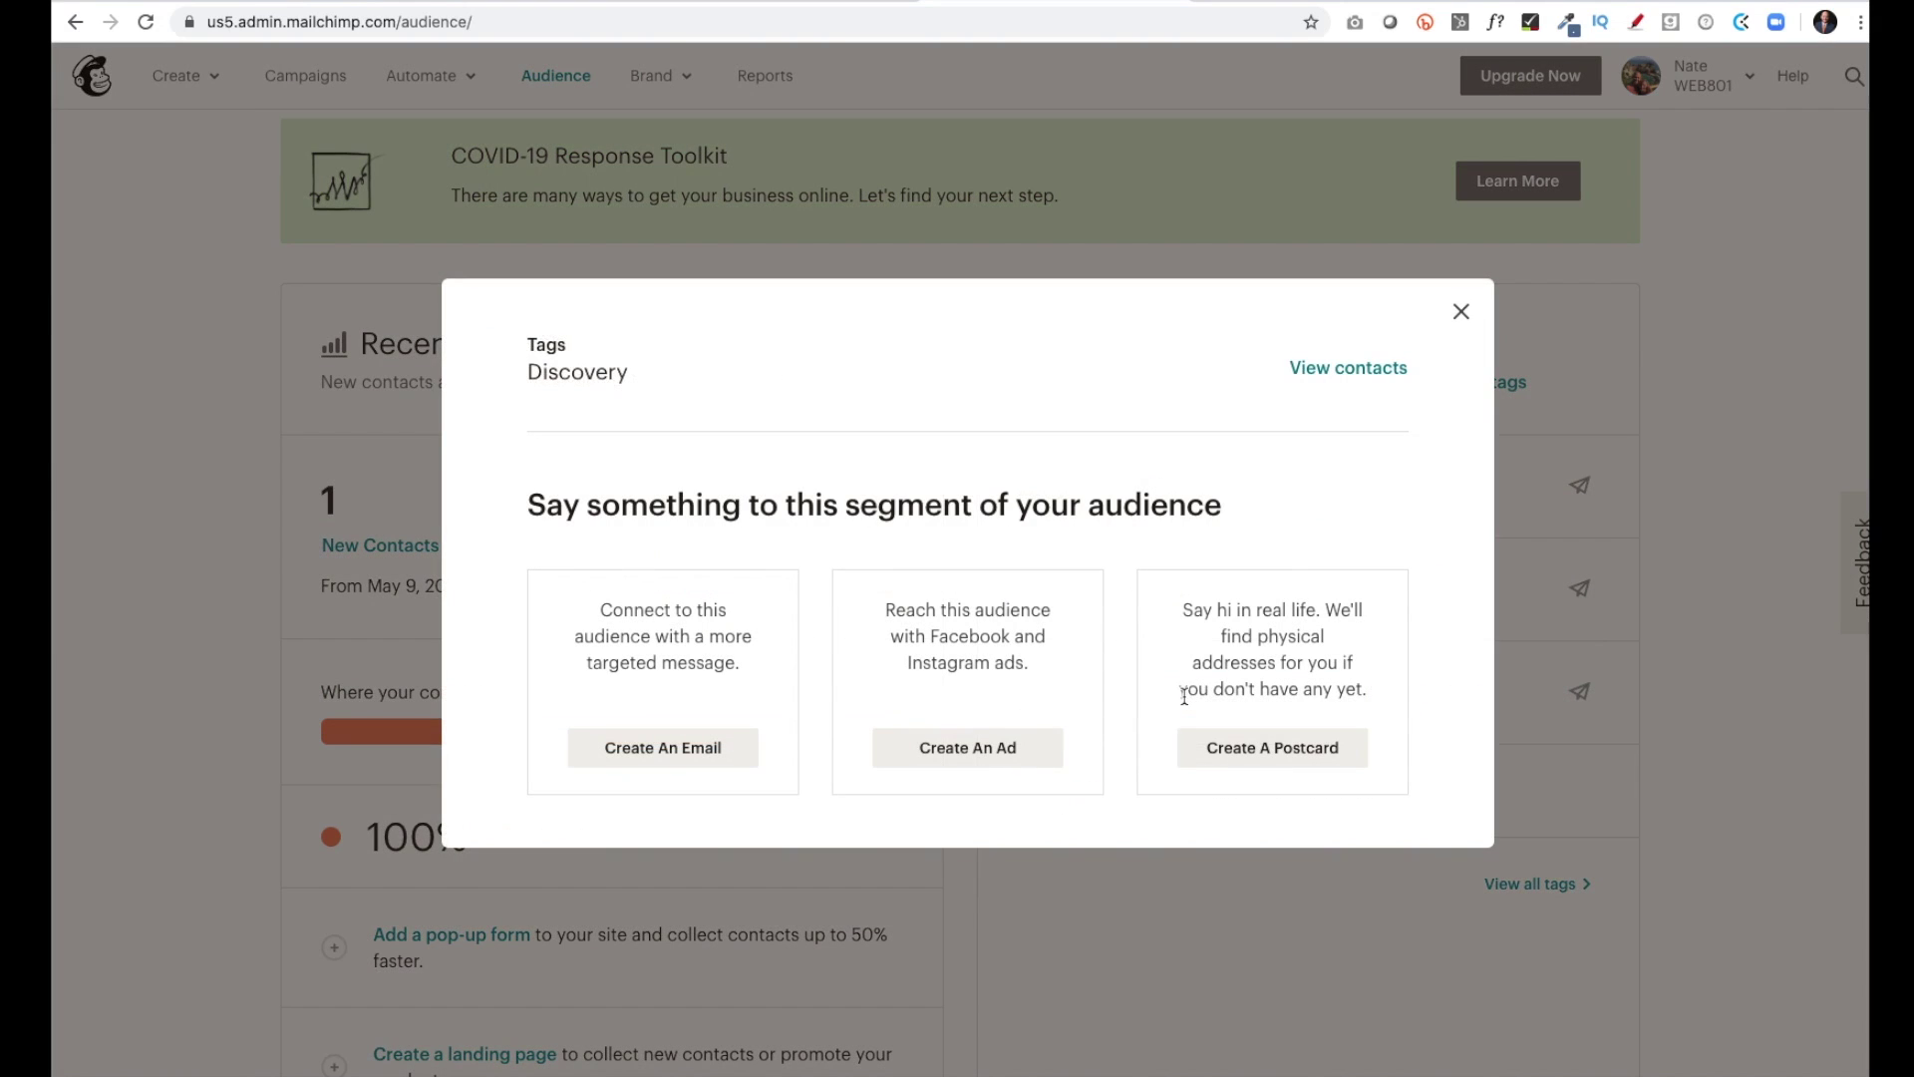
click(1379, 369)
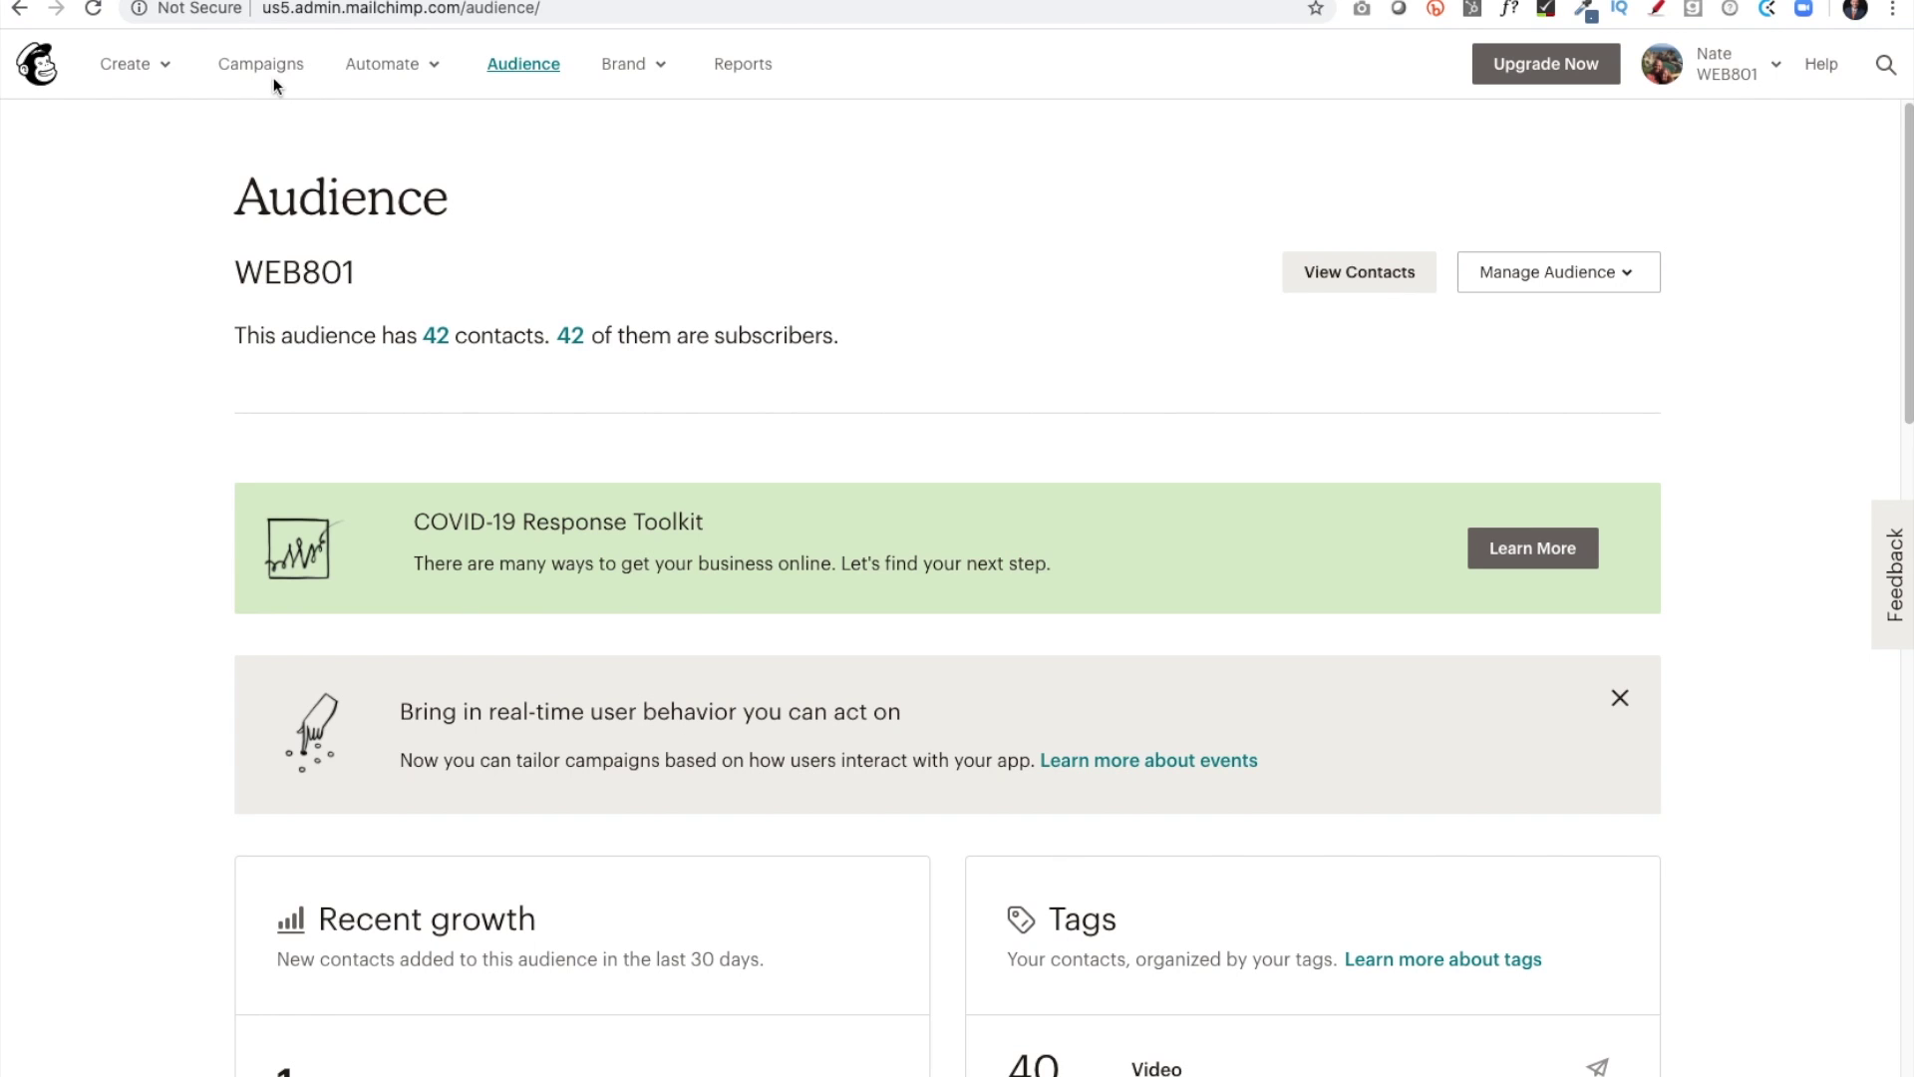
From Campaigns, create an Email campaign named 'Discovery #1' and begin editing it.
click(274, 75)
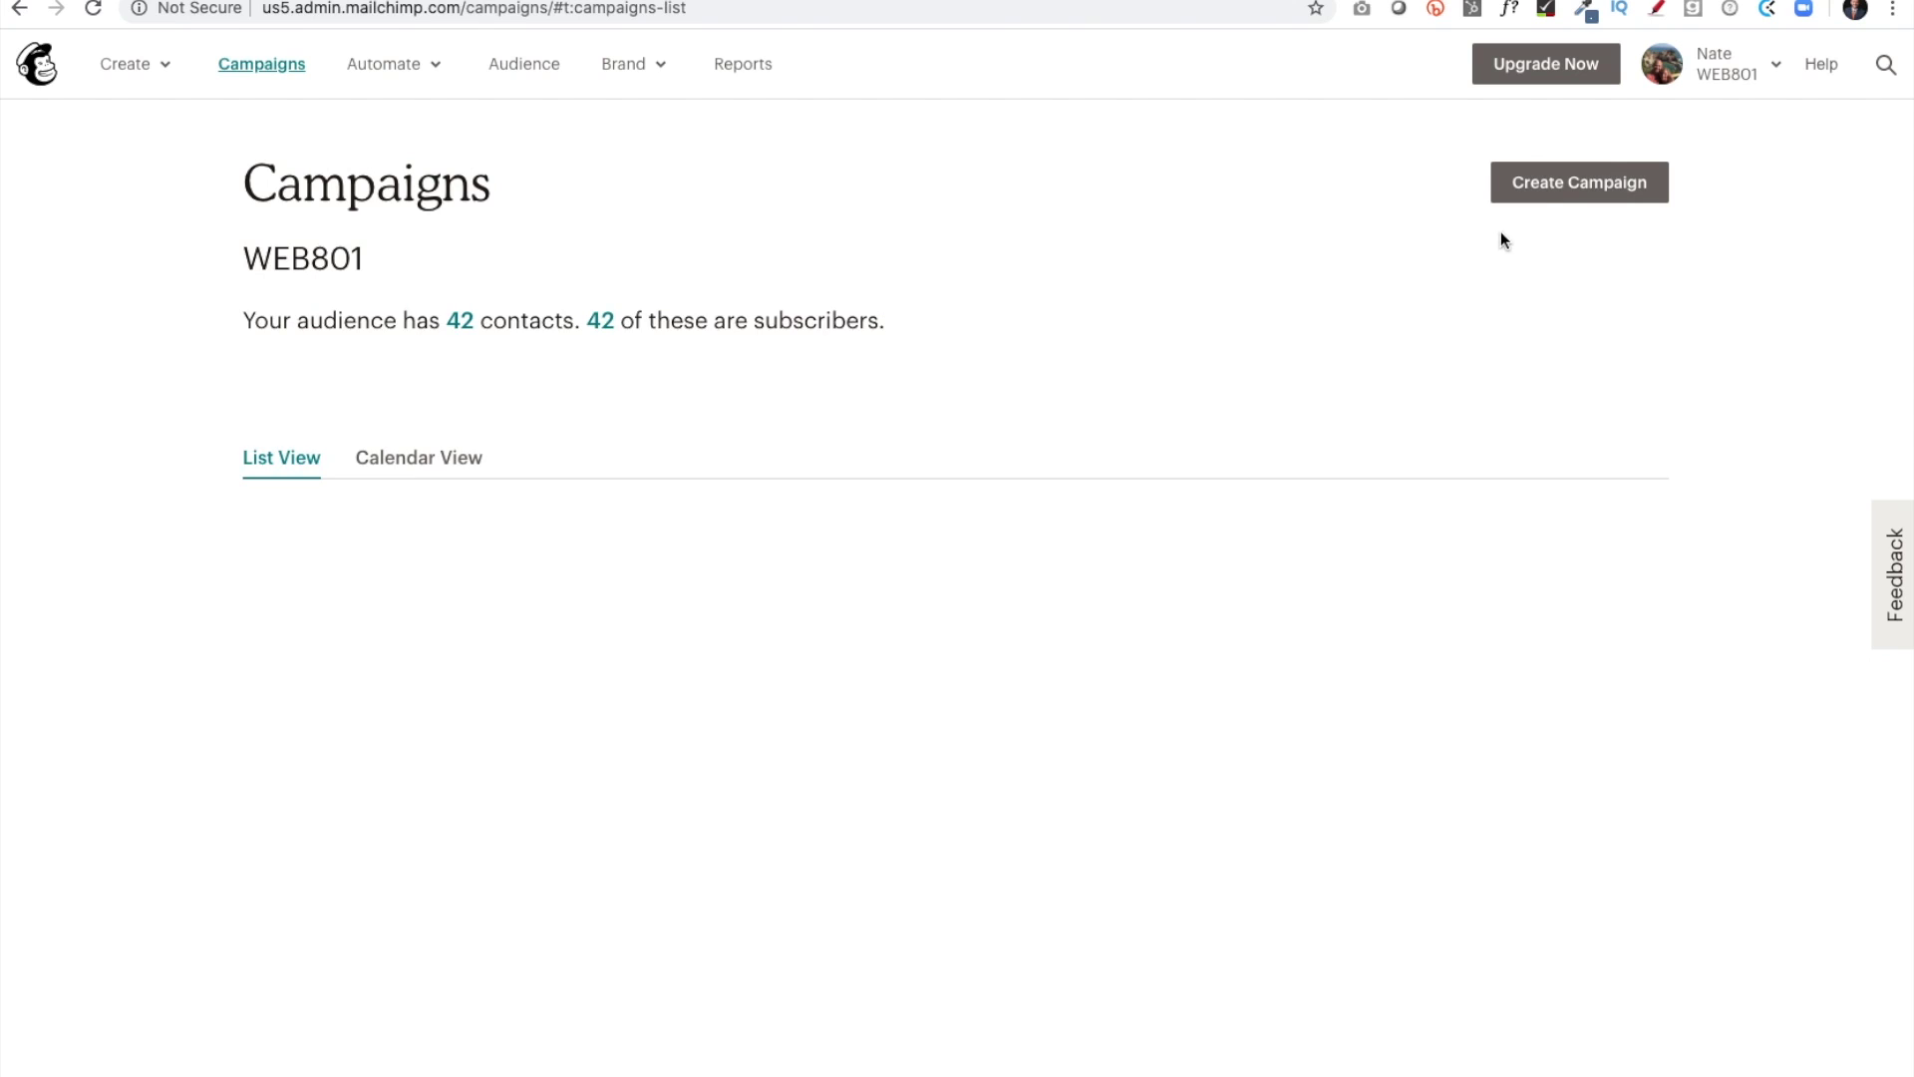
click(1558, 189)
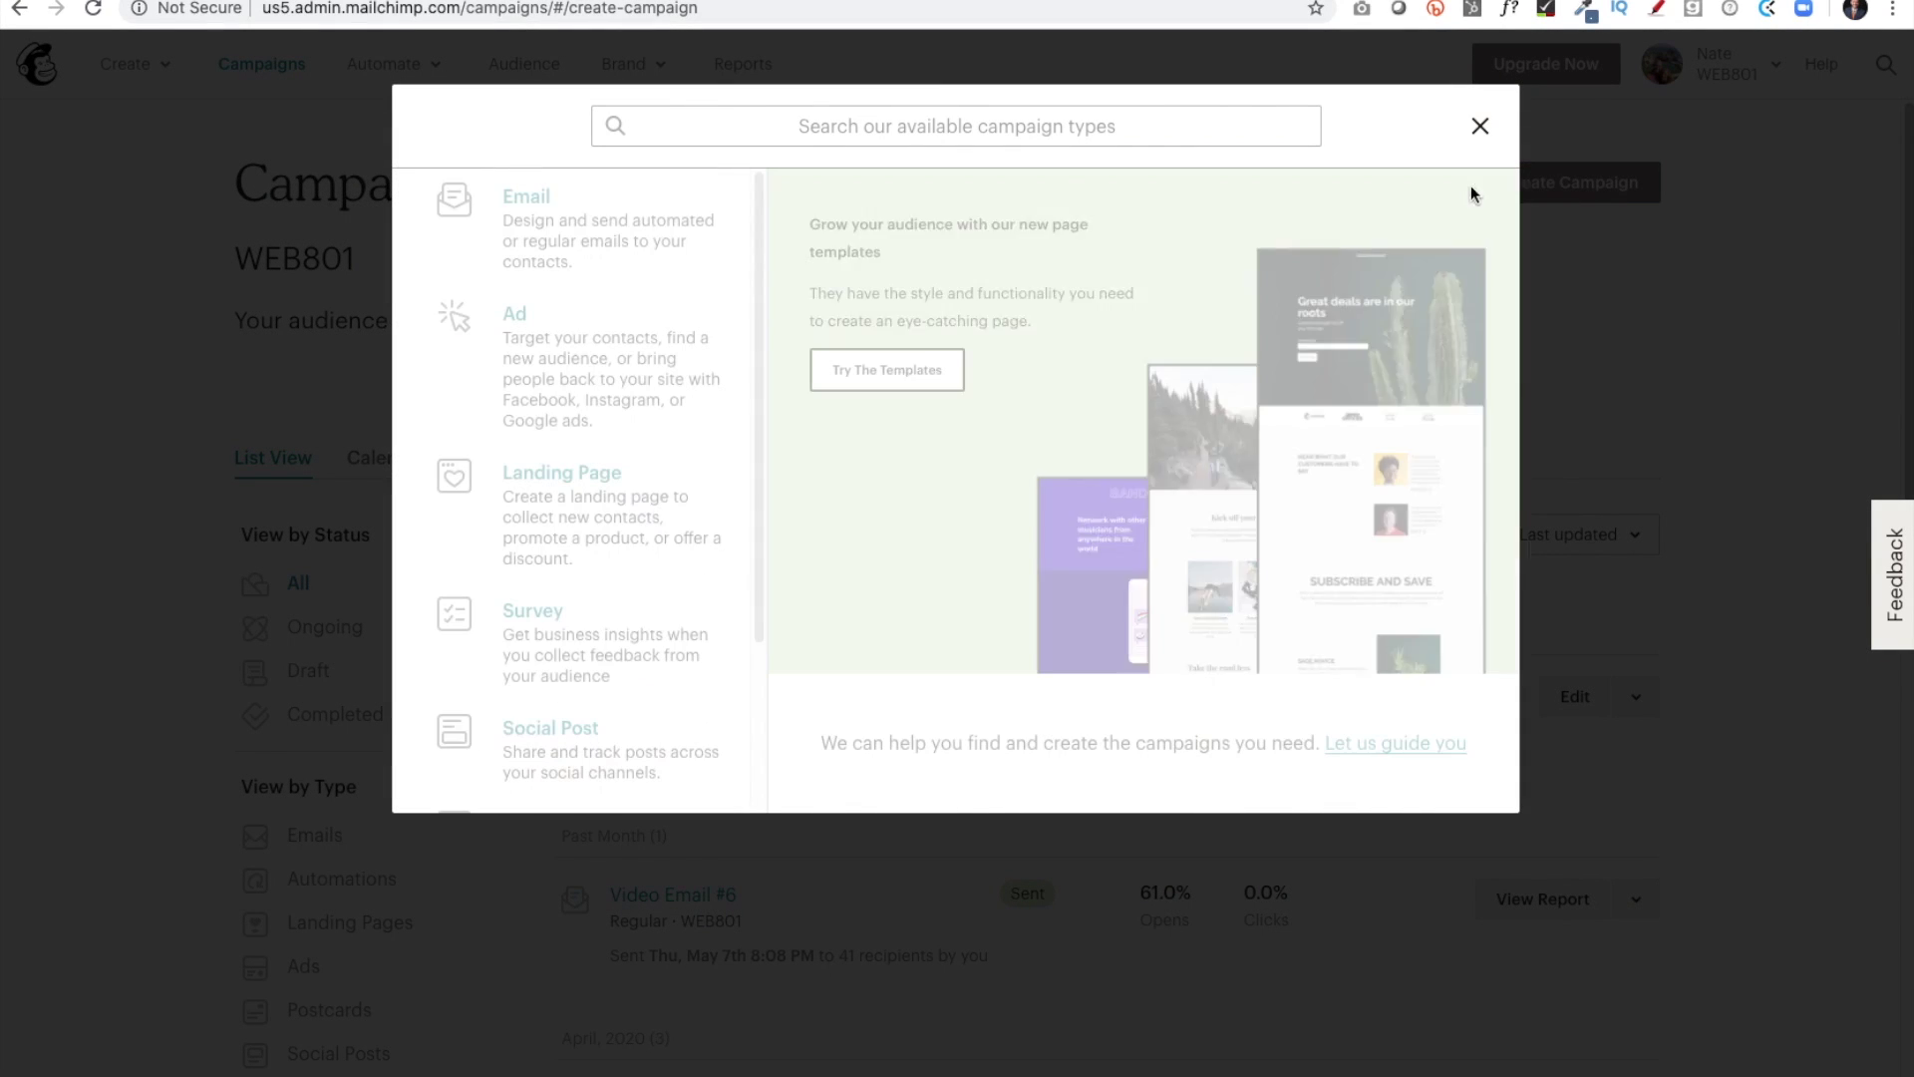
click(524, 214)
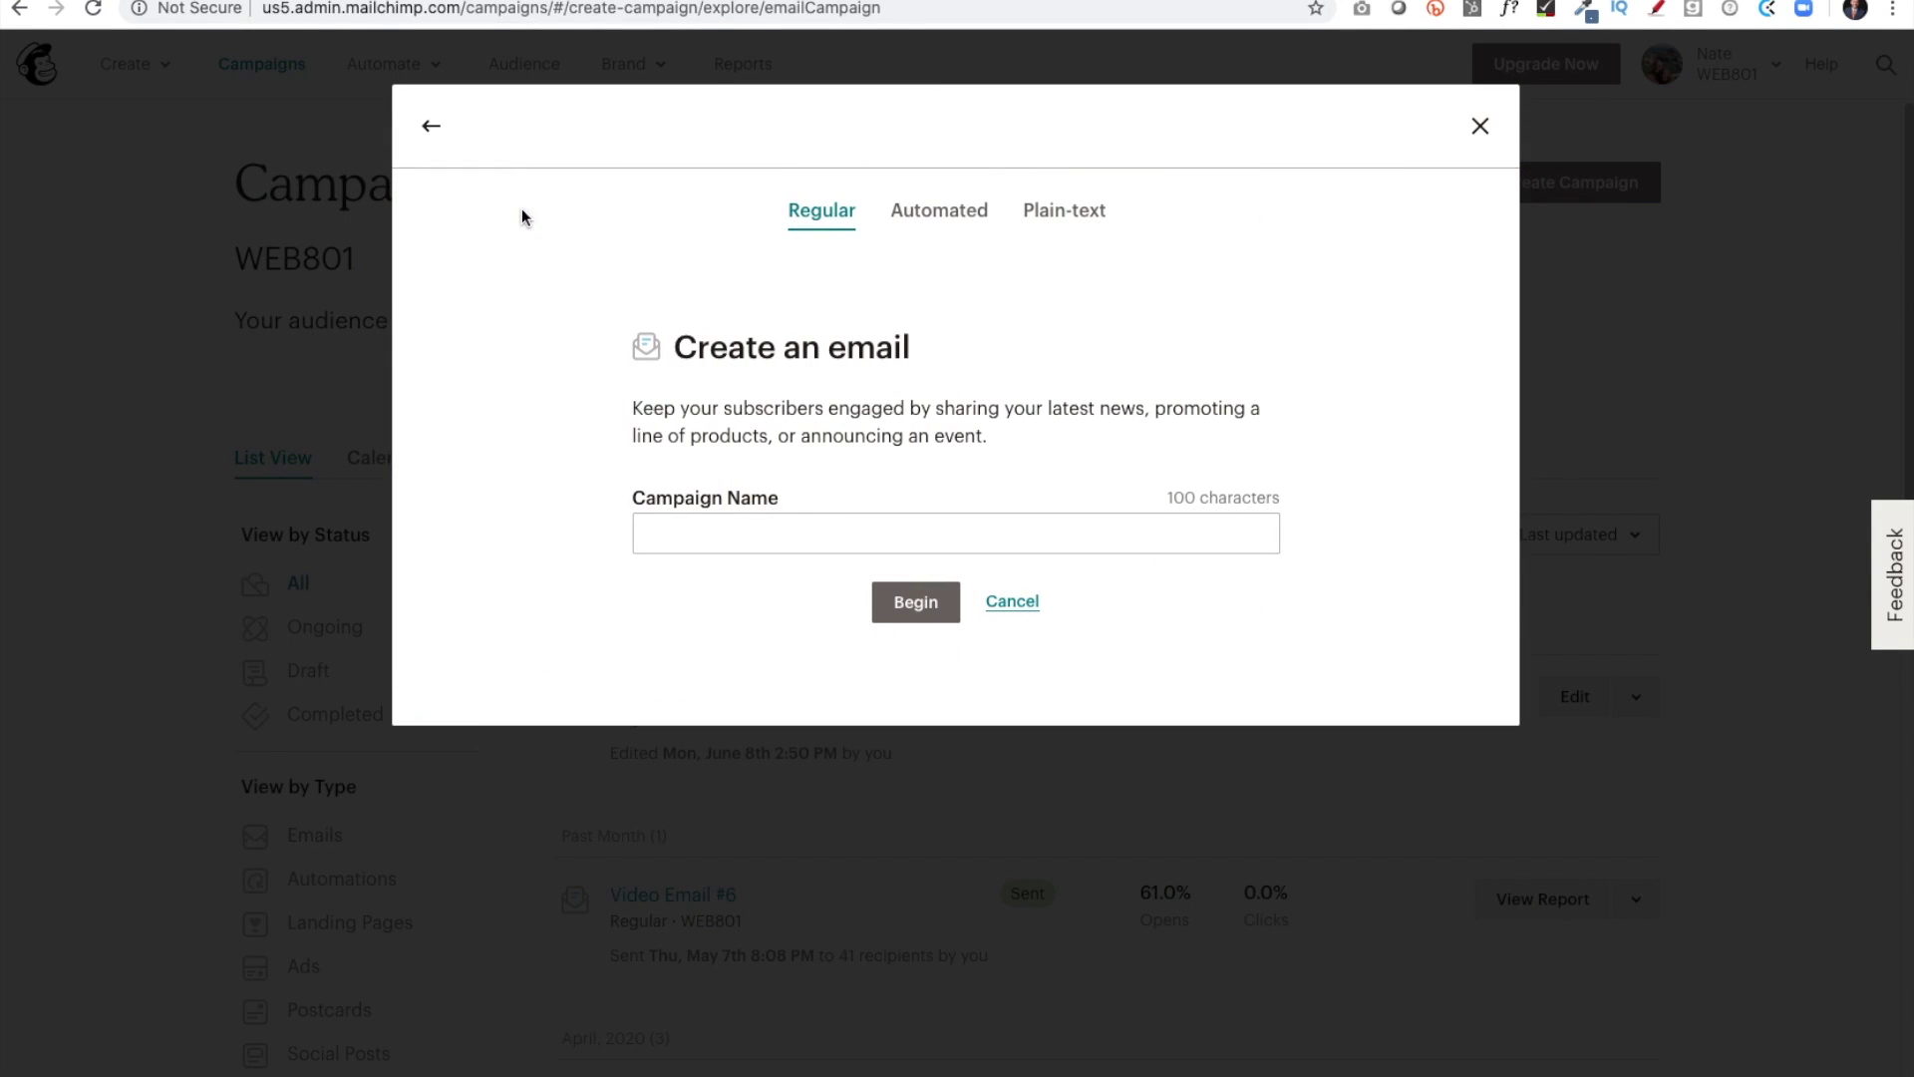
click(719, 526)
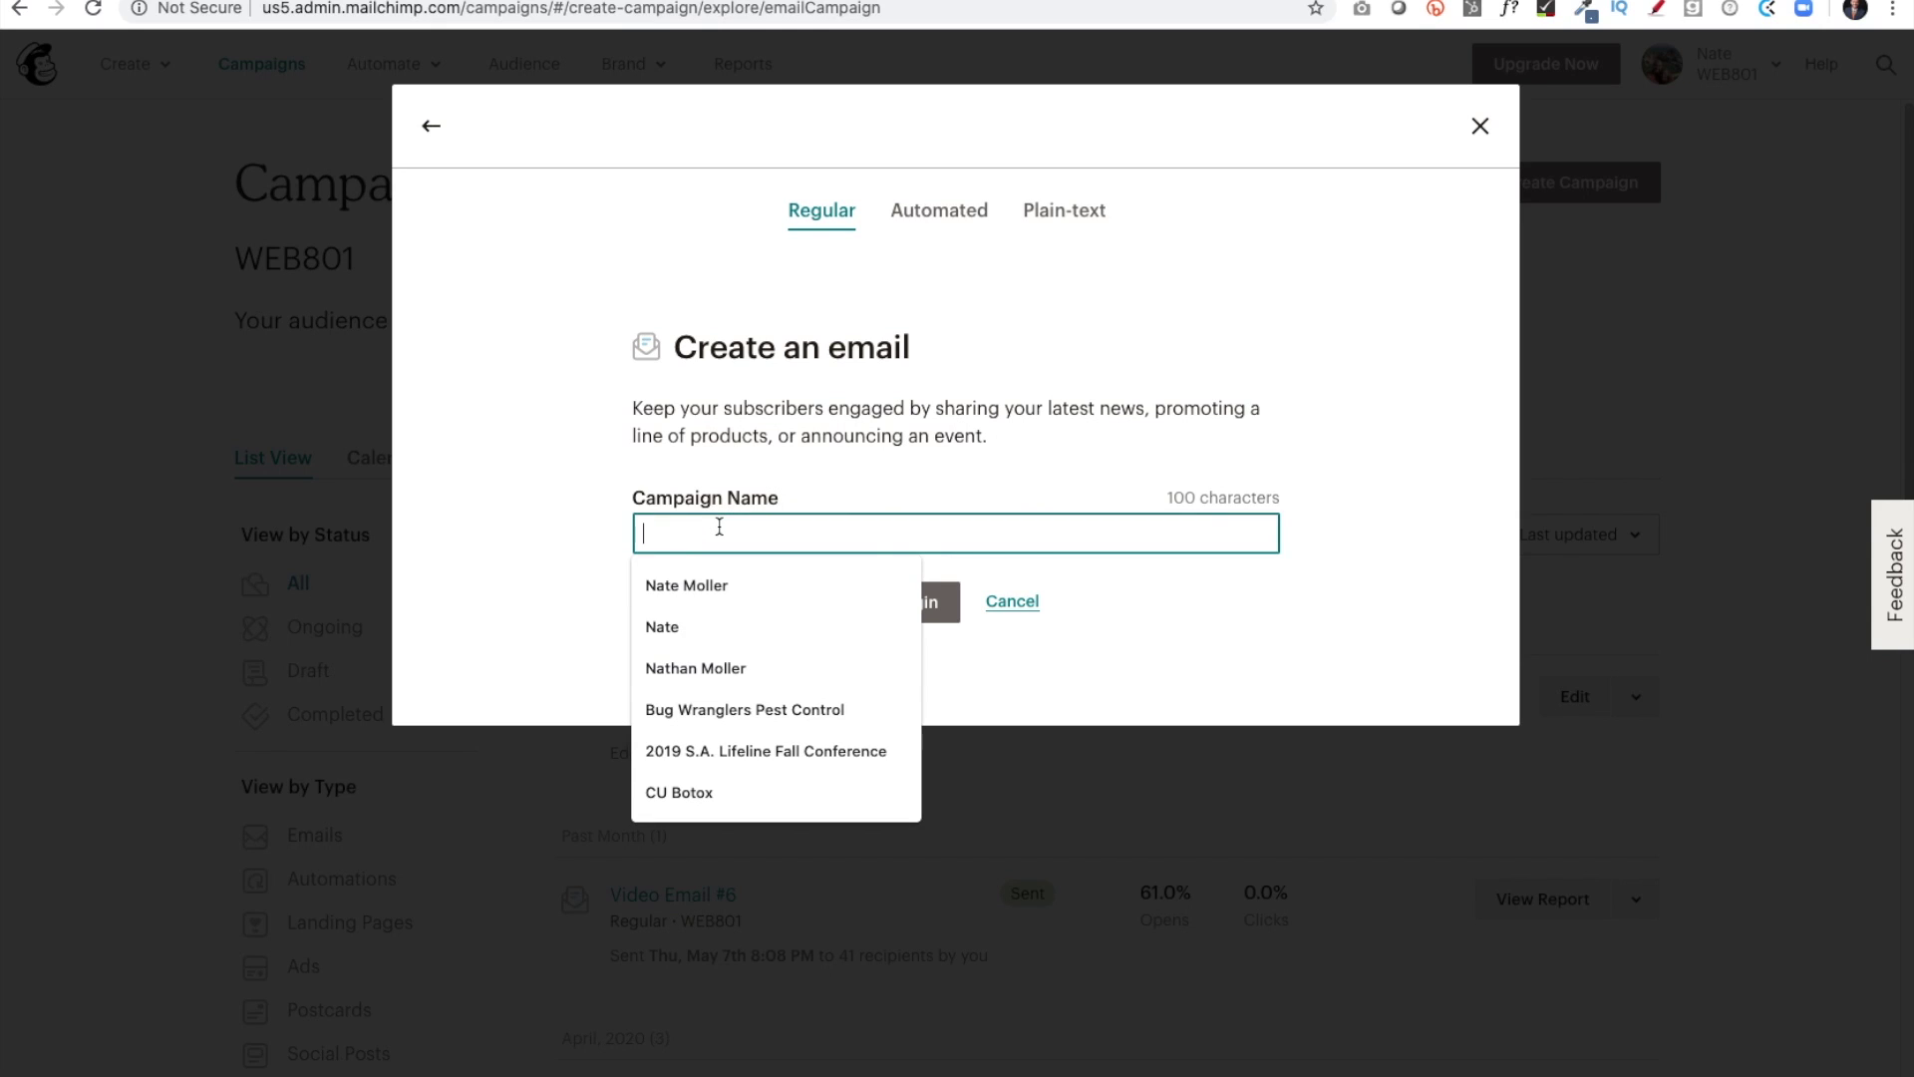
text(DRG)
key(BackSpace)
key(BackSpace)
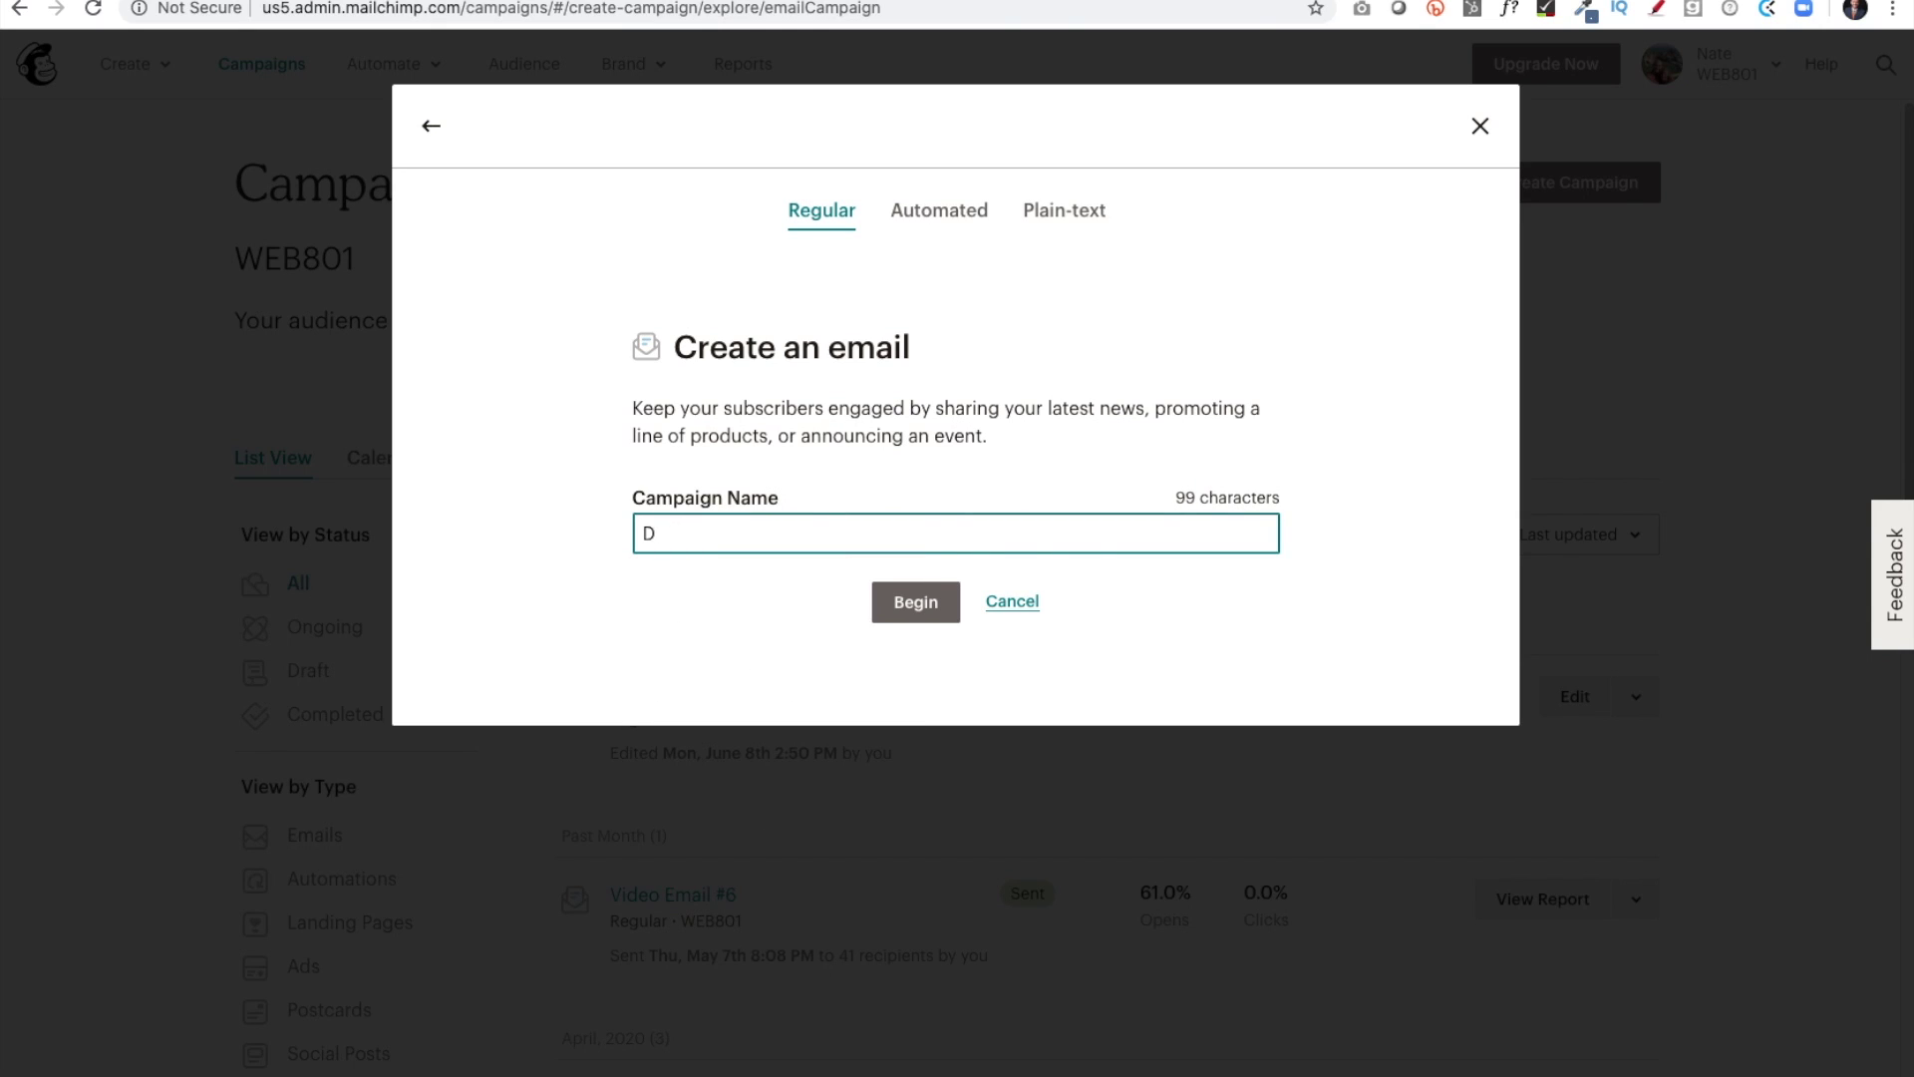
text(iscovery #1)
click(897, 606)
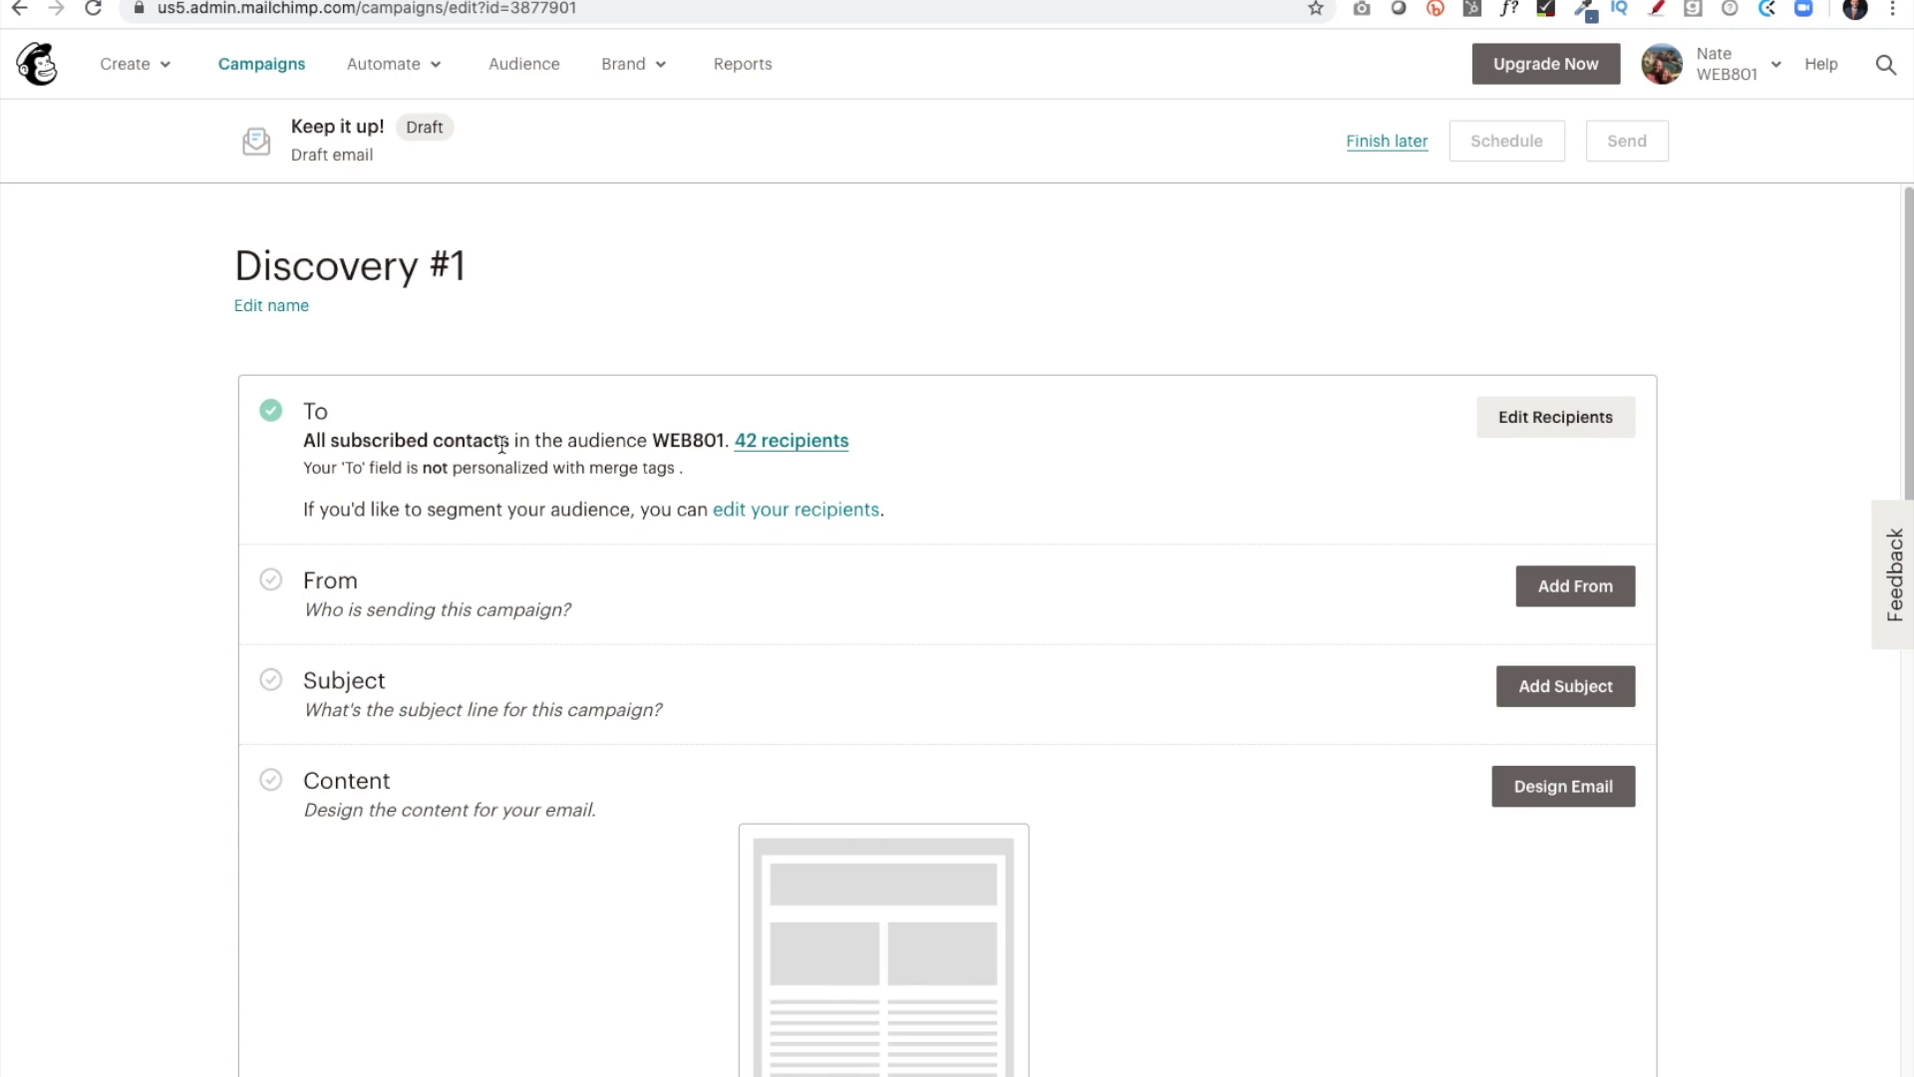
Set the campaign recipients to only the Discovery tag.
click(1545, 435)
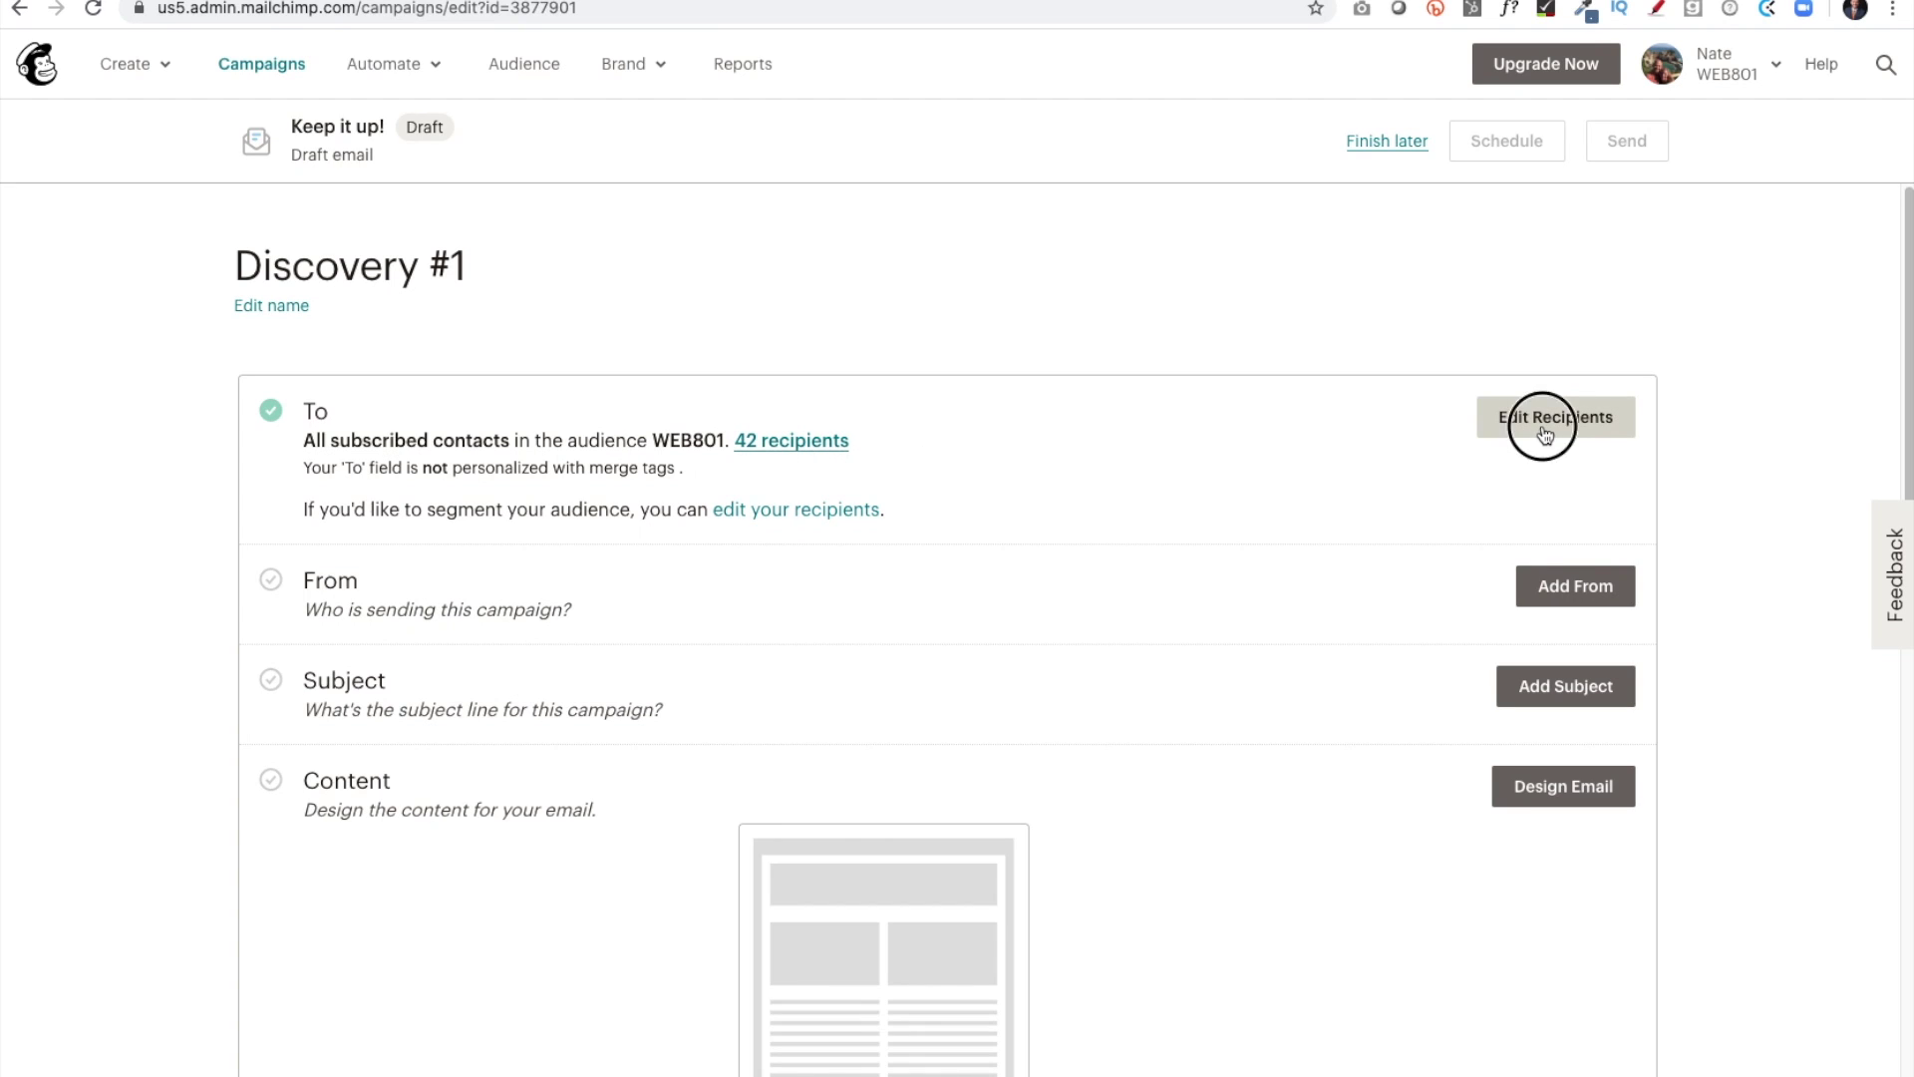
click(1089, 534)
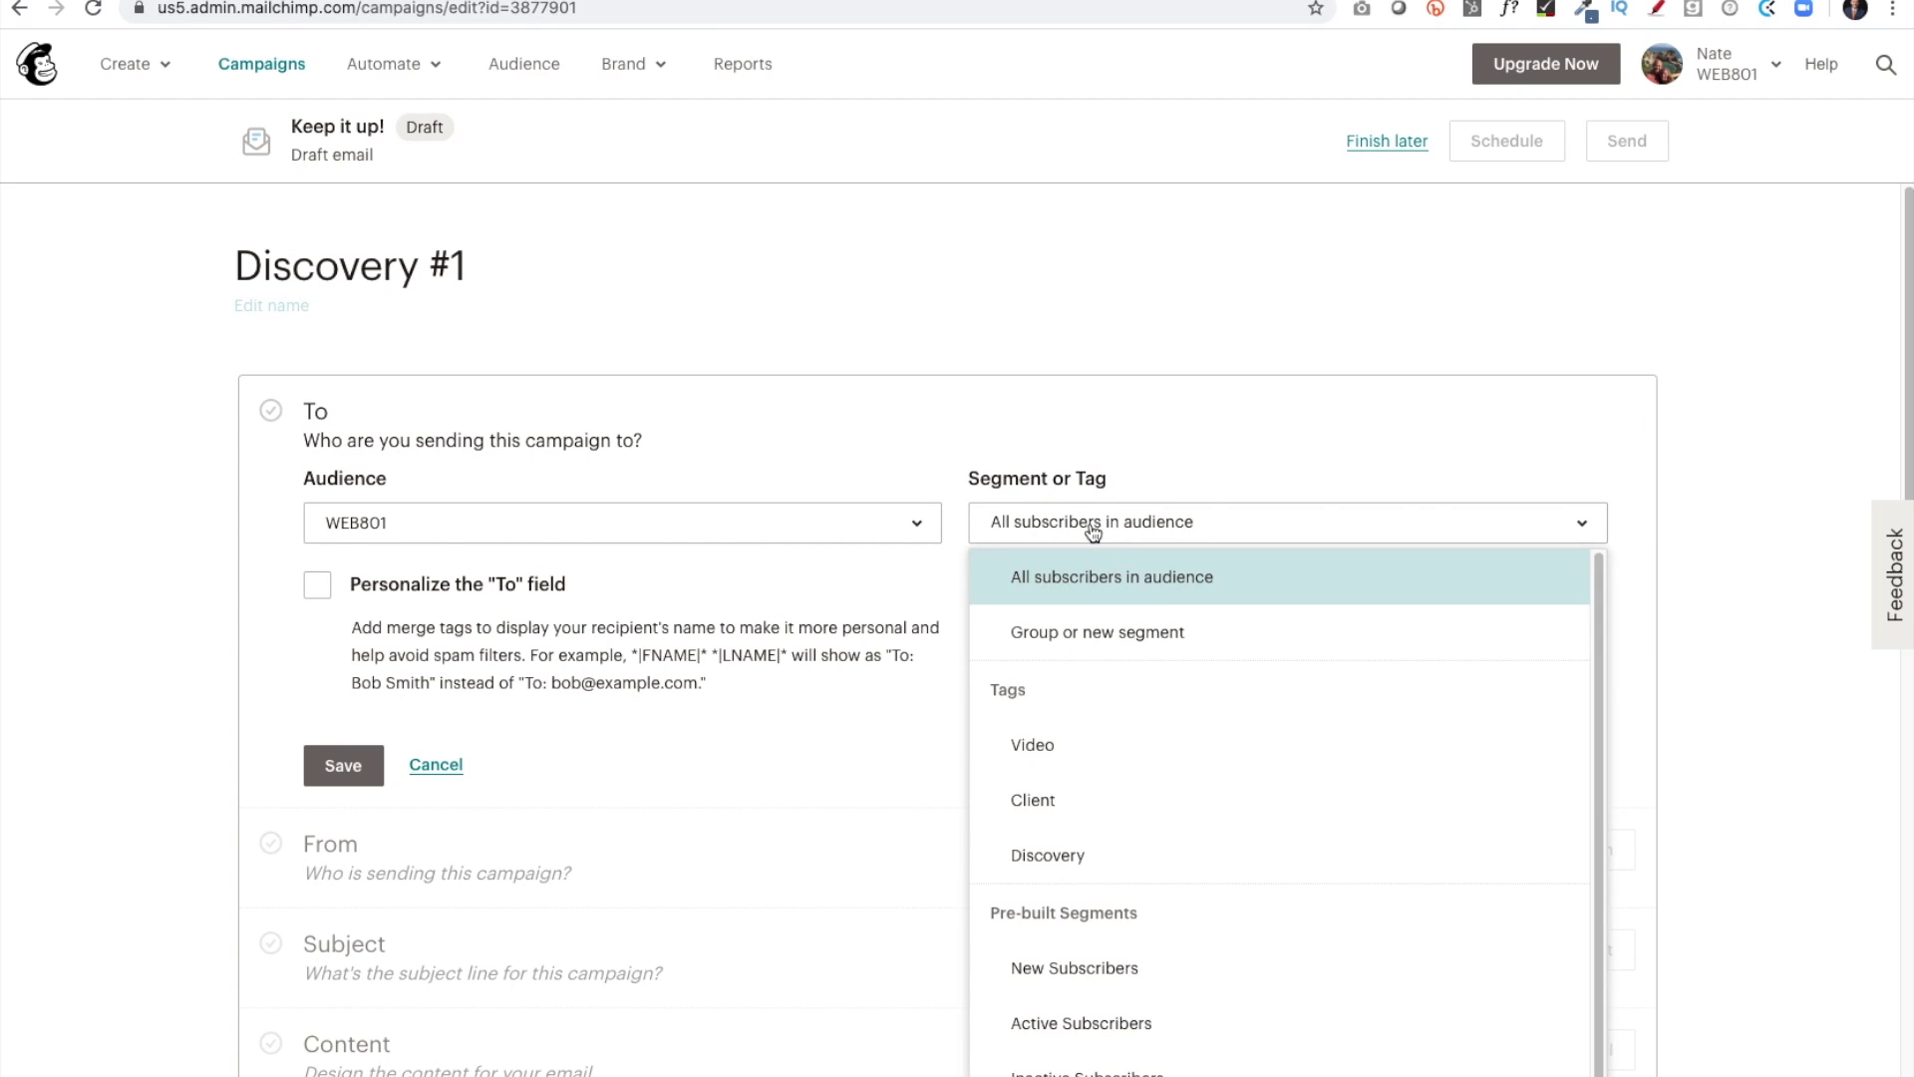
click(1050, 859)
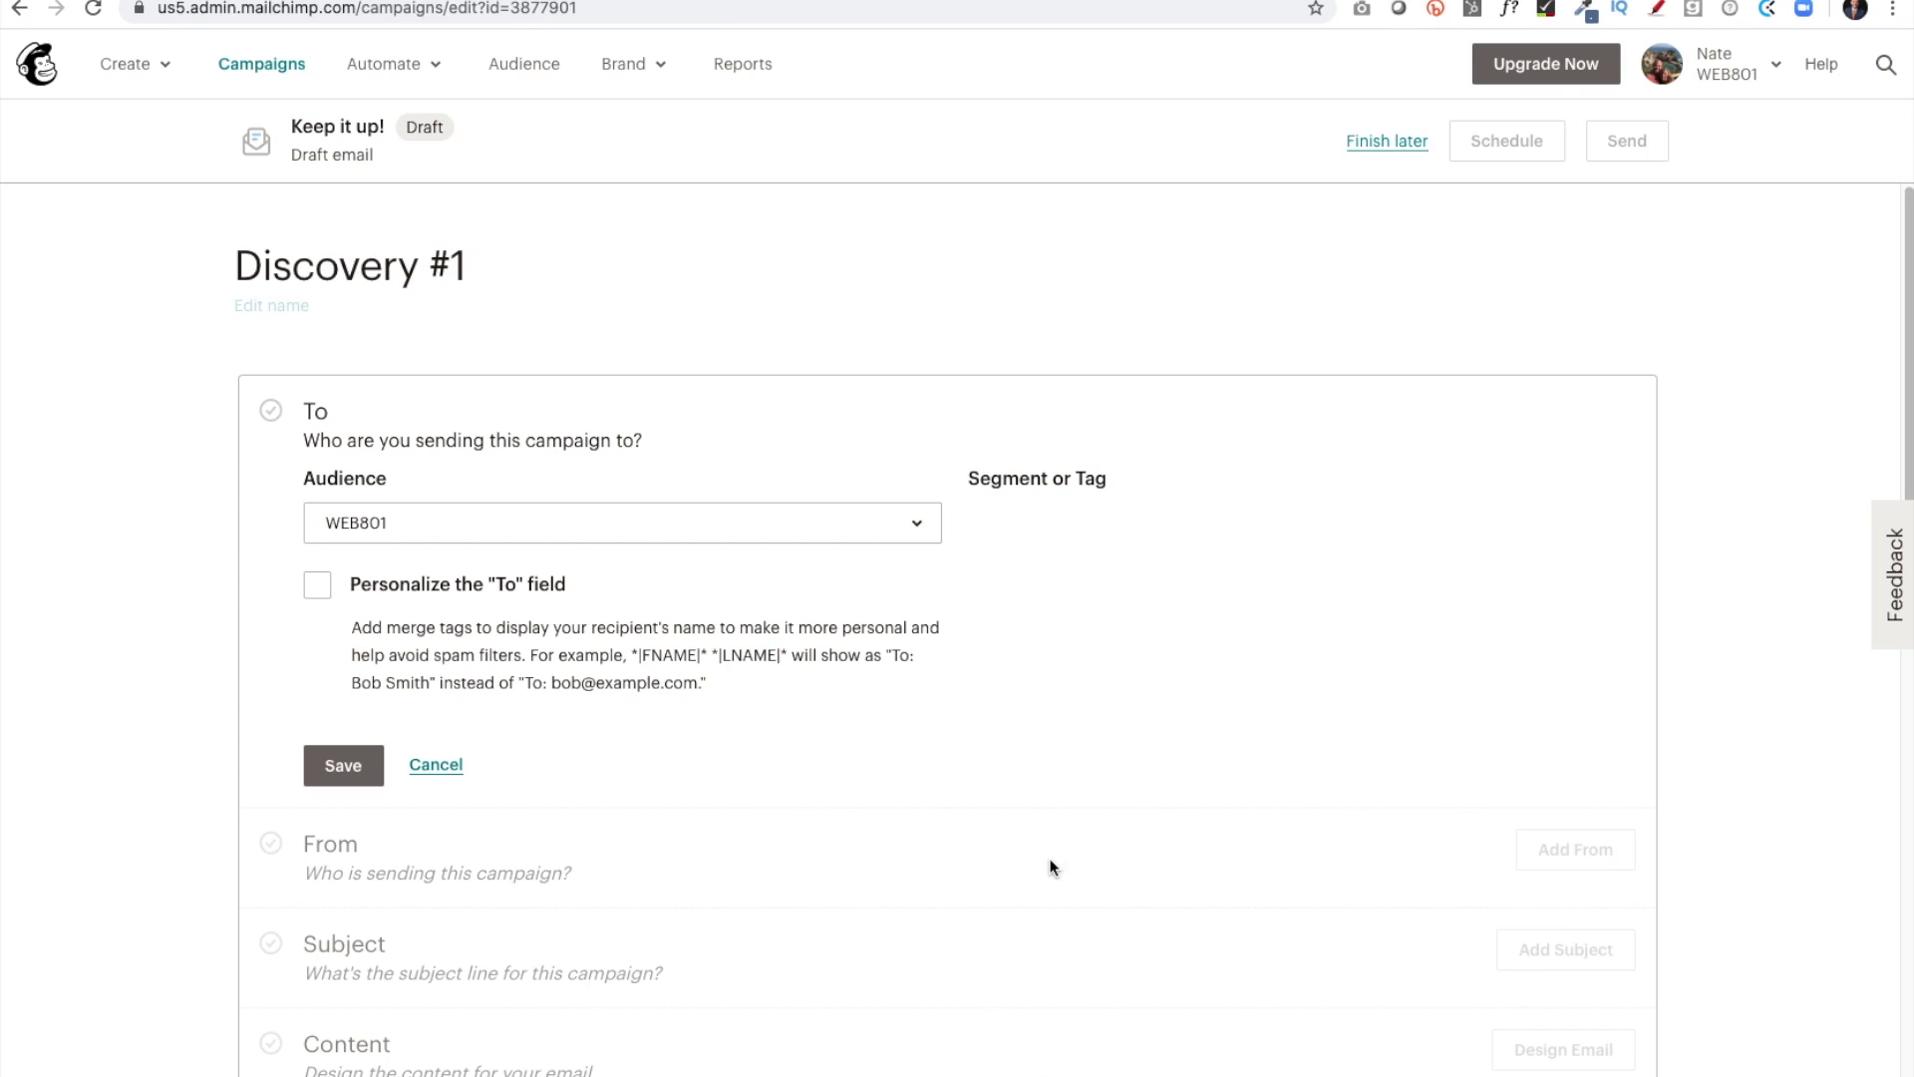
Personalize the To field with *|FNAME|* and save the recipient settings.
click(317, 588)
click(436, 785)
click(415, 880)
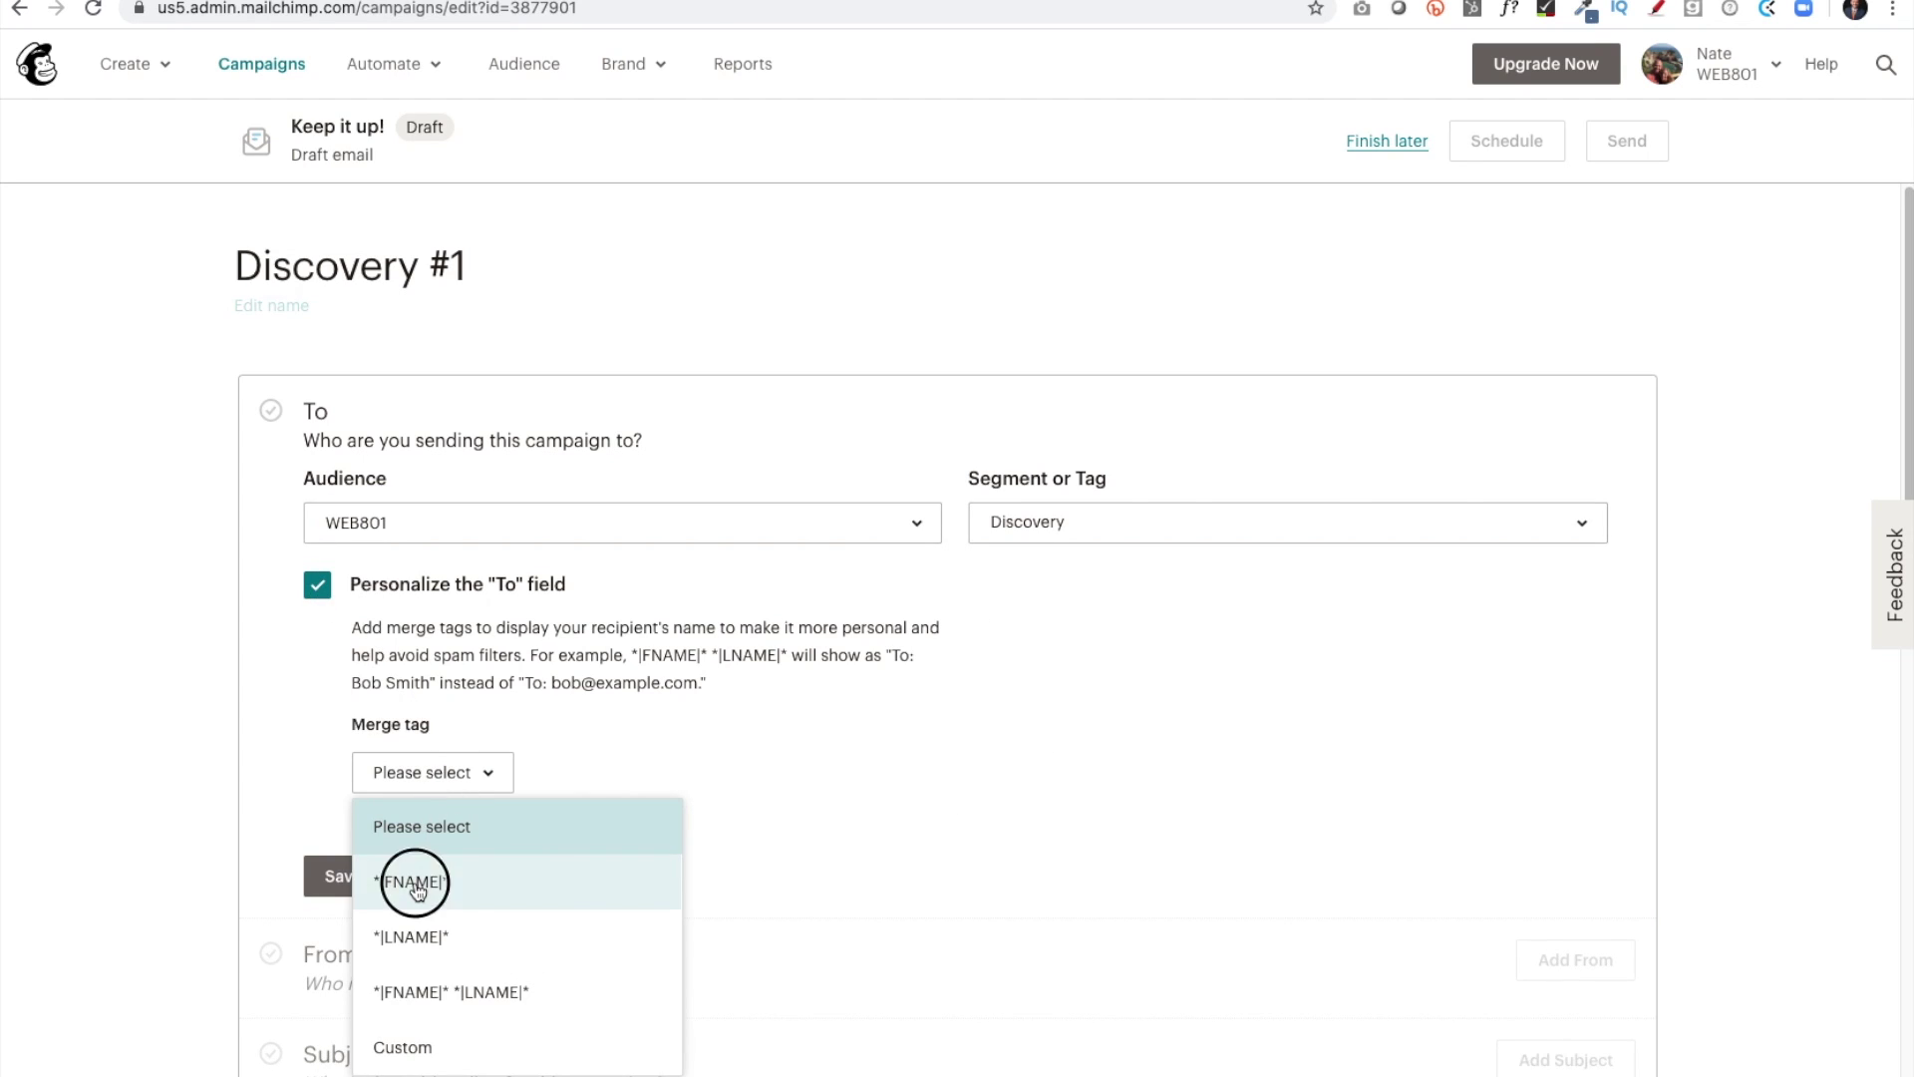
click(324, 883)
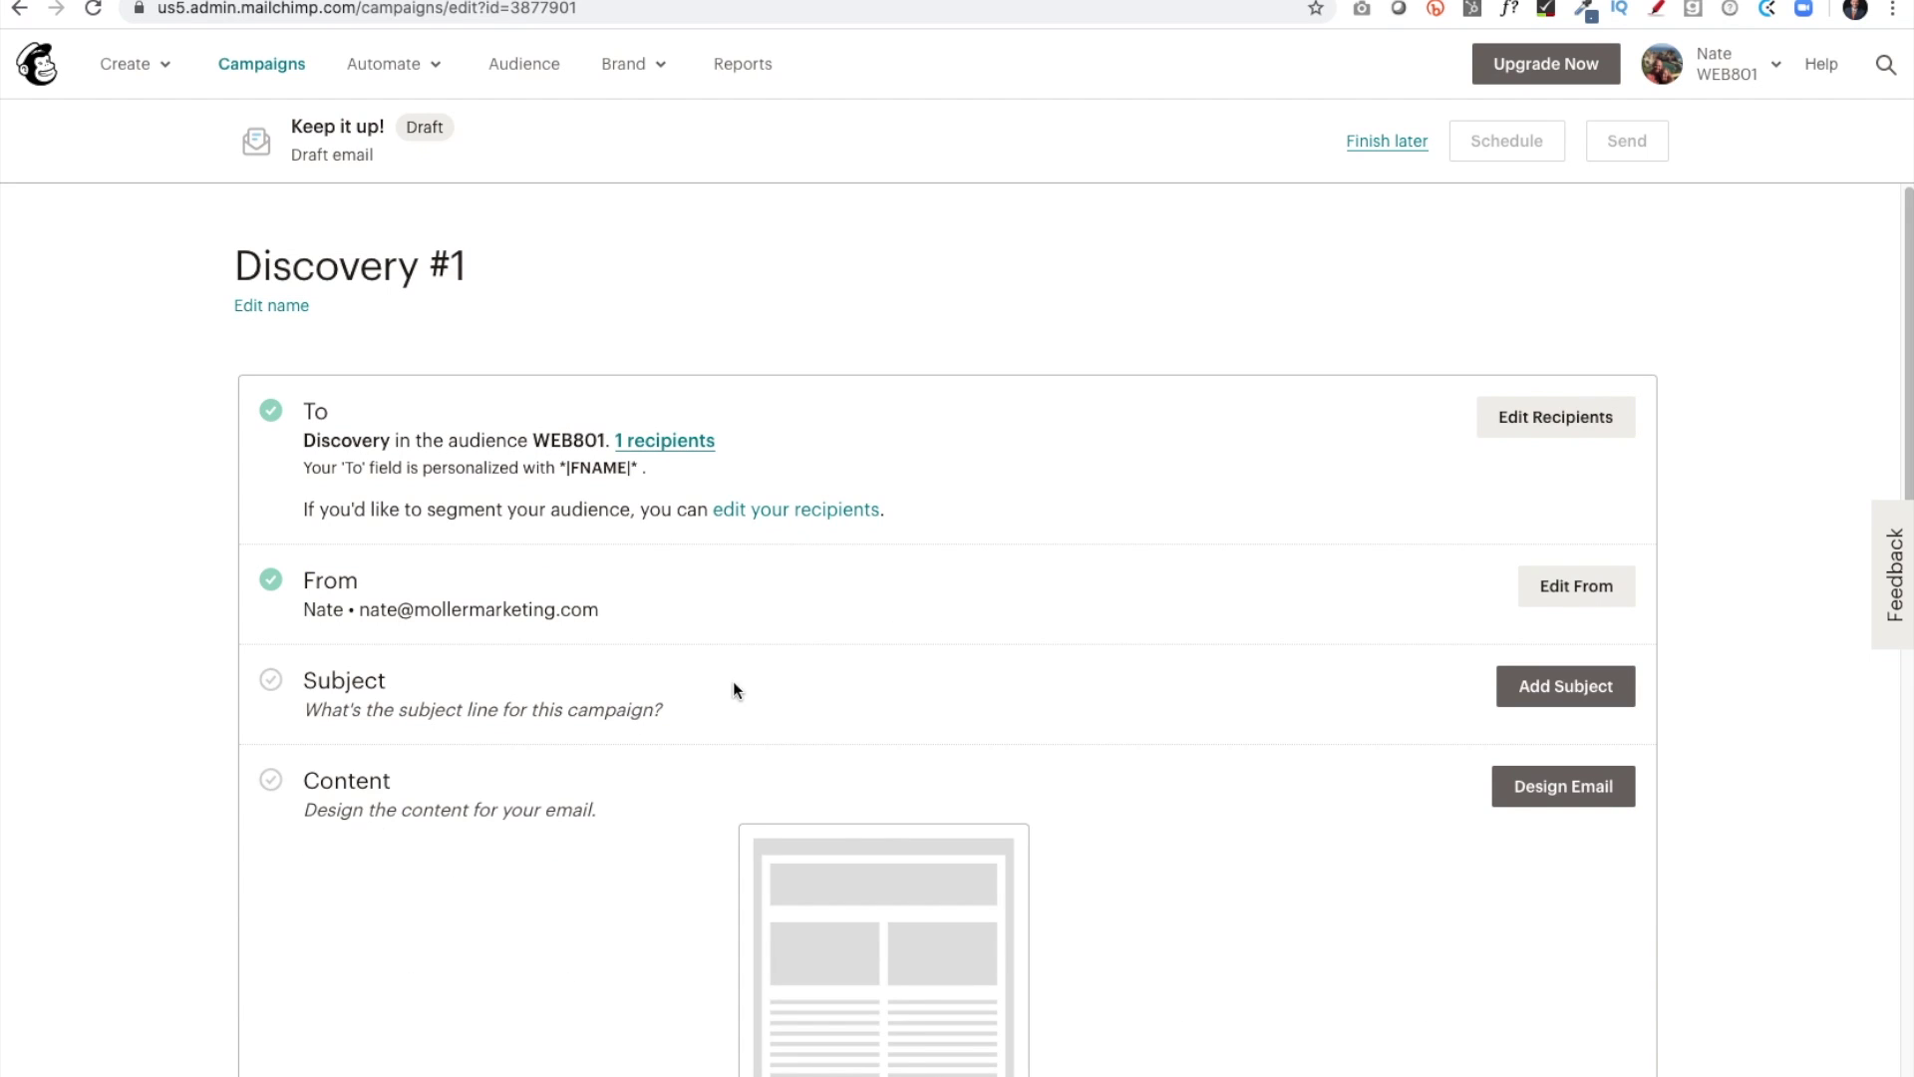
scroll(709, 560, down, 3)
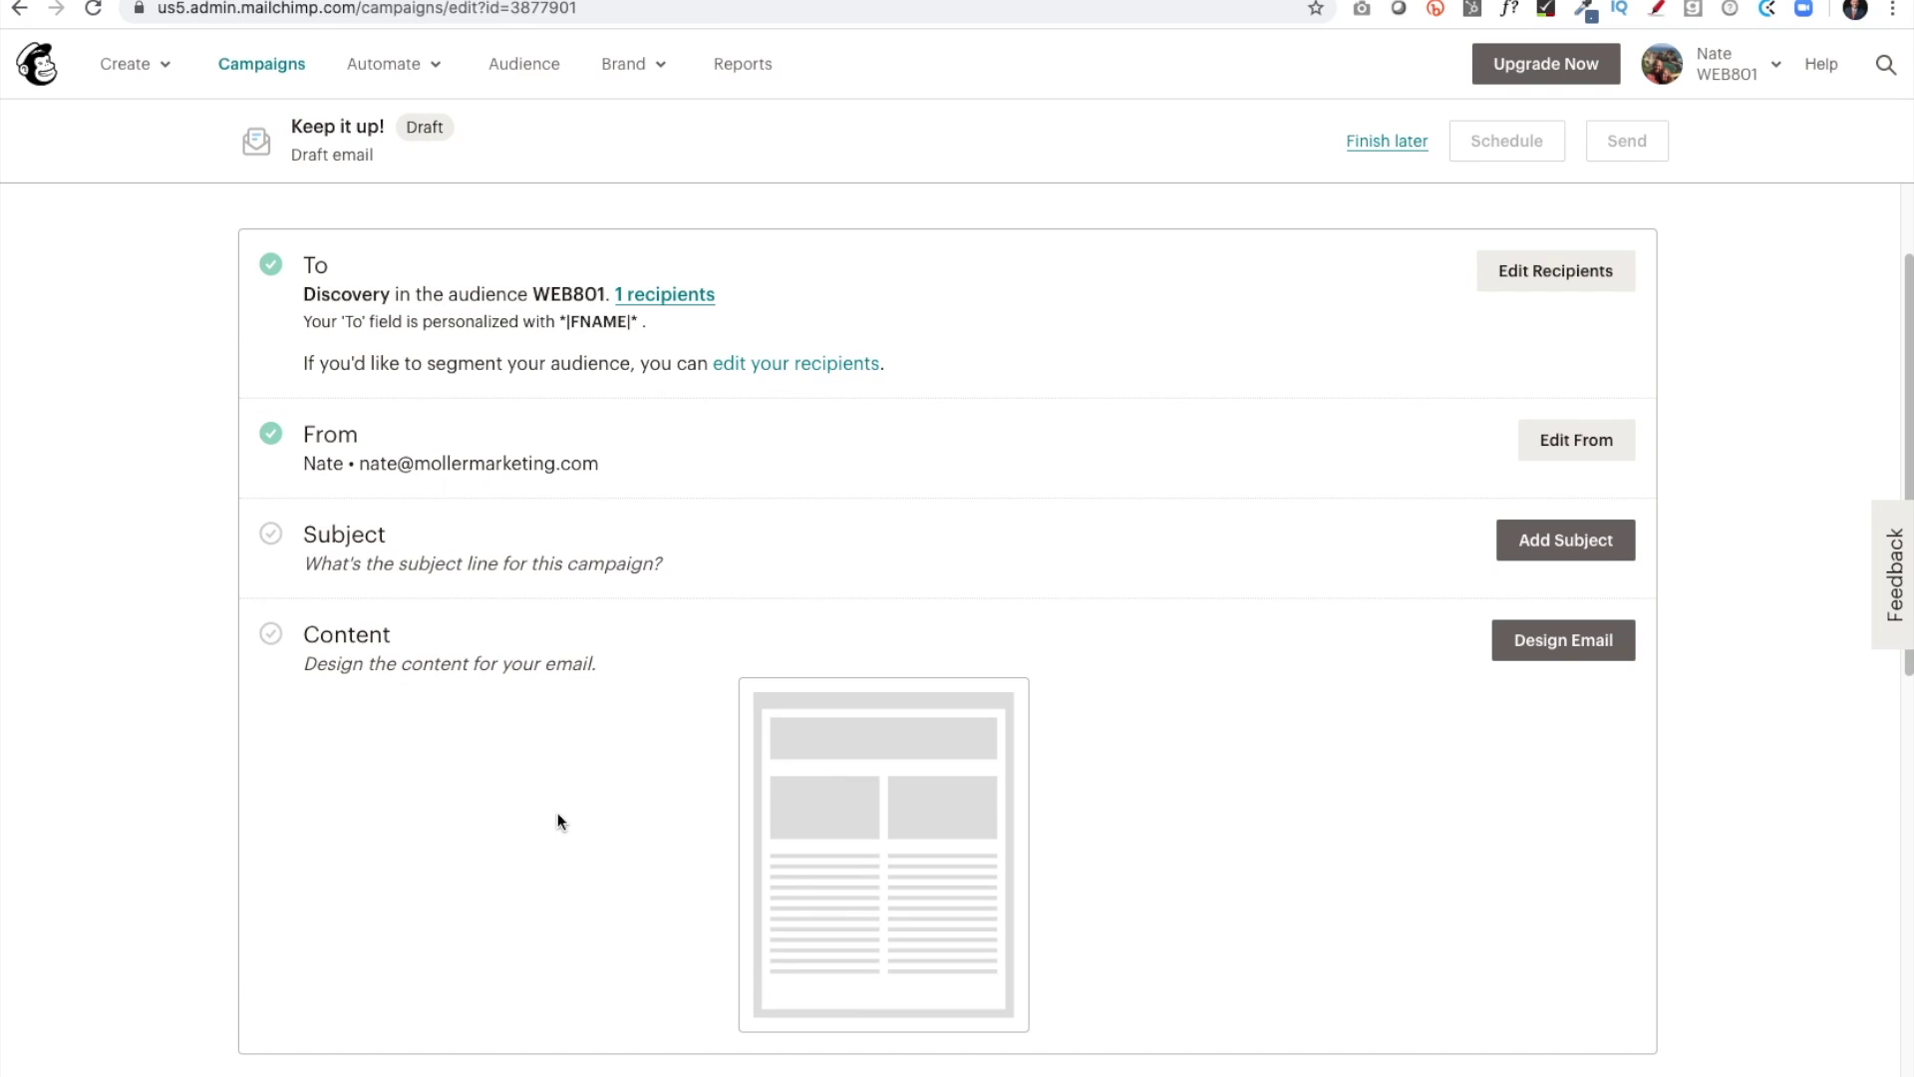
scroll(299, 339, up, 3)
scroll(305, 361, up, 2)
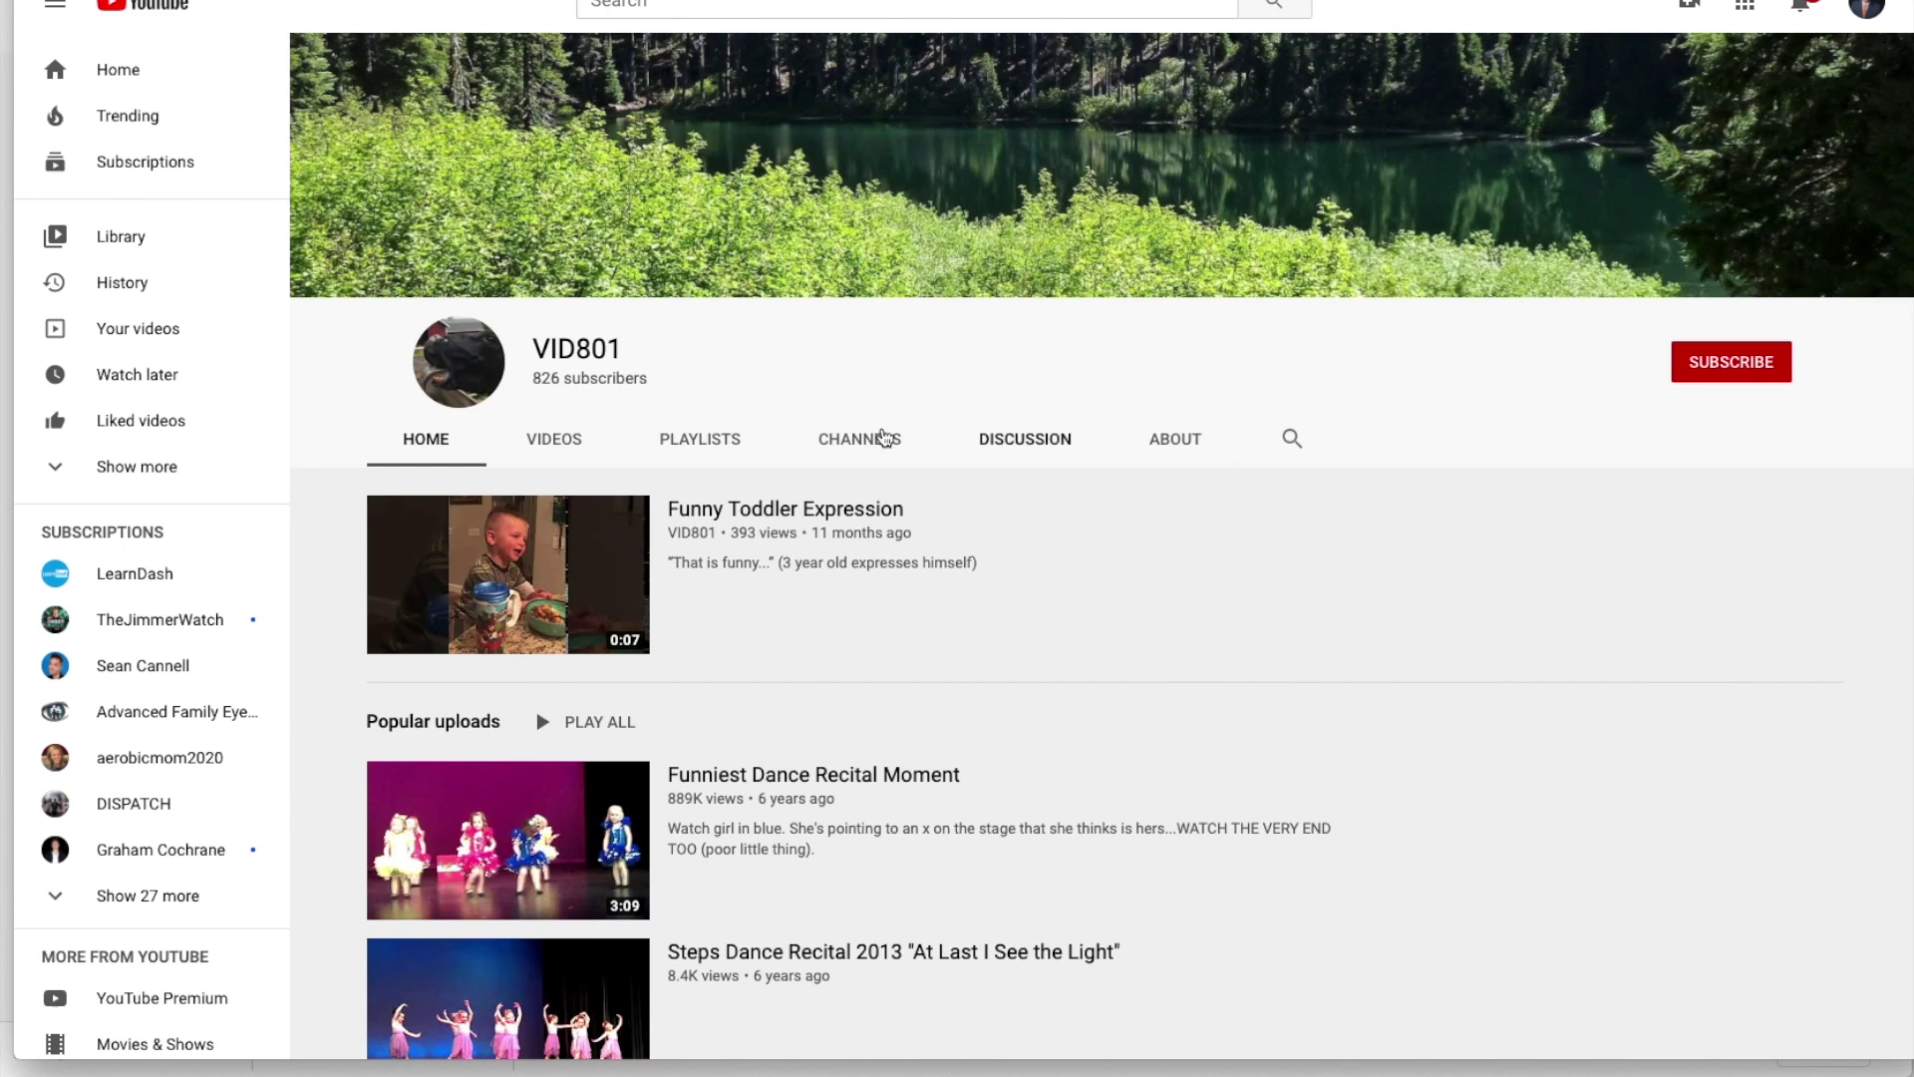
Subscribe to the VID801 YouTube channel and set its notification bell to All.
click(1731, 364)
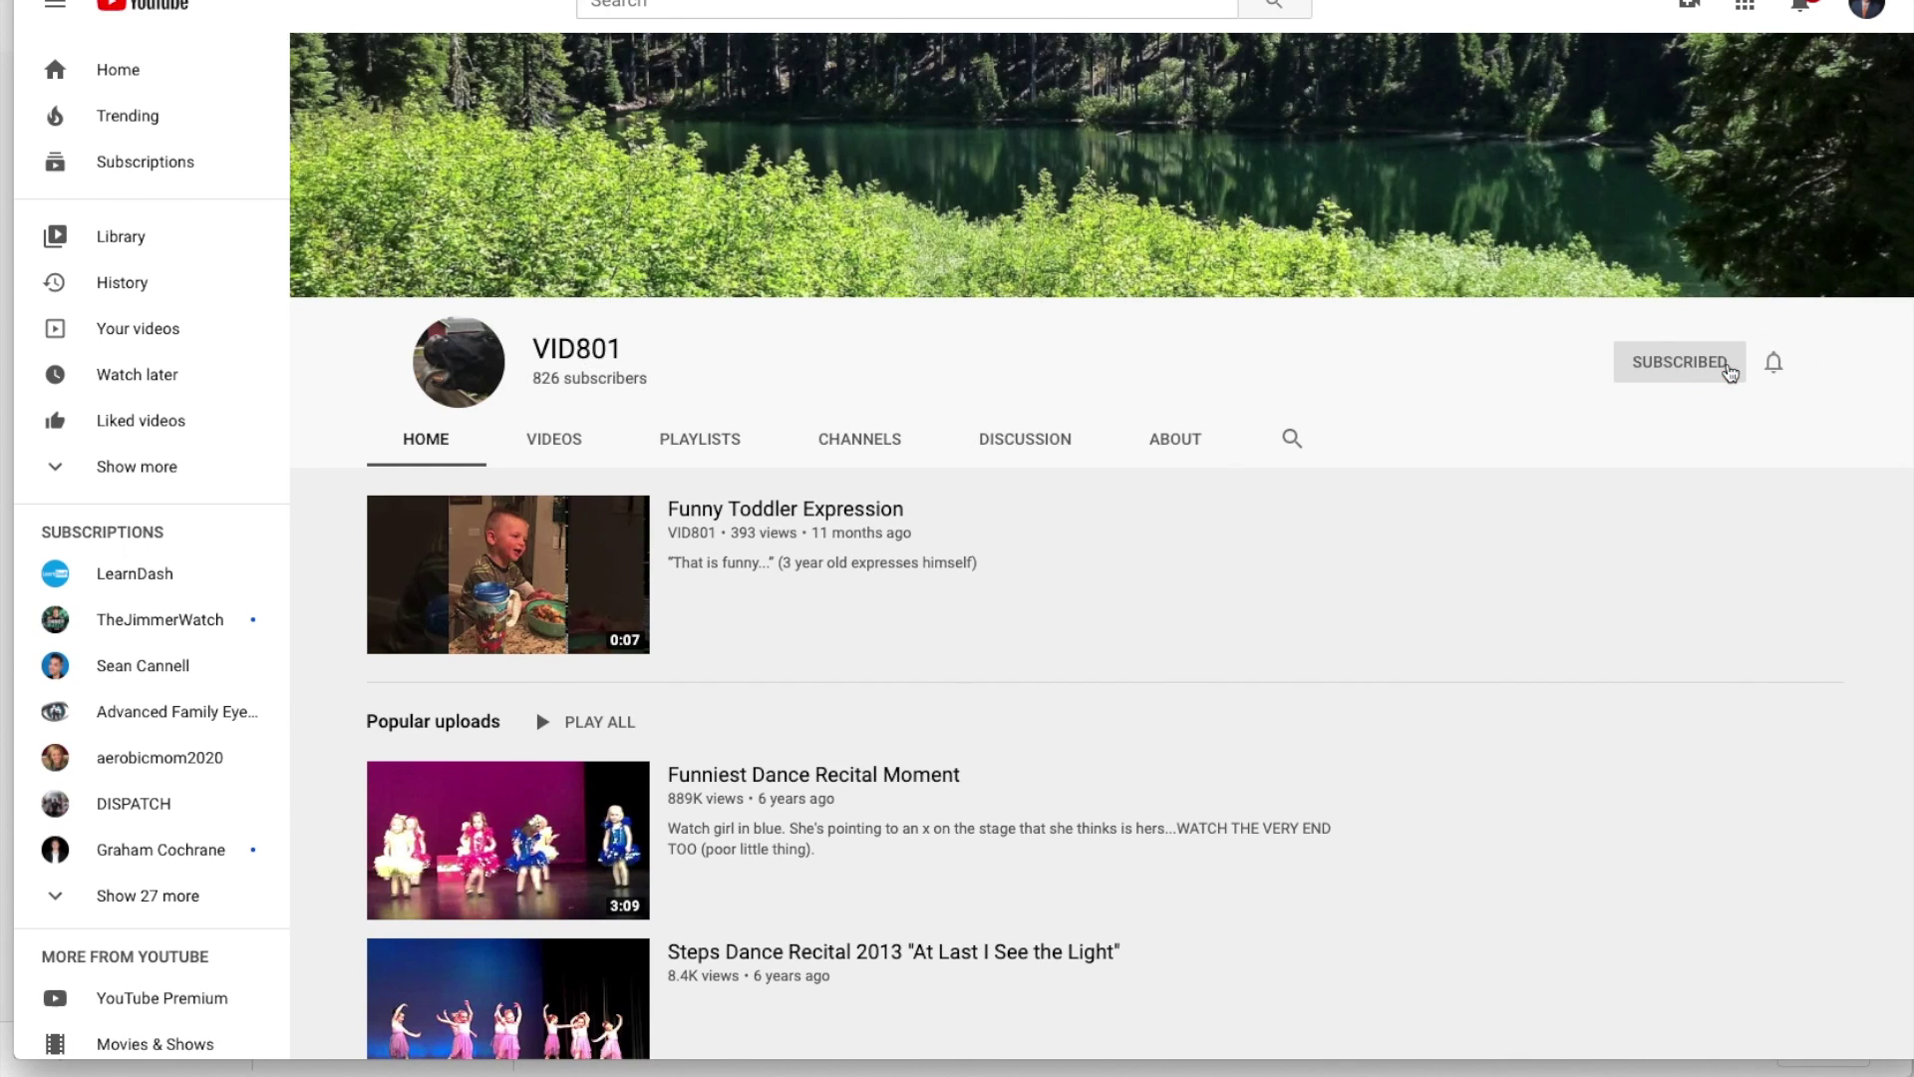
click(1775, 365)
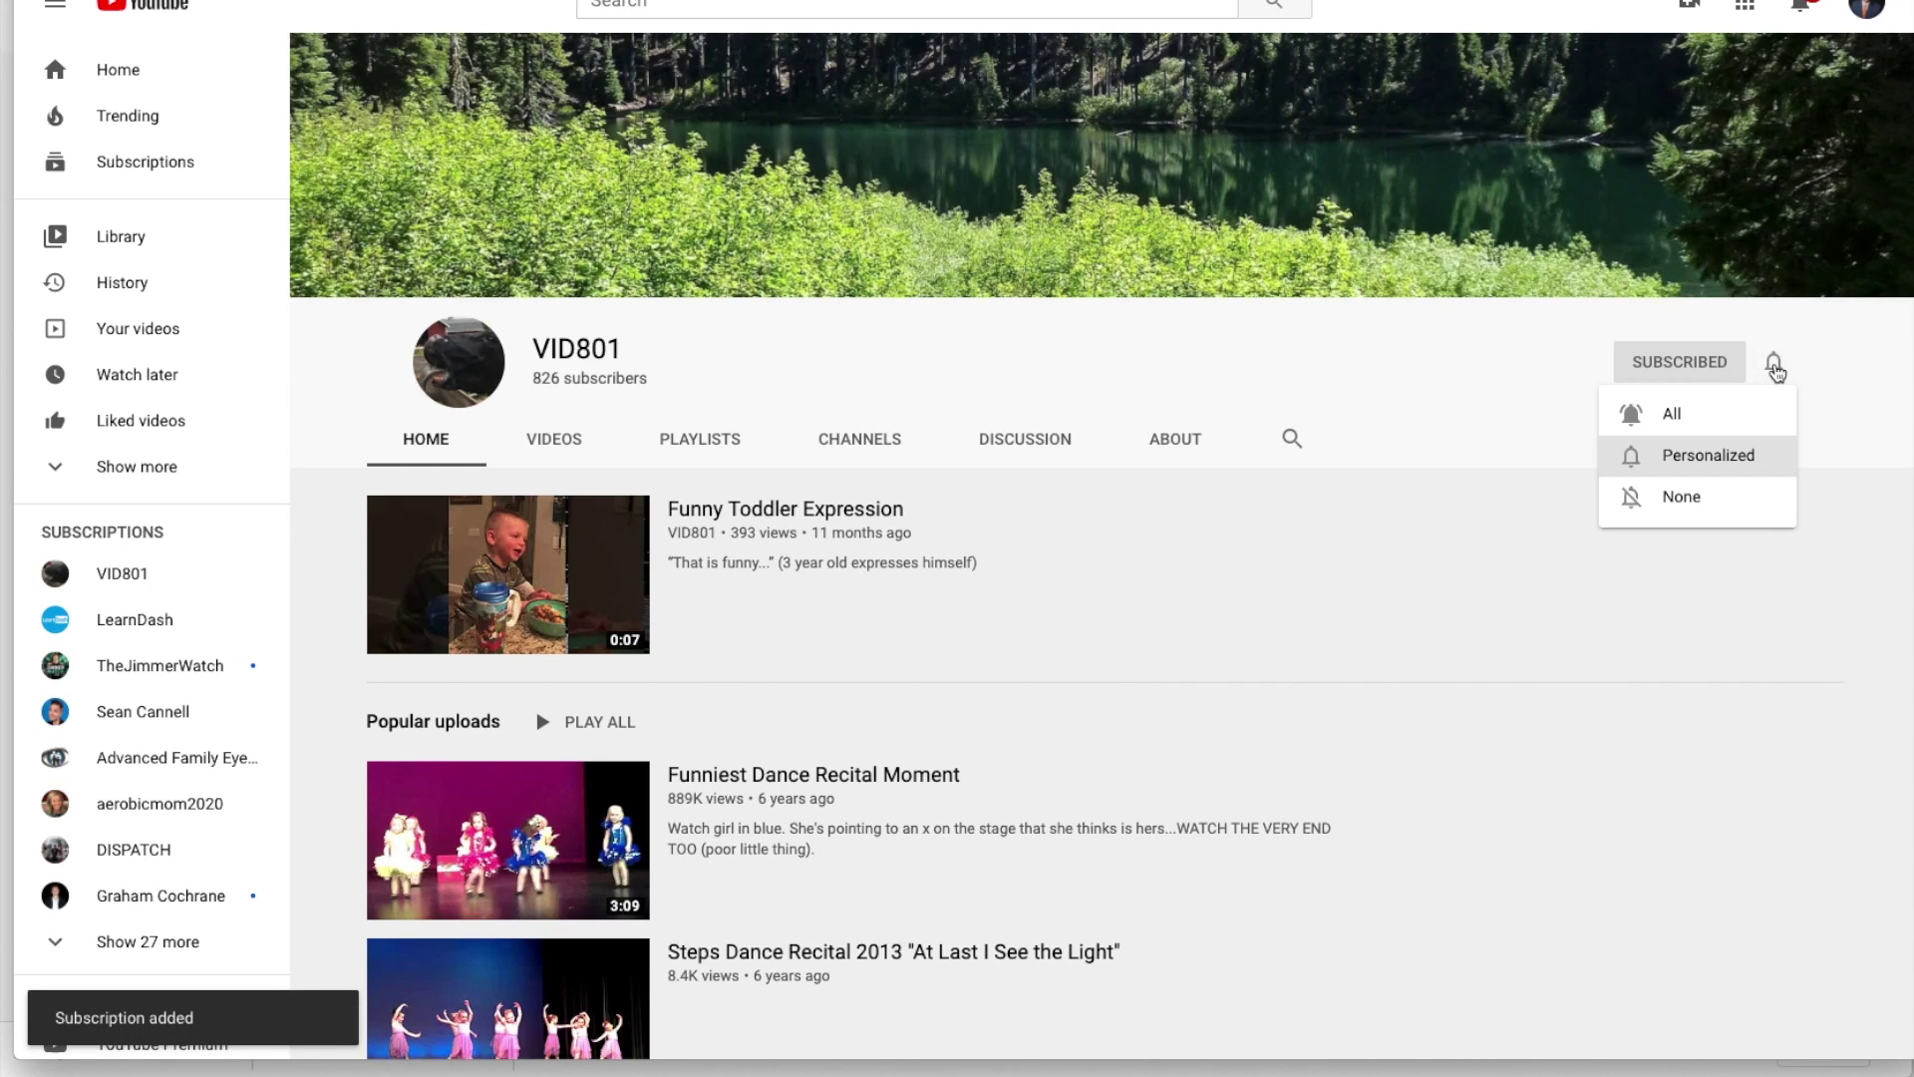
click(1659, 408)
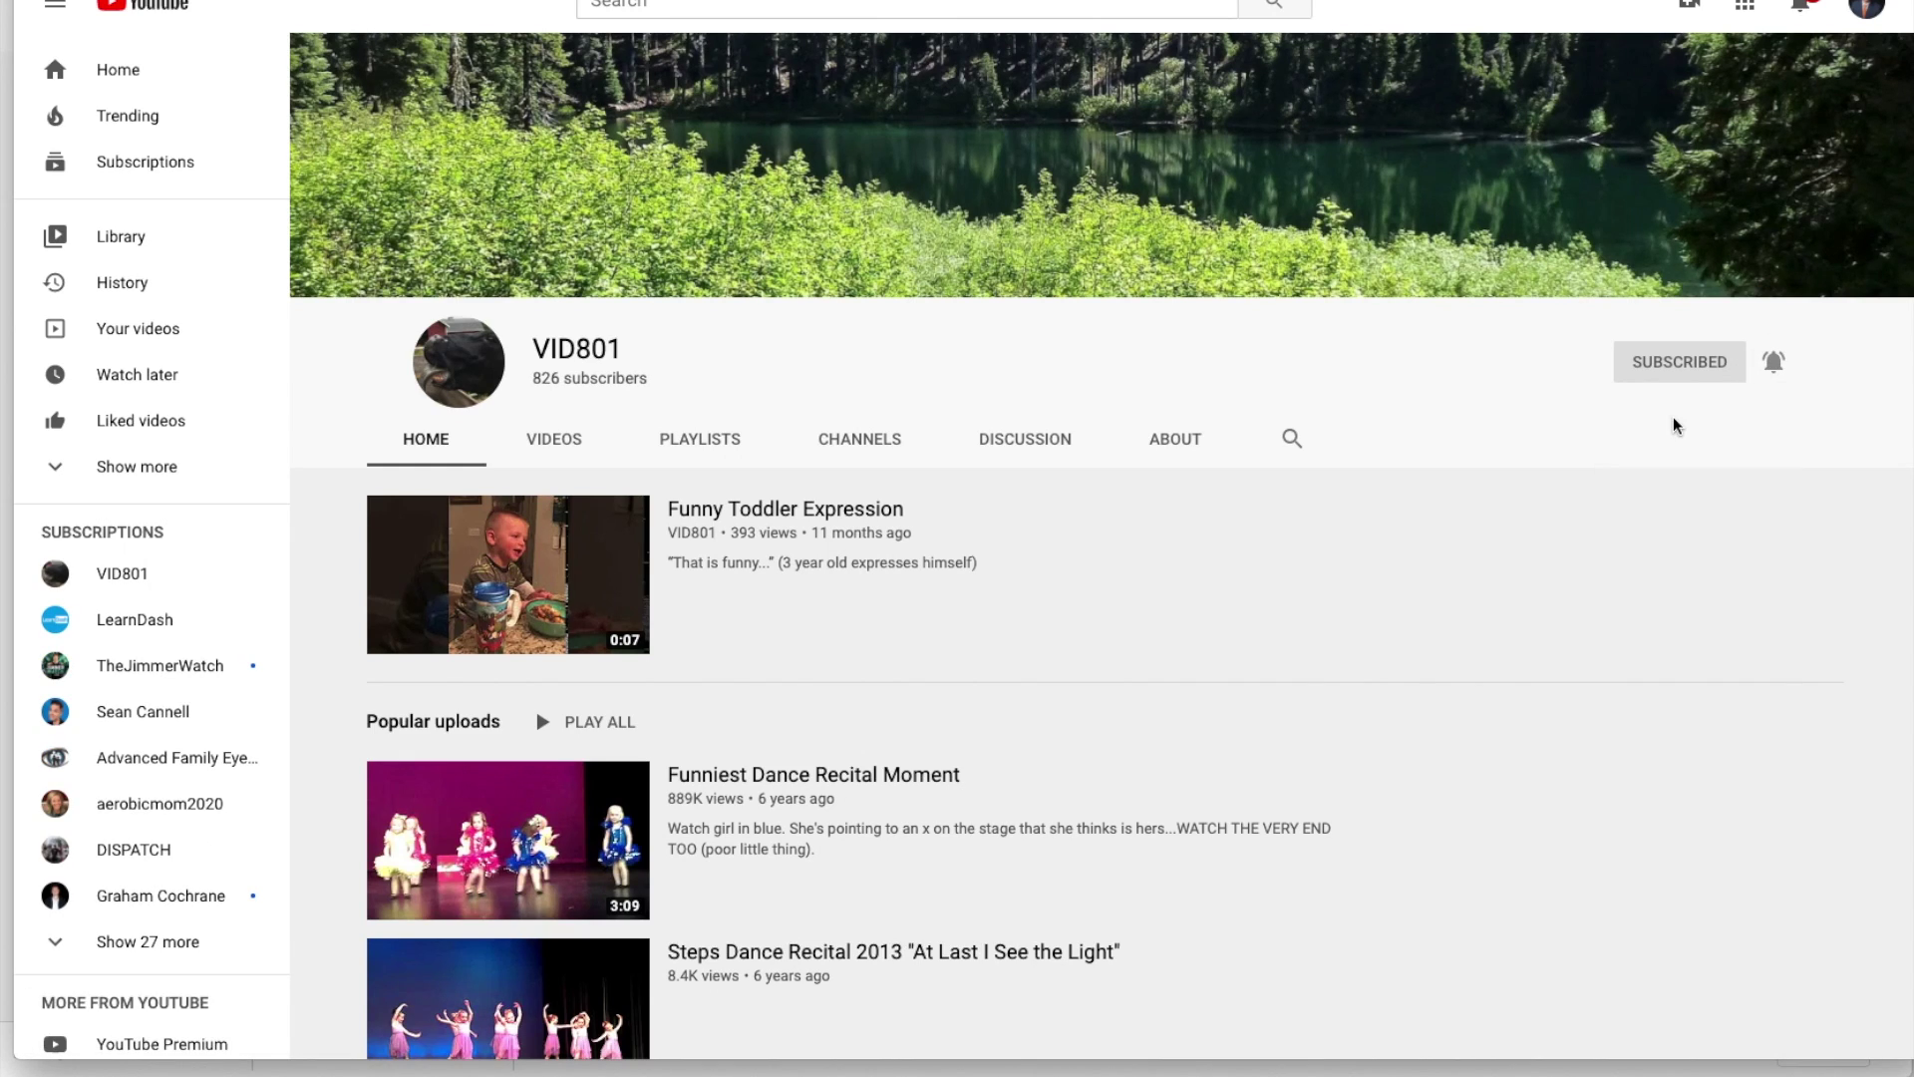